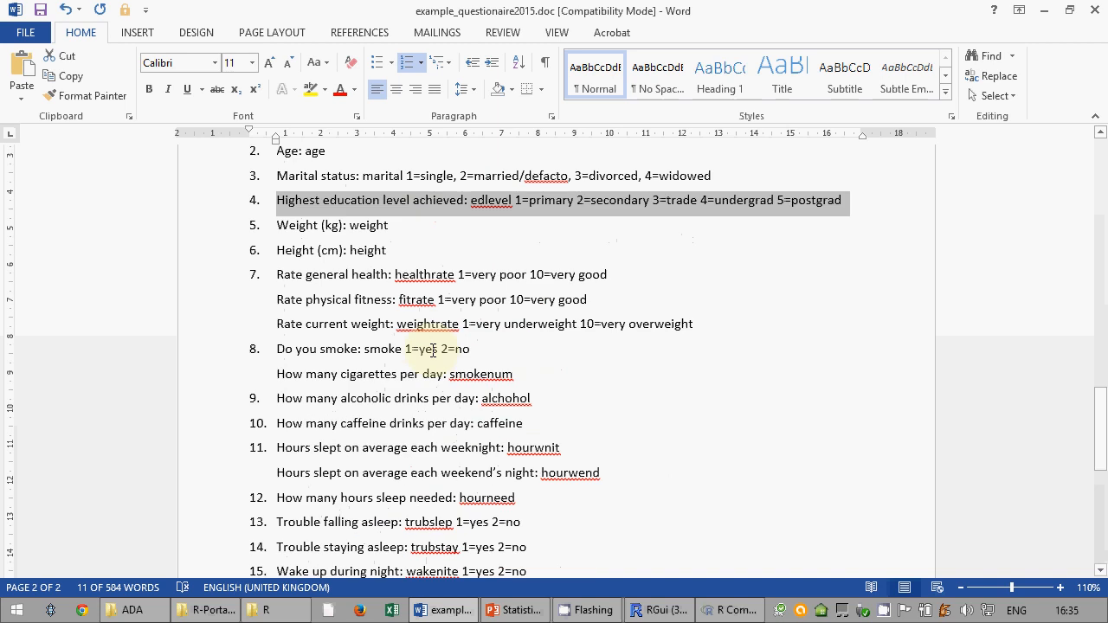
# Review the questions in example_questionaire2015.doc, including question 21 with its multiple-answer sleep disorder options
pyautogui.scroll(4, 433, 350)
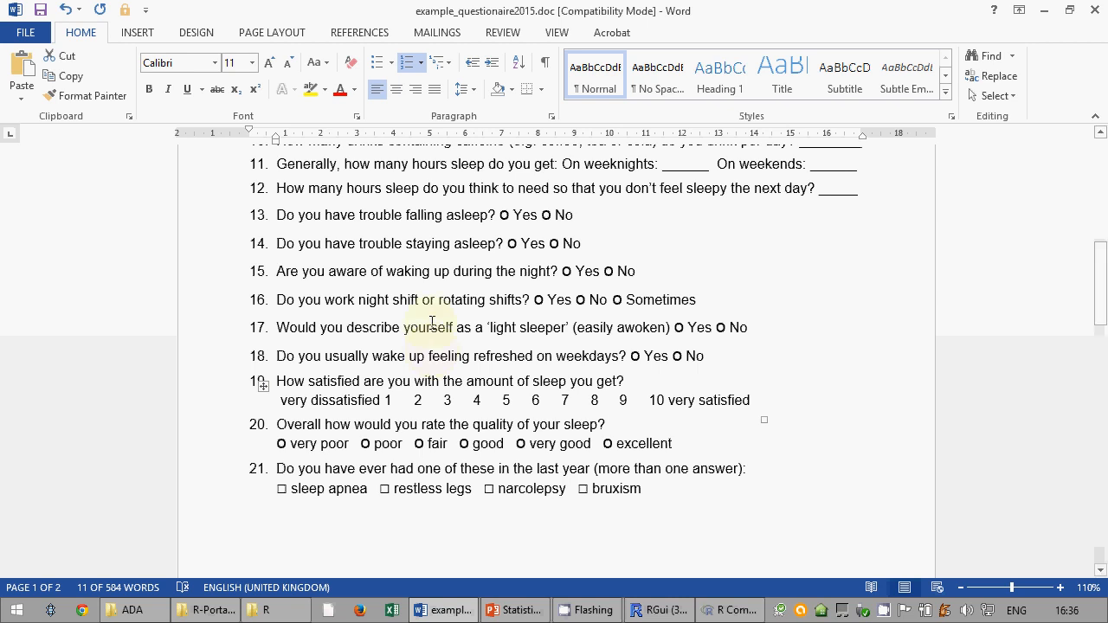
pyautogui.scroll(5, 432, 346)
pyautogui.scroll(4, 420, 280)
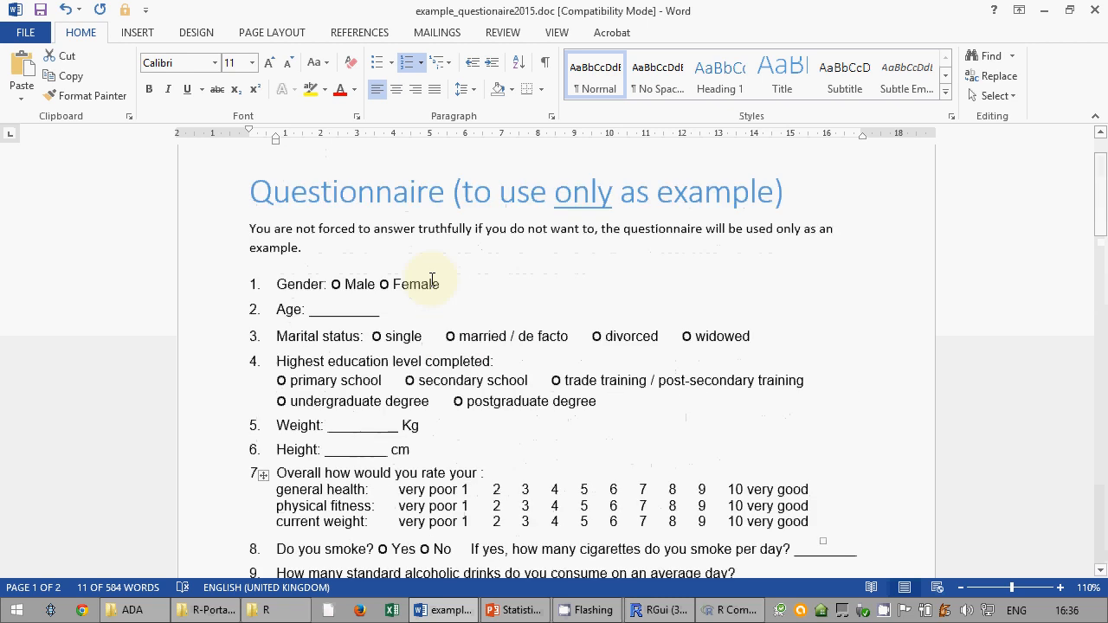
pyautogui.scroll(-10, 341, 272)
pyautogui.scroll(-2, 338, 264)
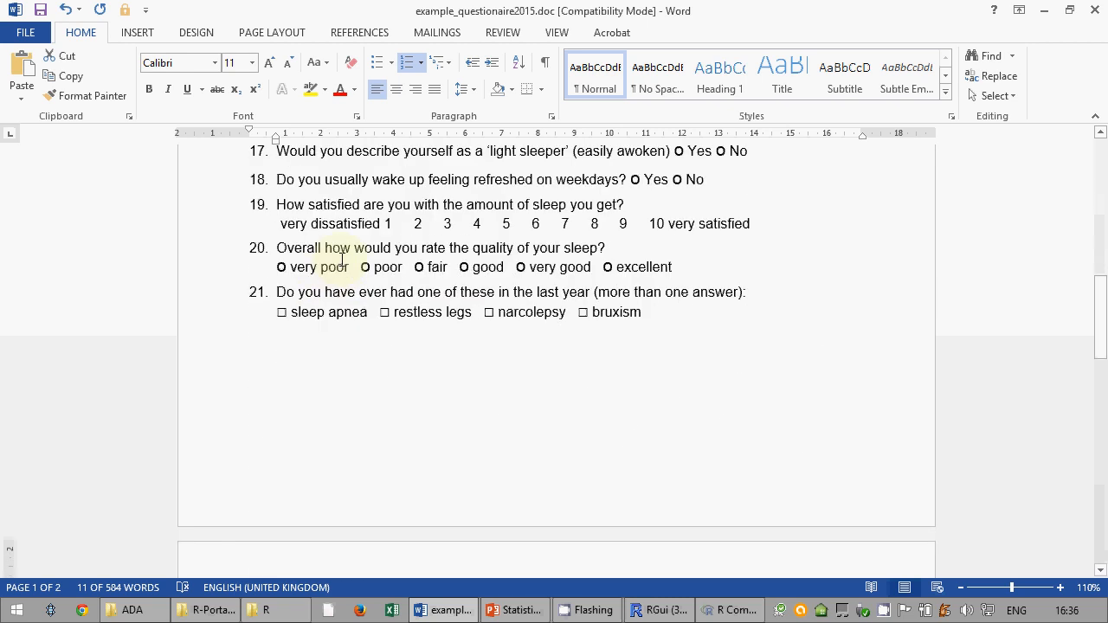
pyautogui.click(213, 309)
pyautogui.click(216, 293)
pyautogui.click(207, 297)
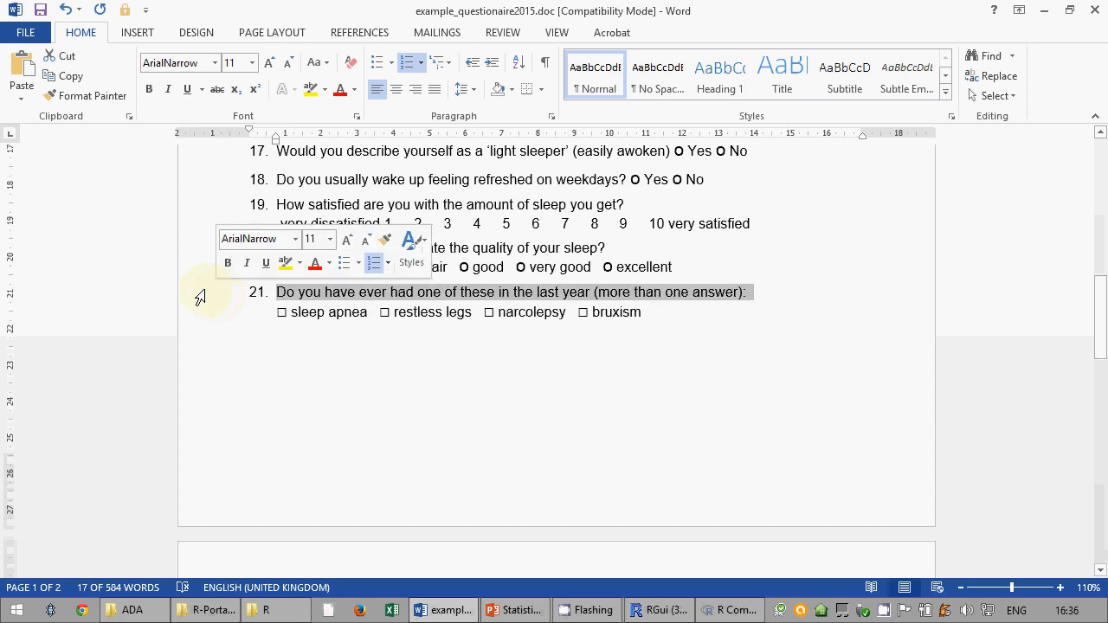
pyautogui.keyDown('shift'); pyautogui.click(396, 310); pyautogui.keyUp('shift')
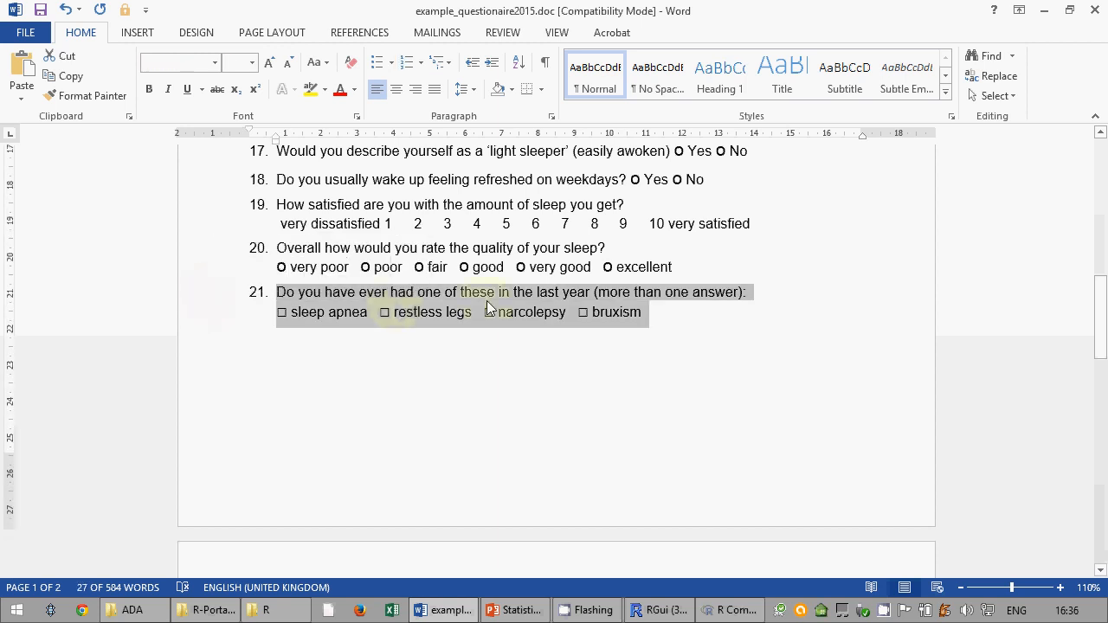
pyautogui.click(640, 316)
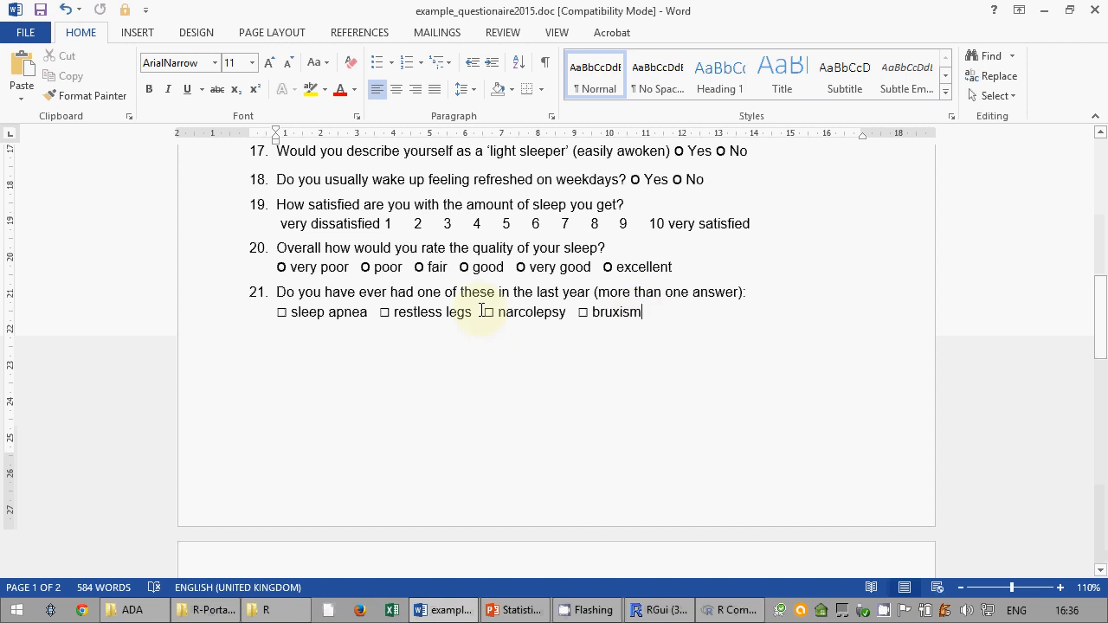
# Switch to R Commander, add rm(list=ls()) on its own line at the end of the script, and run it
pyautogui.click(737, 612)
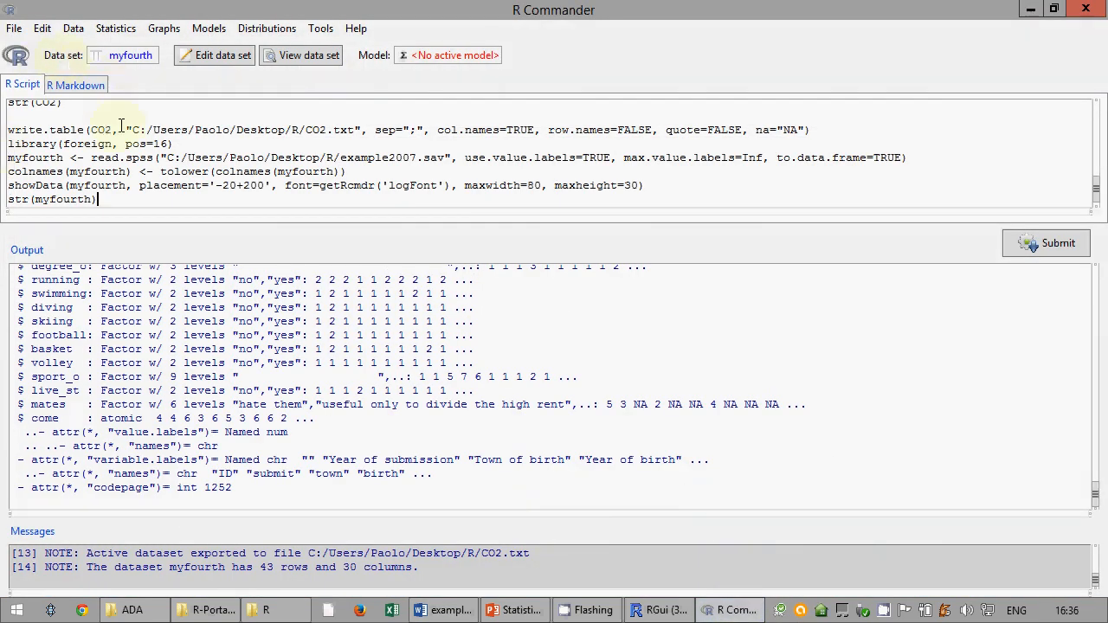
pyautogui.press('Return')
pyautogui.write('rm(')
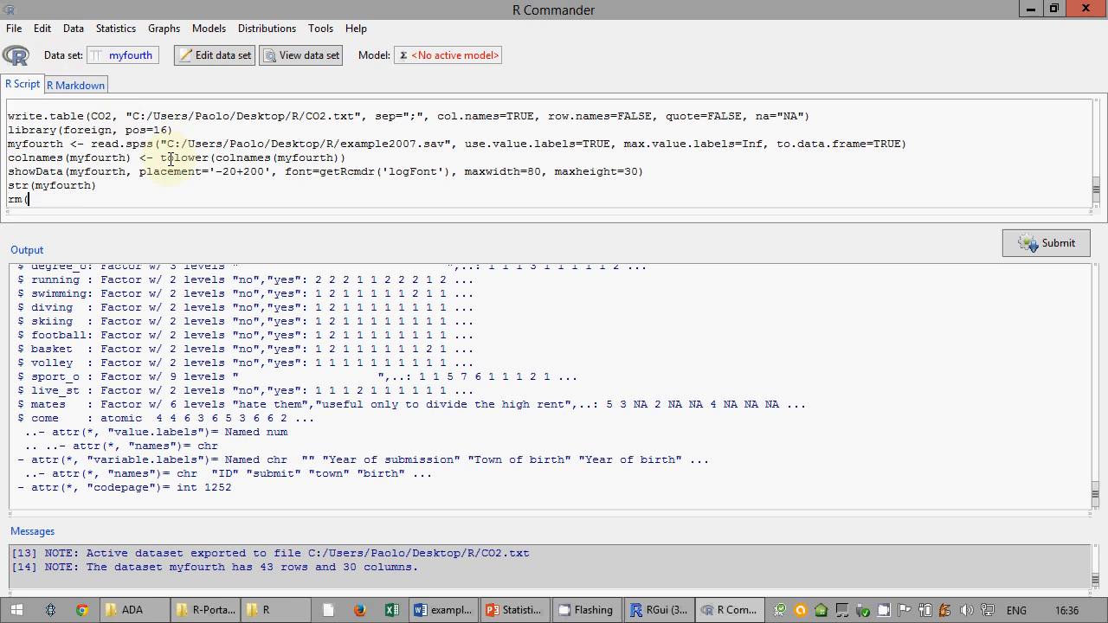
pyautogui.write('list=ls())')
pyautogui.press('Home')
pyautogui.press('Return')
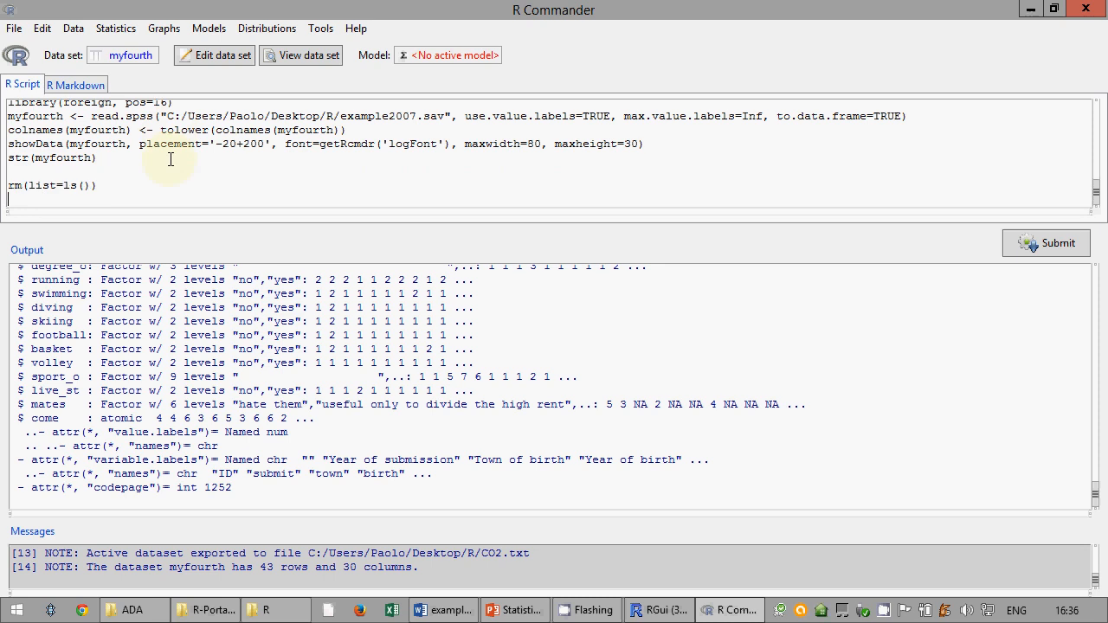
pyautogui.click(156, 185)
pyautogui.click(1044, 243)
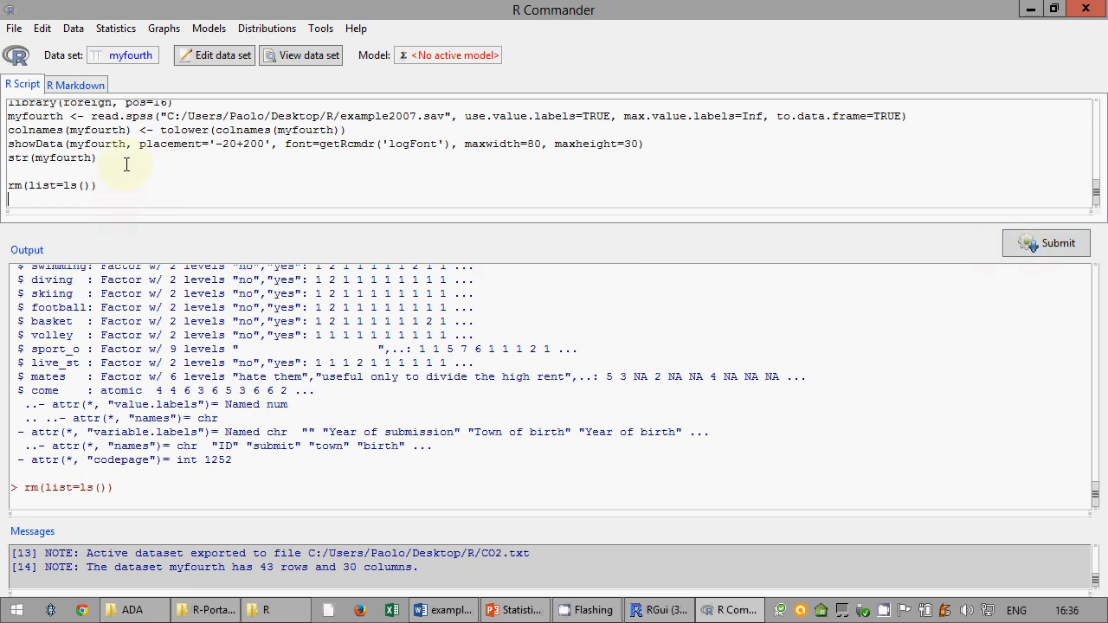
pyautogui.press('Return')
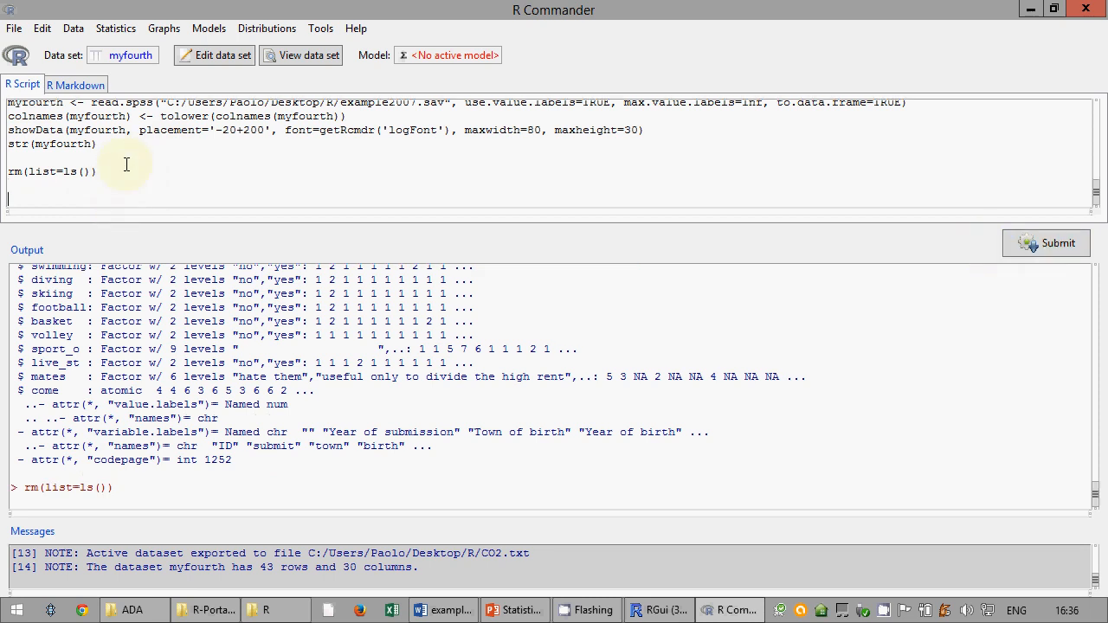
# Switch to RGui and open the dialog for loading a workspace image
pyautogui.click(16, 29)
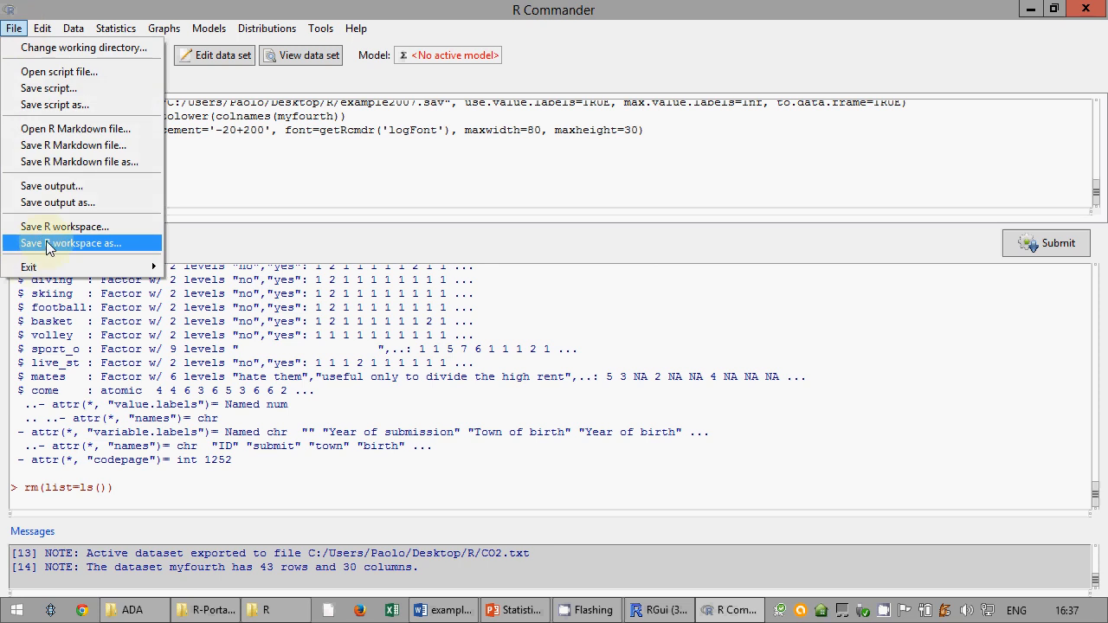
pyautogui.click(133, 13)
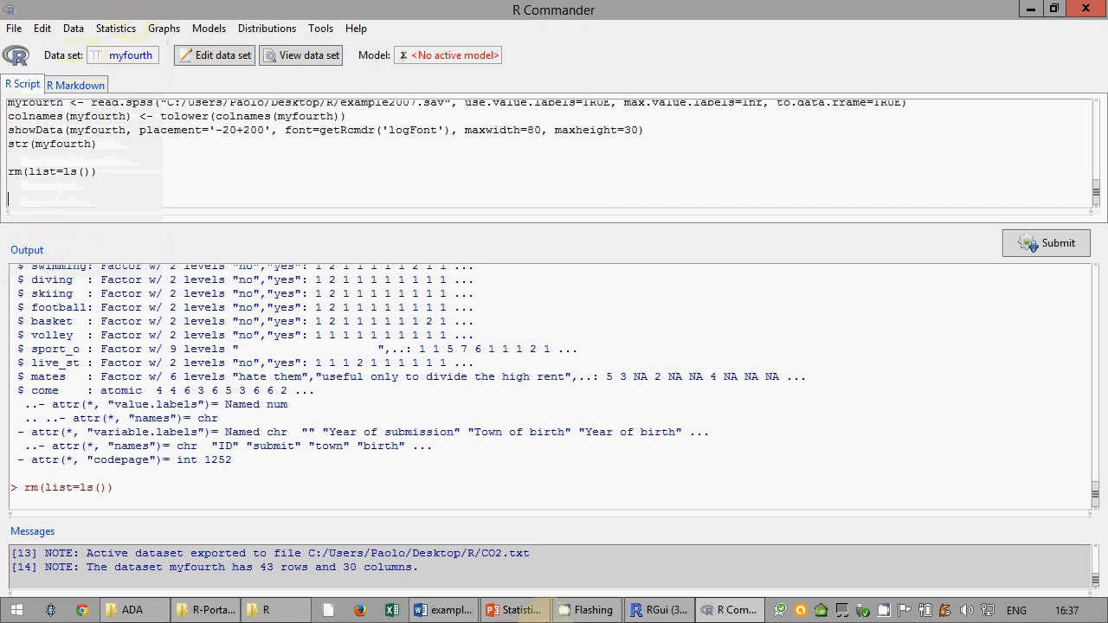
pyautogui.click(658, 610)
pyautogui.click(14, 29)
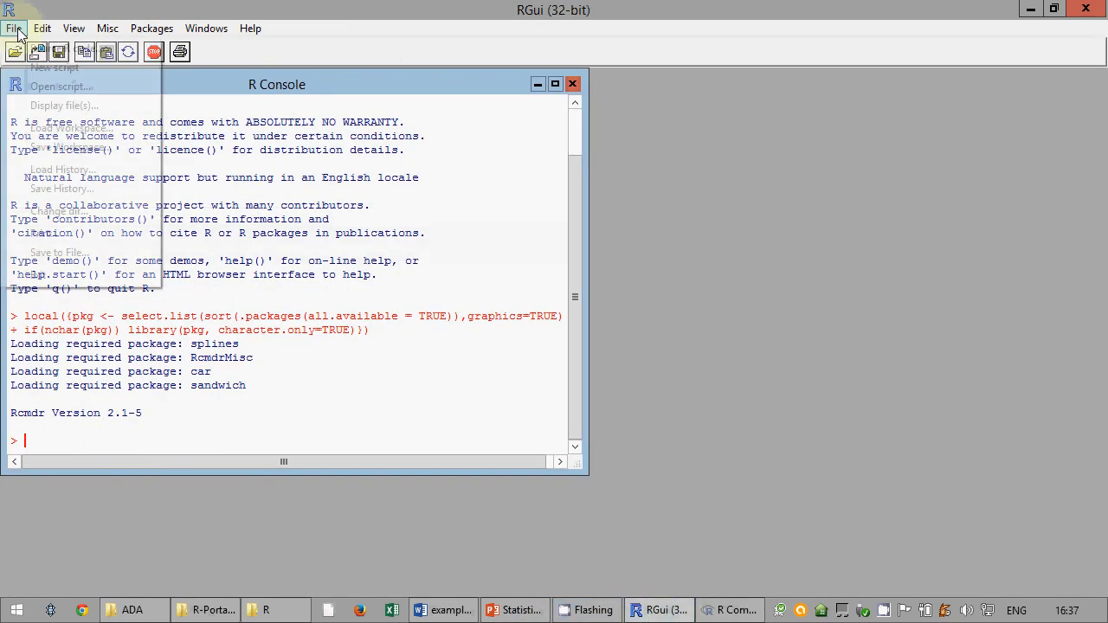
pyautogui.click(67, 129)
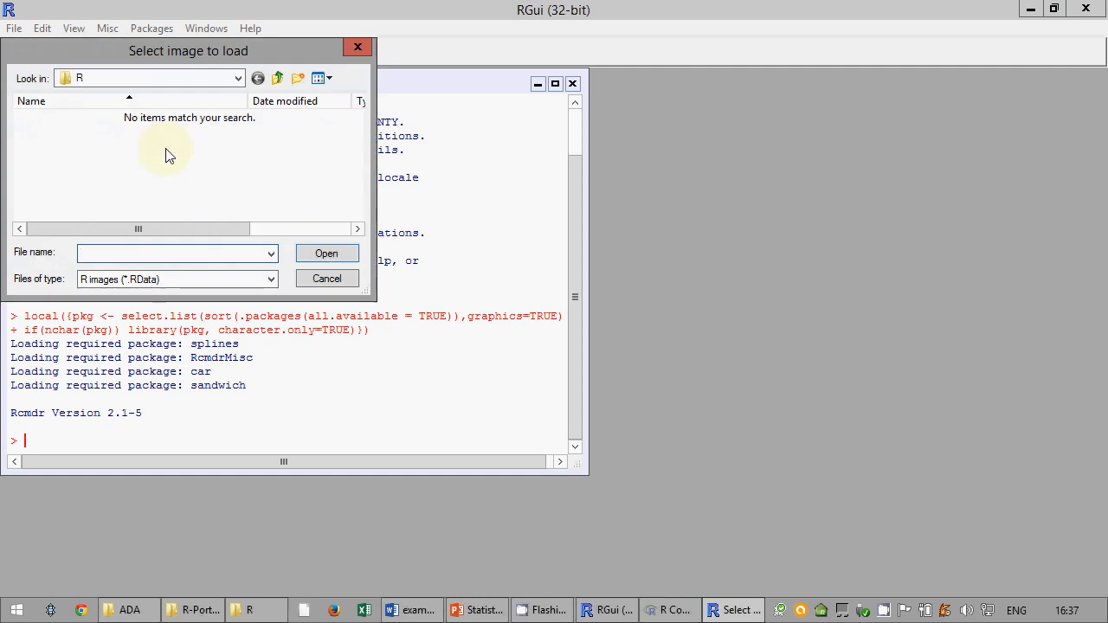
# Browse from the desktop through Libraries, Documents and unibz to the lectures folder
pyautogui.click(278, 78)
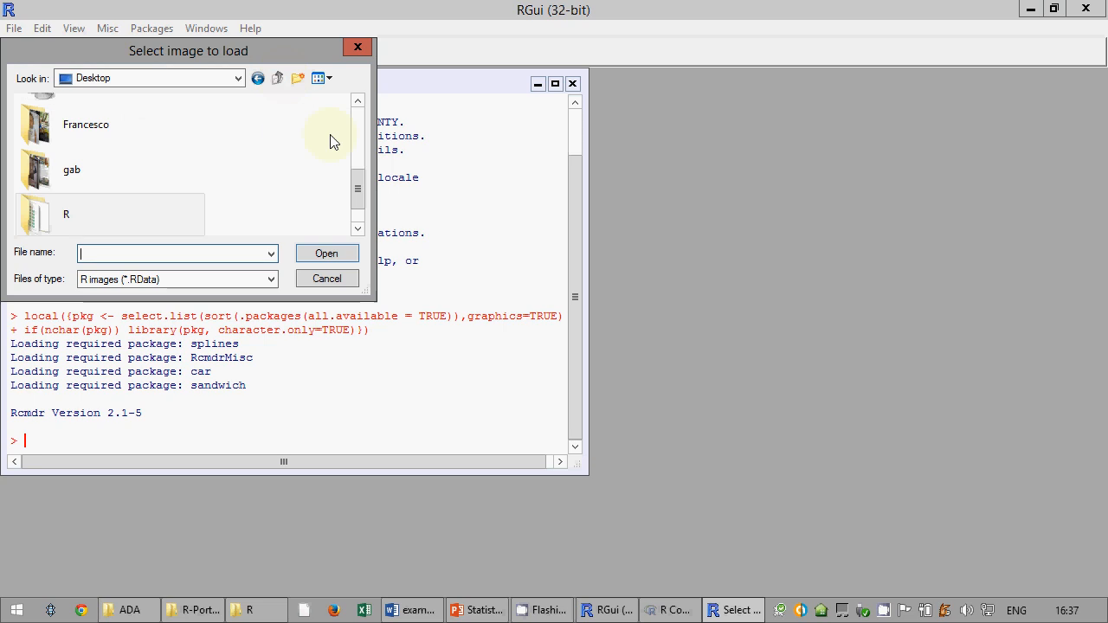
pyautogui.scroll(-1, 371, 230)
pyautogui.scroll(6, 369, 214)
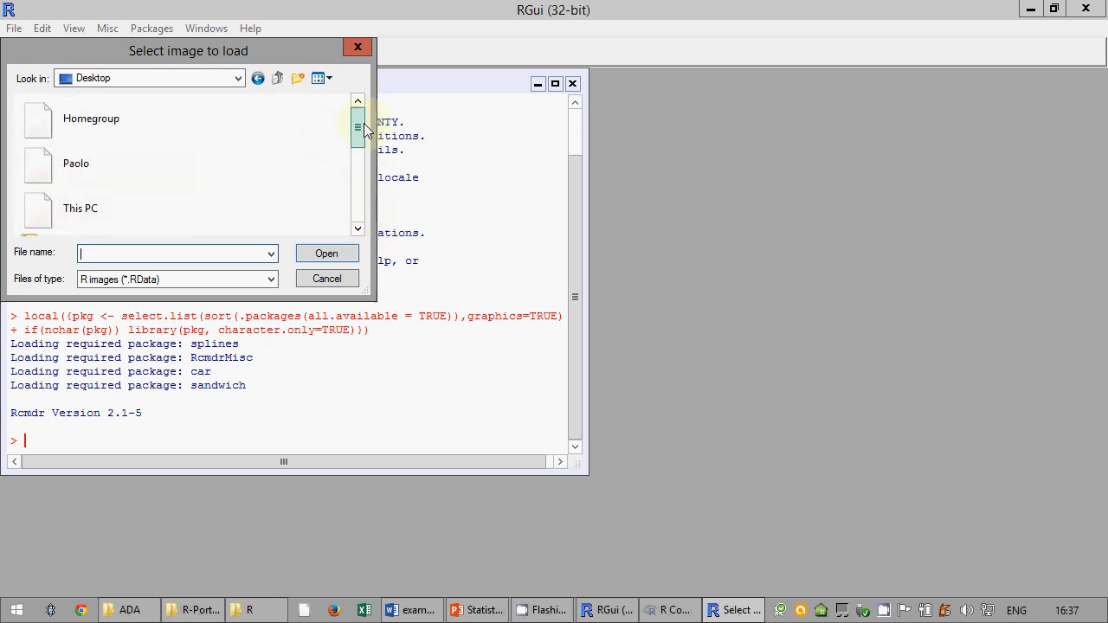
pyautogui.scroll(-4, 355, 192)
pyautogui.scroll(3, 351, 173)
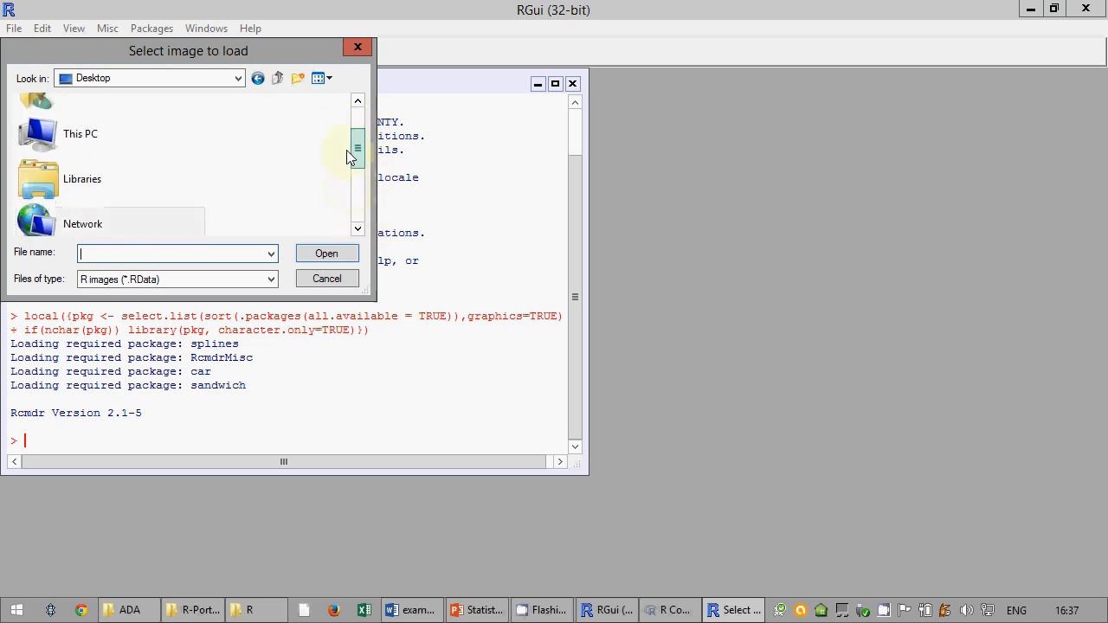
pyautogui.click(96, 180)
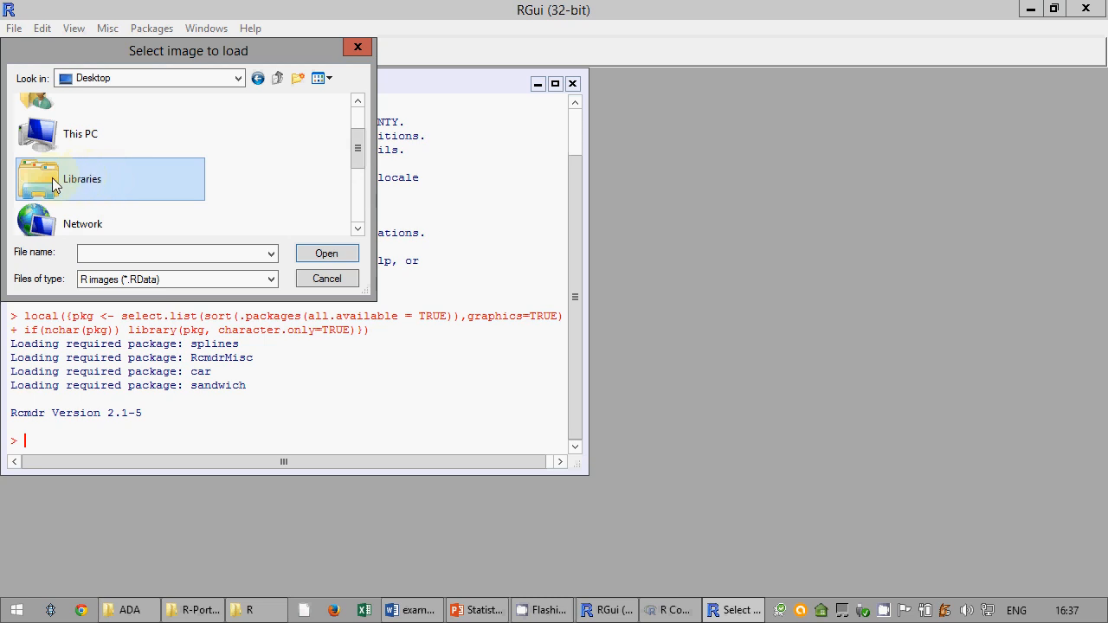
pyautogui.doubleClick(52, 177)
pyautogui.doubleClick(52, 125)
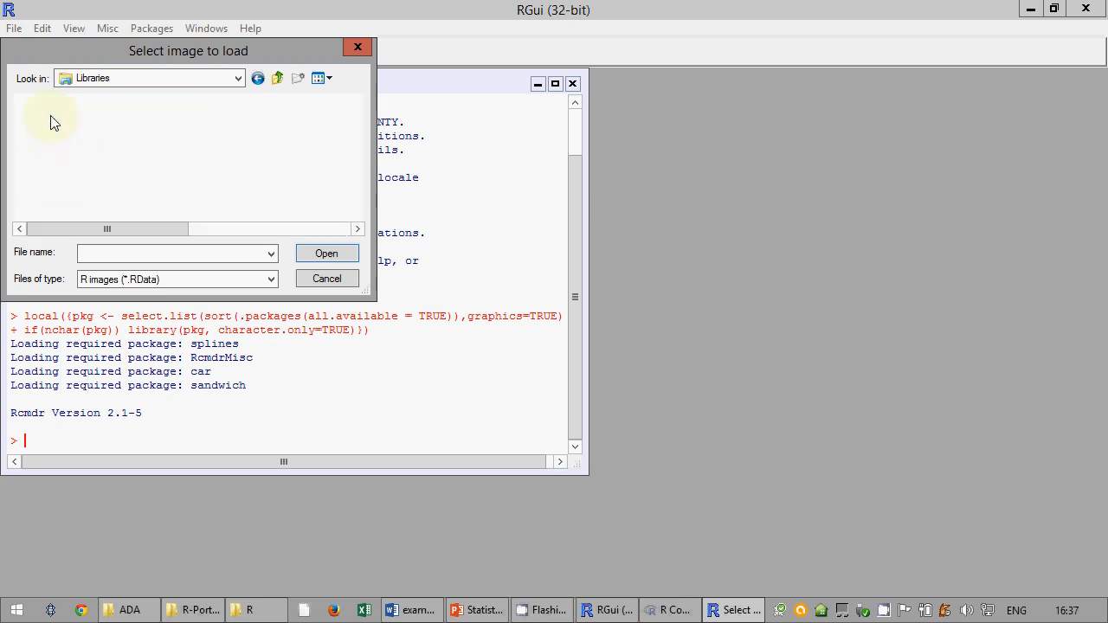
pyautogui.scroll(-5, 71, 165)
pyautogui.doubleClick(51, 183)
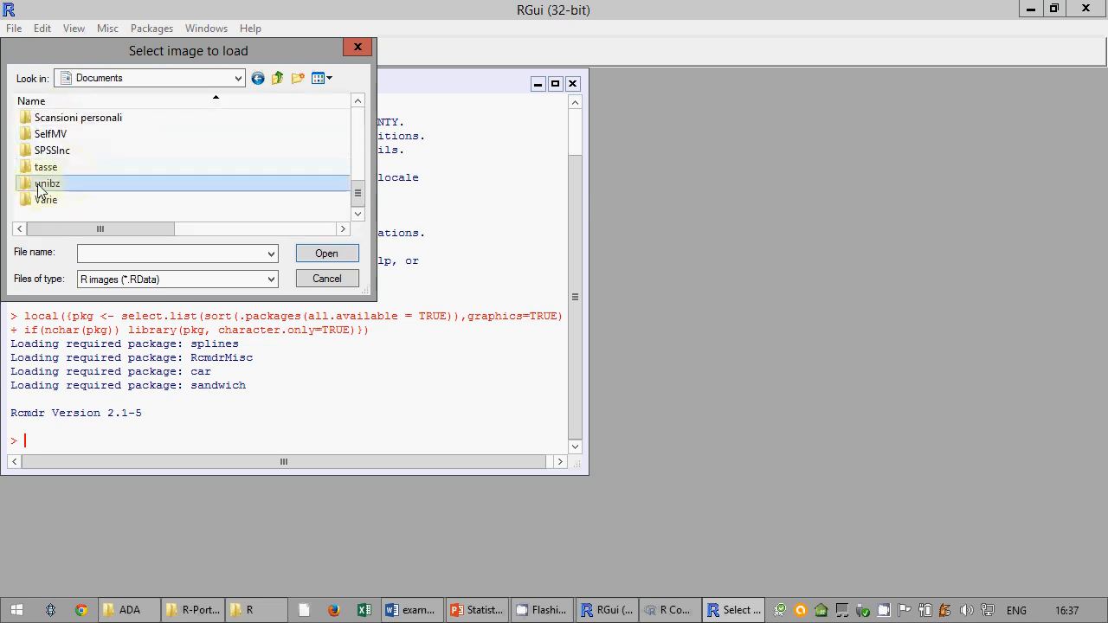
pyautogui.click(50, 173)
pyautogui.doubleClick(51, 172)
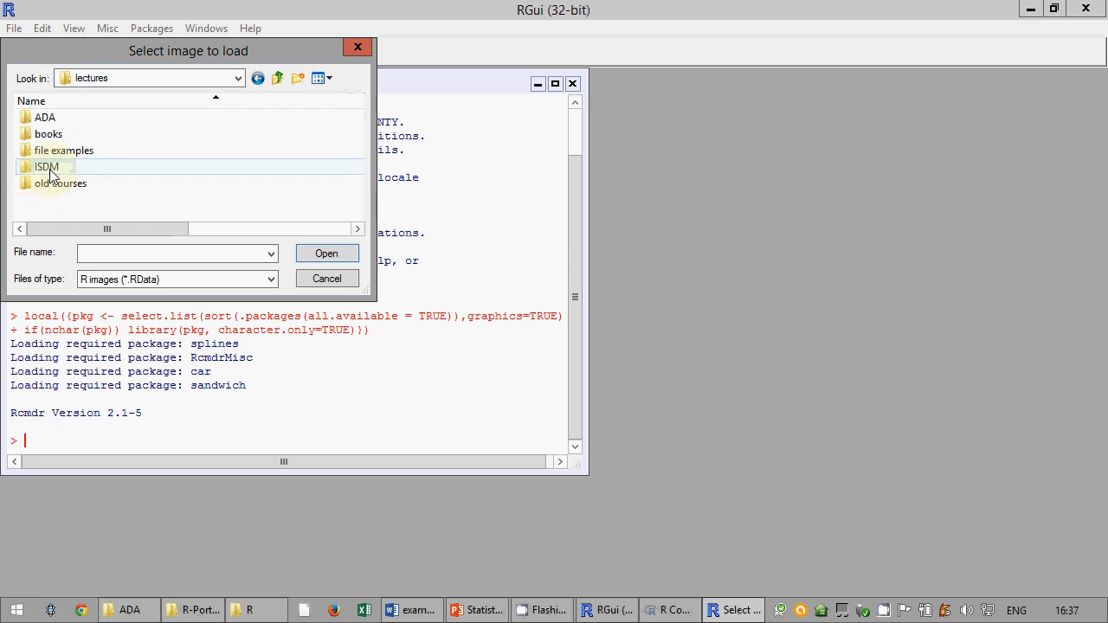
# Load sleepQuestionnaire.RData from the R-Portable folder inside file examples and R
pyautogui.click(61, 154)
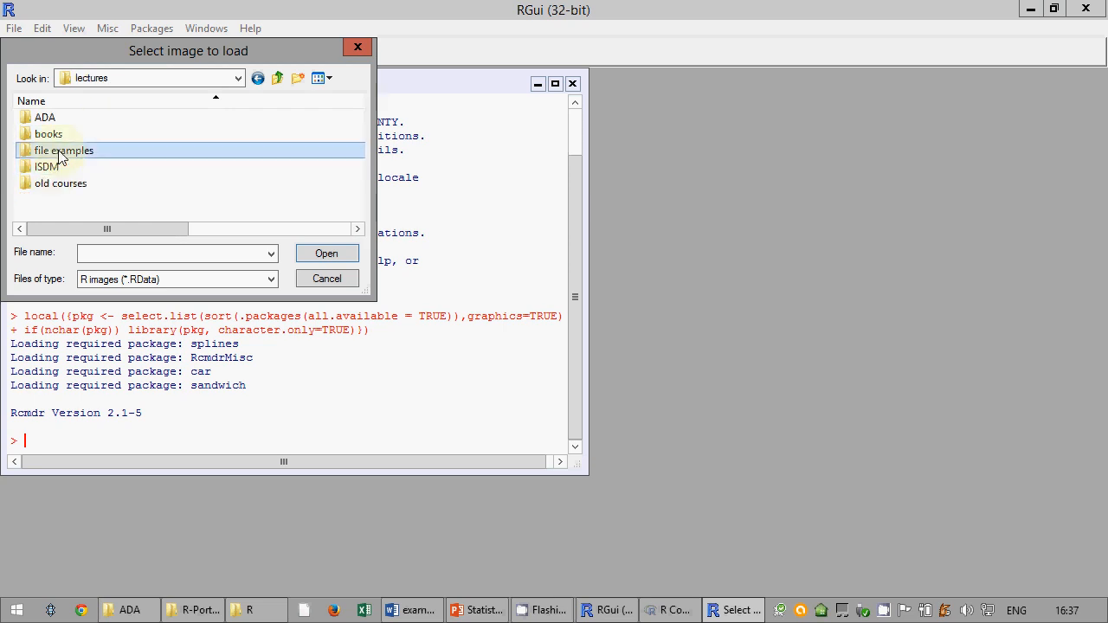
pyautogui.doubleClick(61, 153)
pyautogui.scroll(-2, 52, 151)
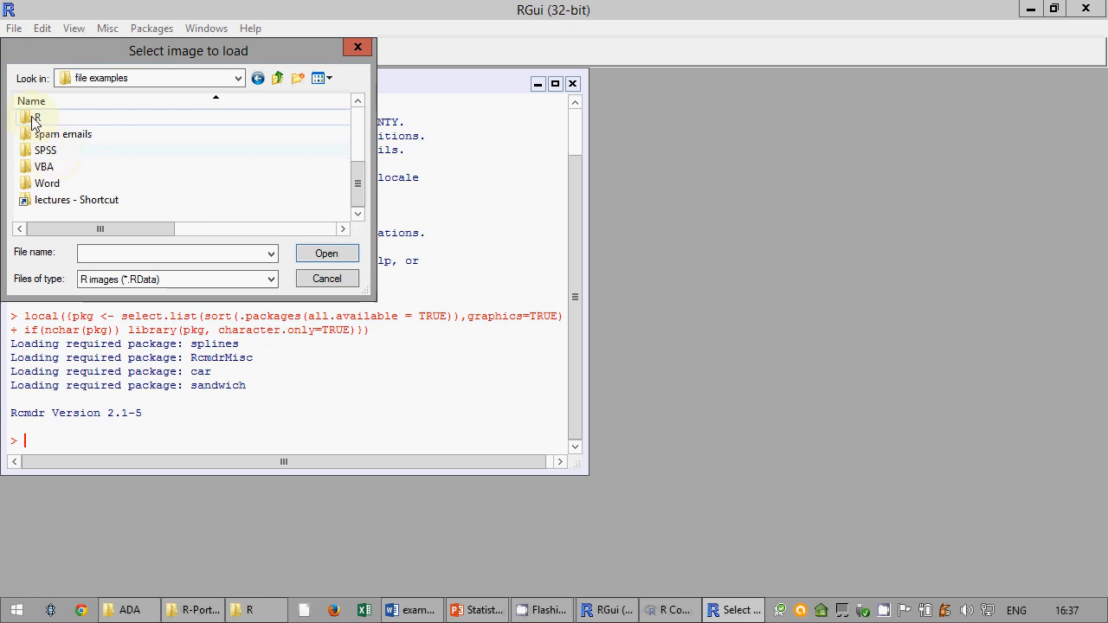
pyautogui.click(35, 118)
pyautogui.doubleClick(33, 122)
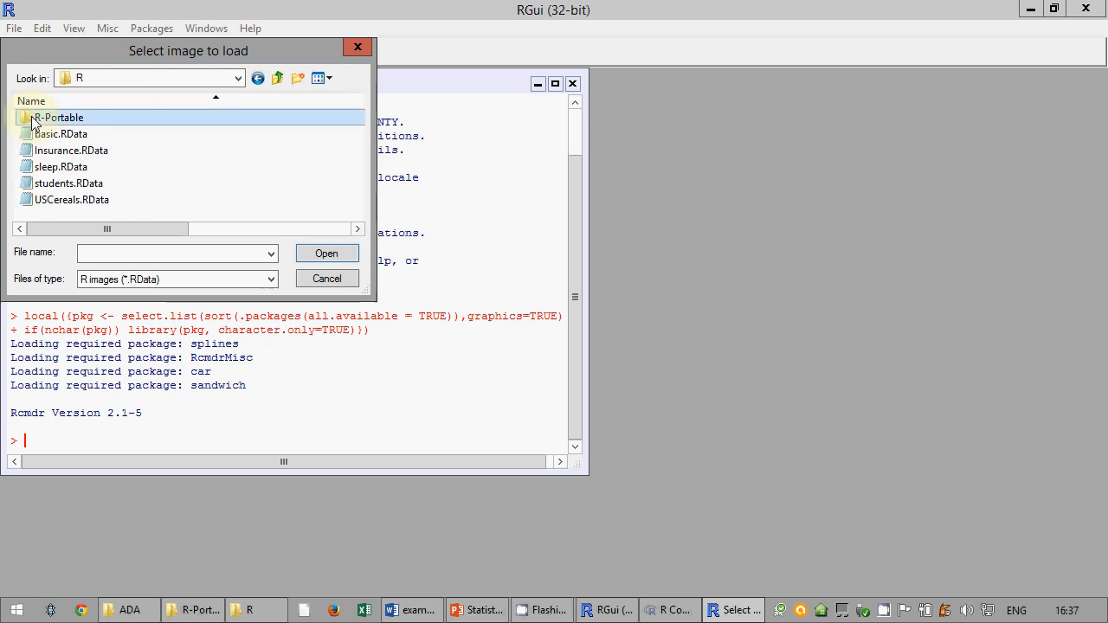
pyautogui.doubleClick(32, 122)
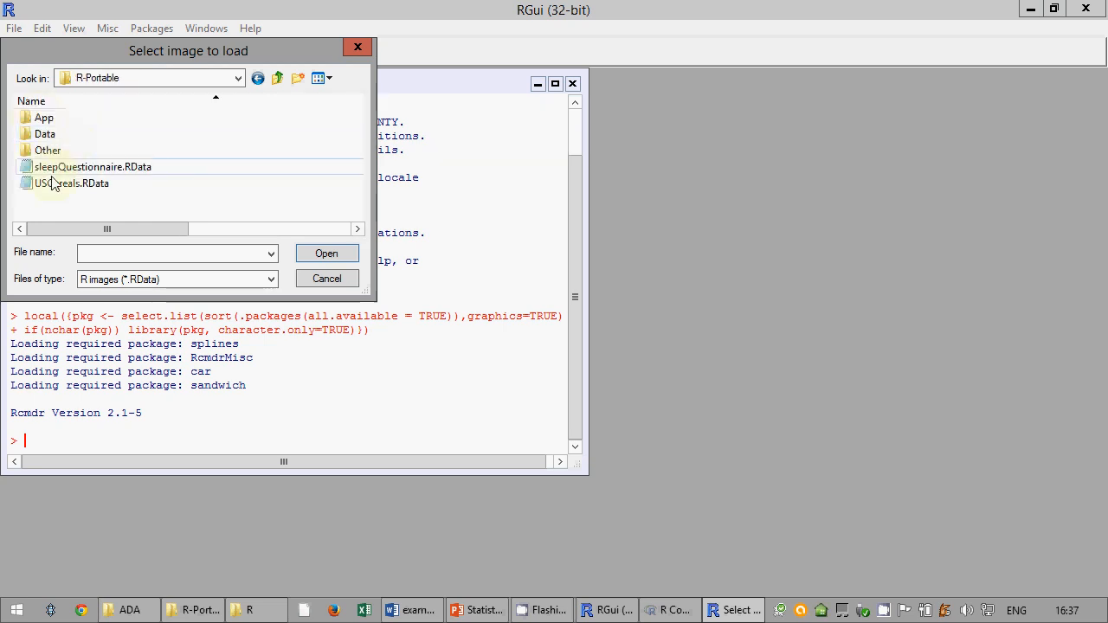
pyautogui.click(141, 176)
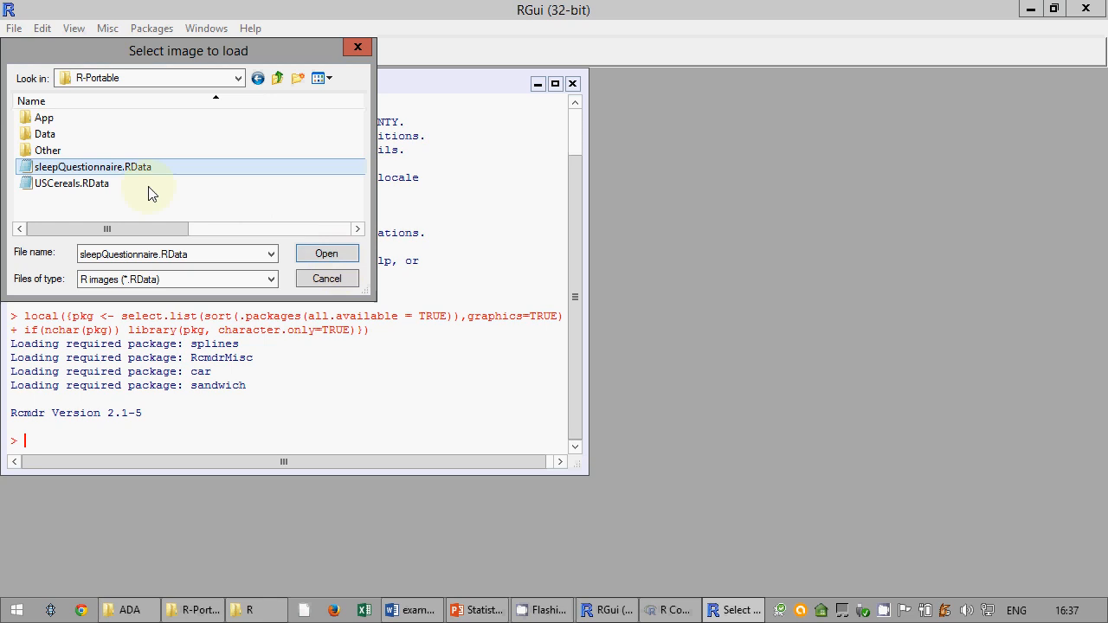
pyautogui.click(327, 255)
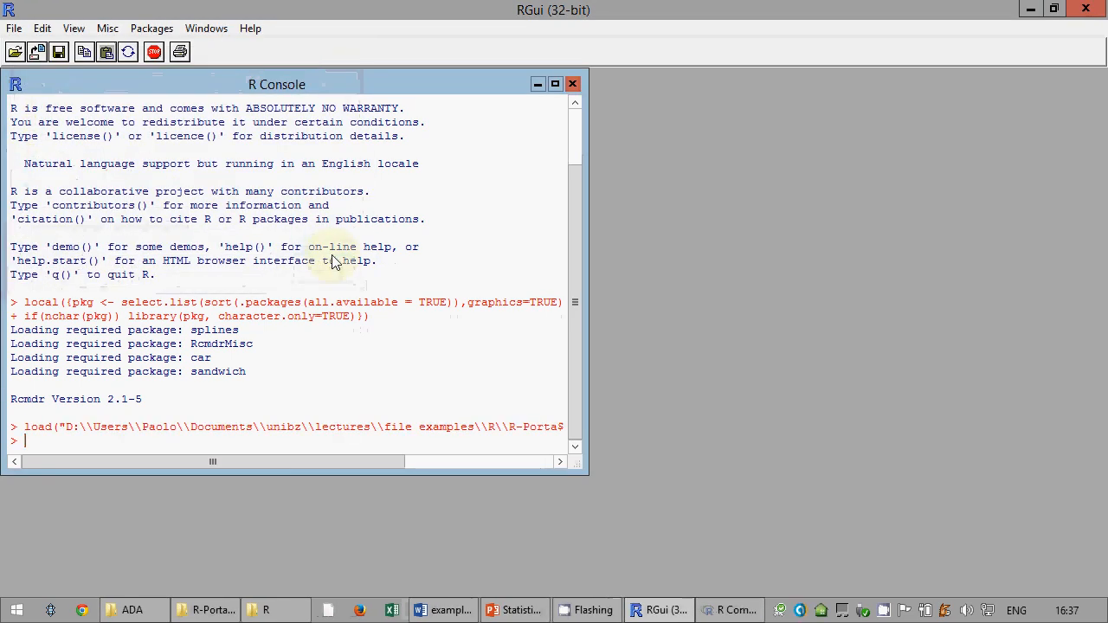
# Switch back to R Commander and make sleepQuestionnaire the active data set
pyautogui.click(727, 611)
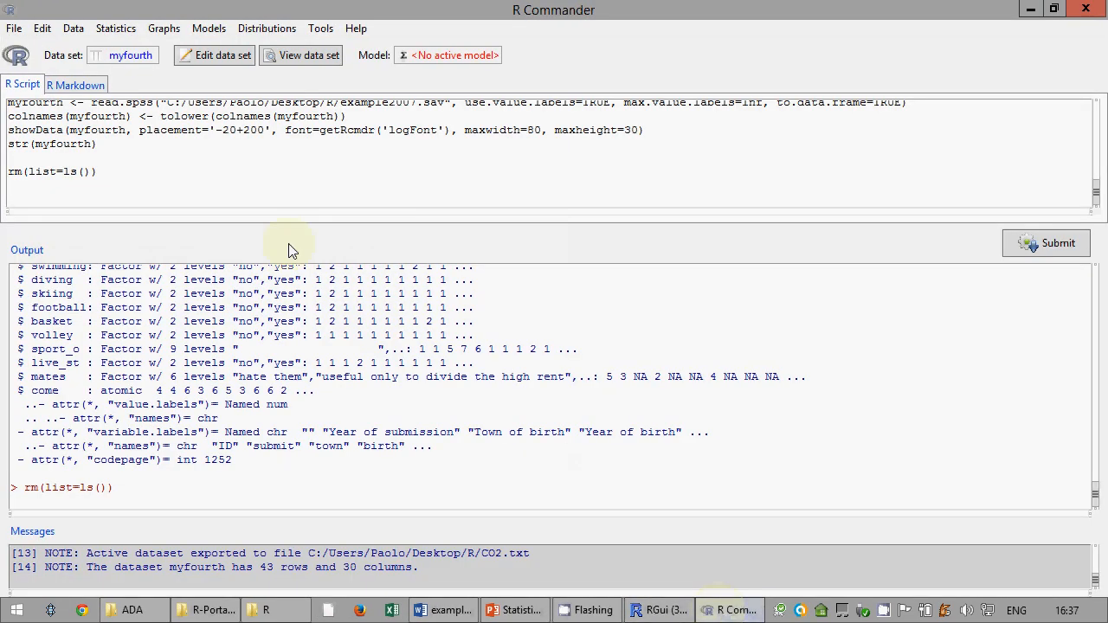
pyautogui.click(132, 64)
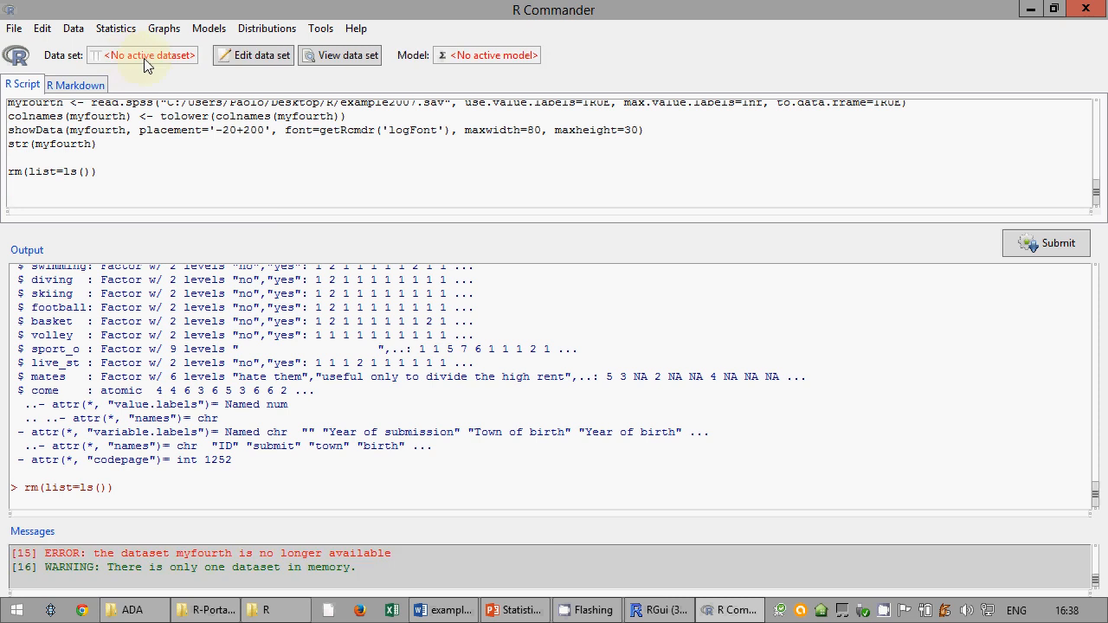
pyautogui.click(149, 57)
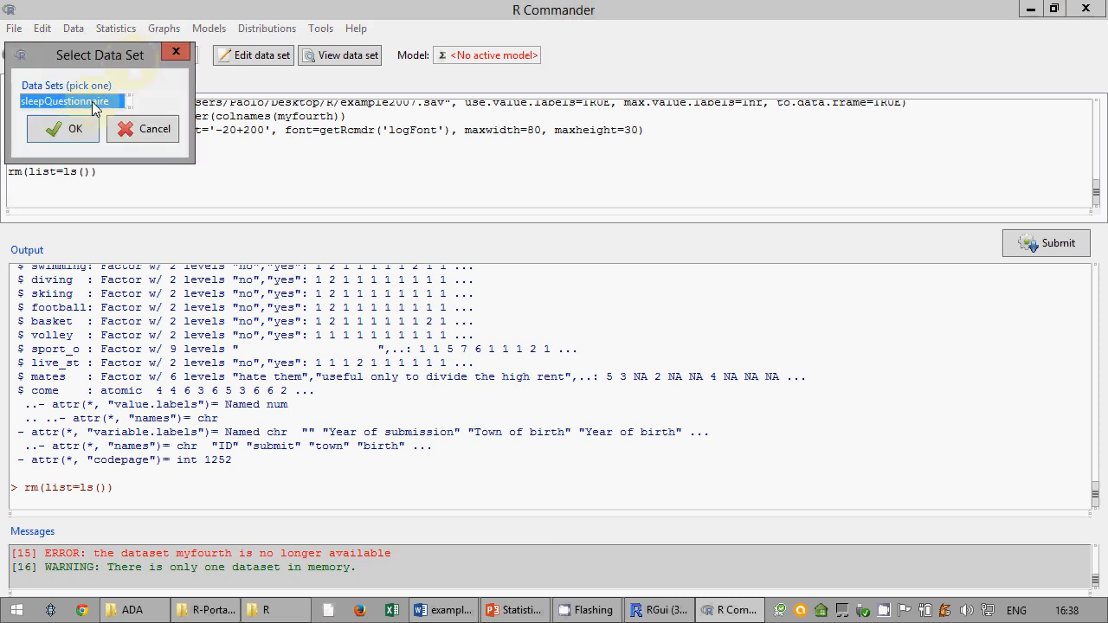
pyautogui.click(85, 128)
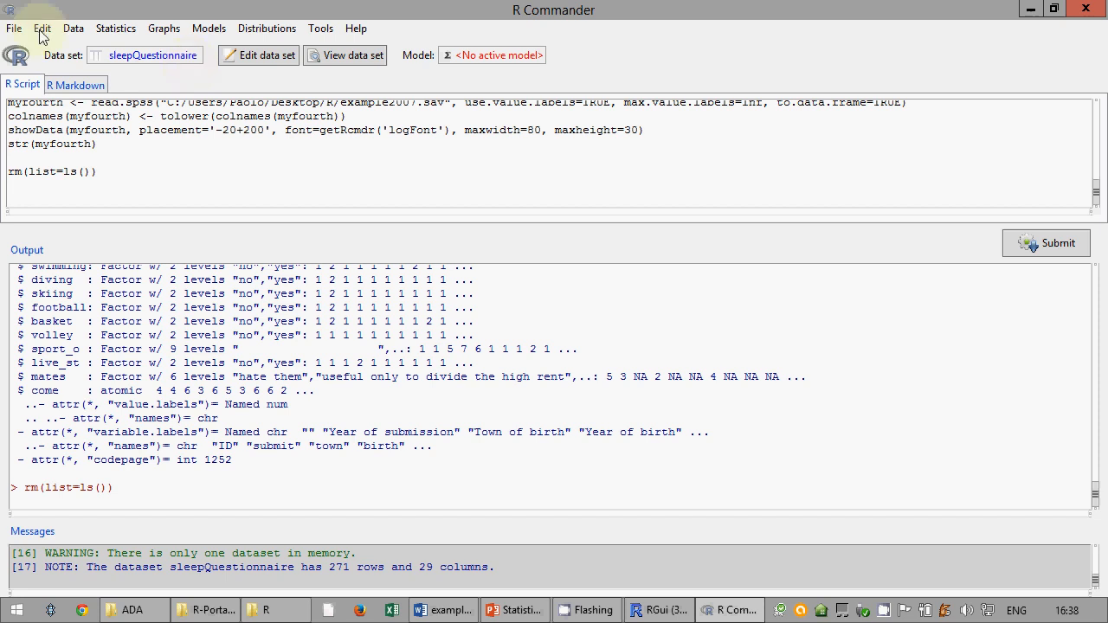
pyautogui.moveTo(112, 177); pyautogui.dragTo(9, 172)
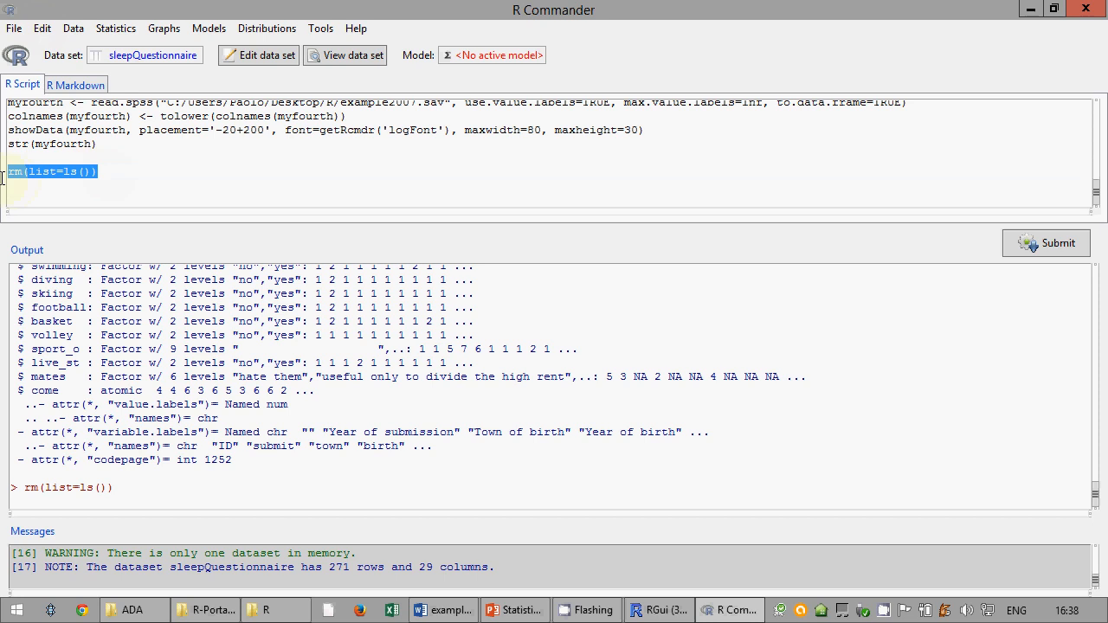
pyautogui.click(106, 172)
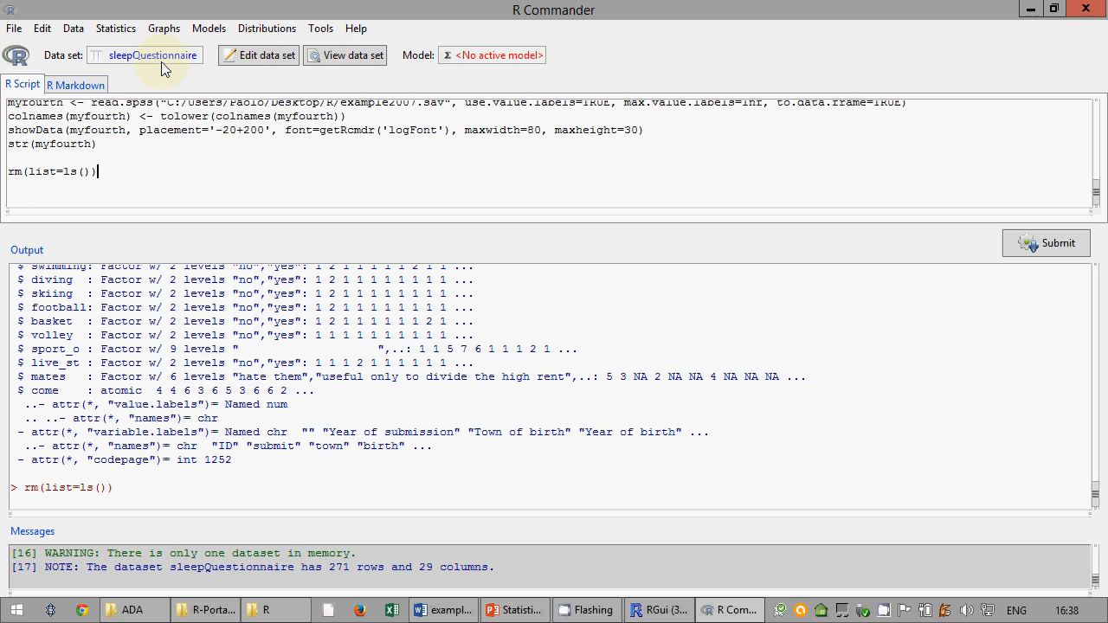
# View the sleepQuestionnaire data set and enlarge its viewer window to show more rows and columns
pyautogui.click(319, 58)
pyautogui.moveTo(597, 183); pyautogui.dragTo(221, 93)
pyautogui.moveTo(227, 553)
pyautogui.mouseDown()
pyautogui.moveTo(623, 567)
pyautogui.moveTo(544, 554)
pyautogui.moveTo(269, 554)
pyautogui.moveTo(226, 539)
pyautogui.mouseUp()
pyautogui.moveTo(702, 171)
pyautogui.mouseDown()
pyautogui.moveTo(737, 507)
pyautogui.moveTo(767, 574)
pyautogui.moveTo(745, 466)
pyautogui.moveTo(735, 146)
pyautogui.moveTo(907, 163)
pyautogui.mouseUp()
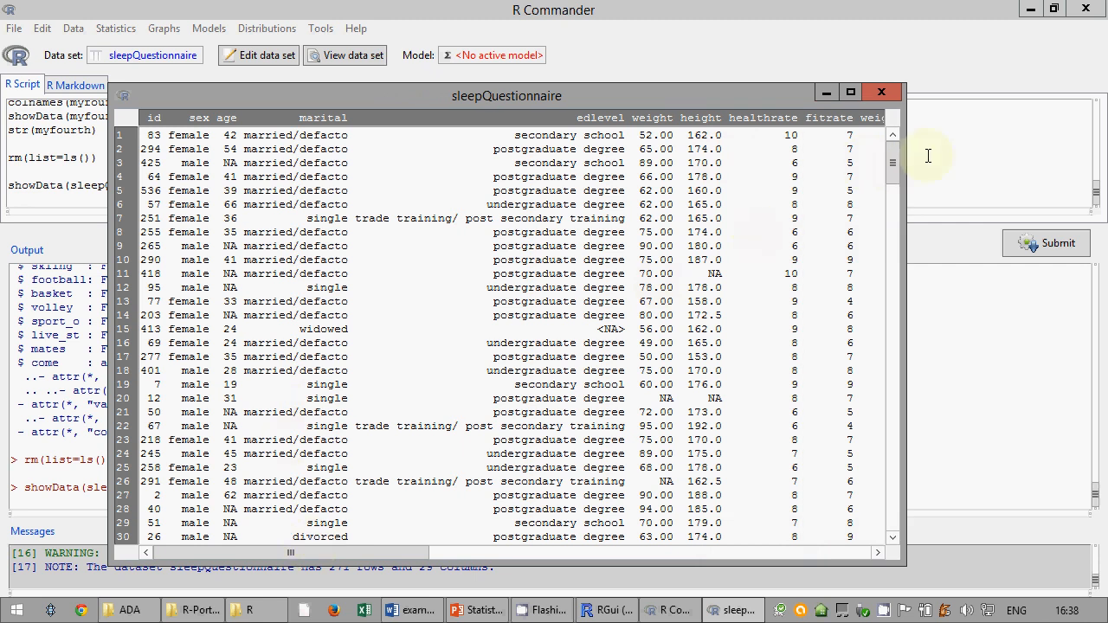
# Look through the sleepQuestionnaire columns from edlevel to caffeine, and close the data viewer
pyautogui.moveTo(891, 166); pyautogui.dragTo(857, 154)
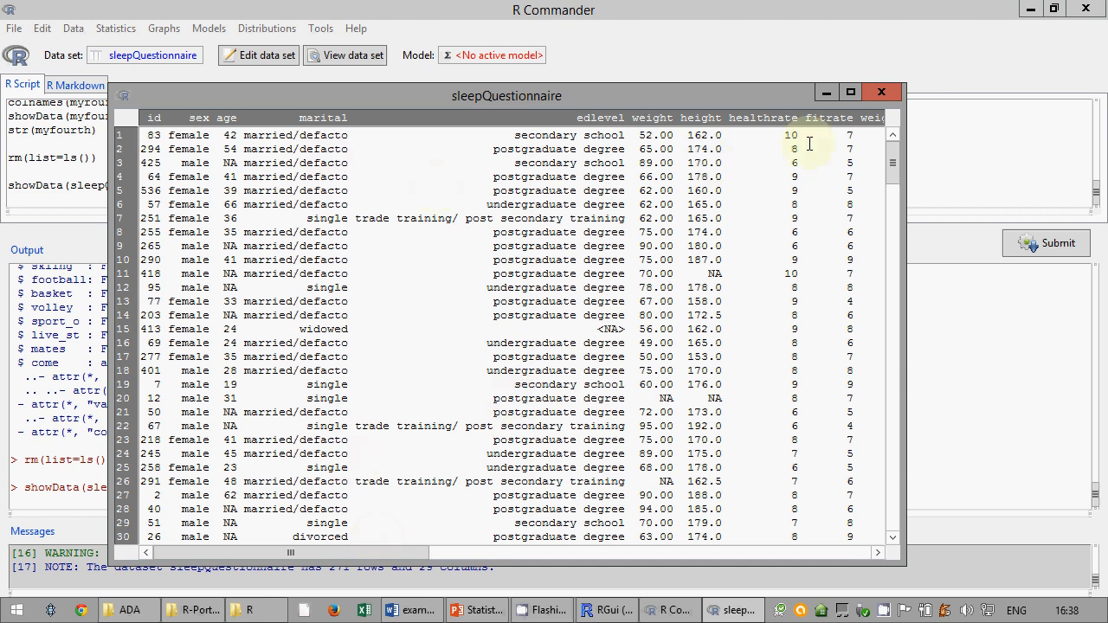
pyautogui.moveTo(407, 554); pyautogui.dragTo(513, 558)
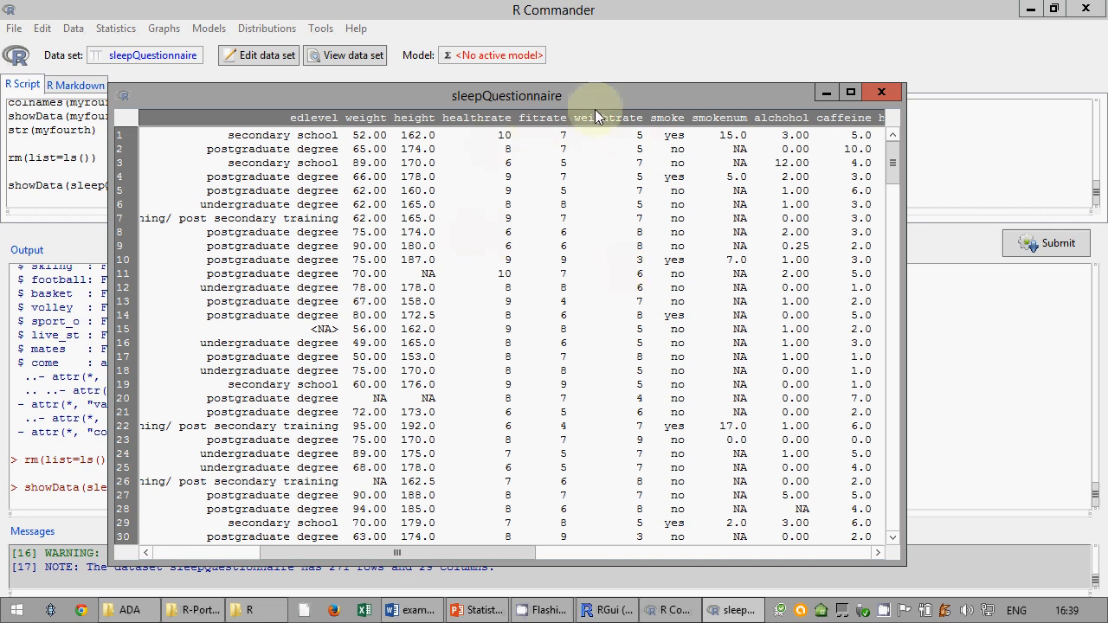
pyautogui.click(880, 91)
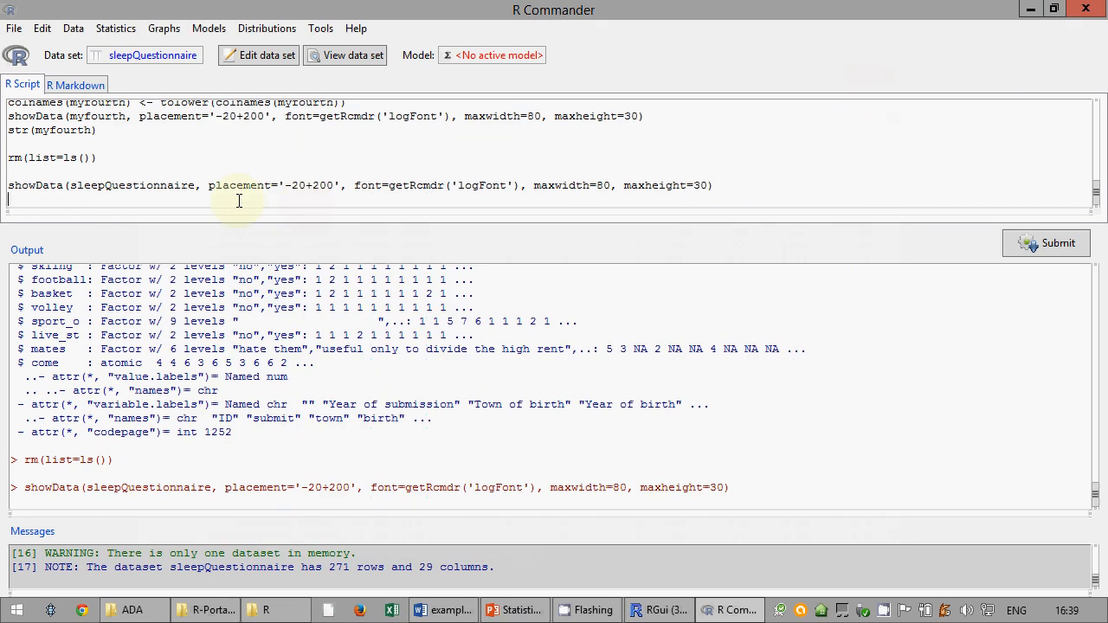
# Run ls.str() from the script to list the structure of the sleepQuestionnaire variables
pyautogui.write('ls.str()')
pyautogui.click(1010, 235)
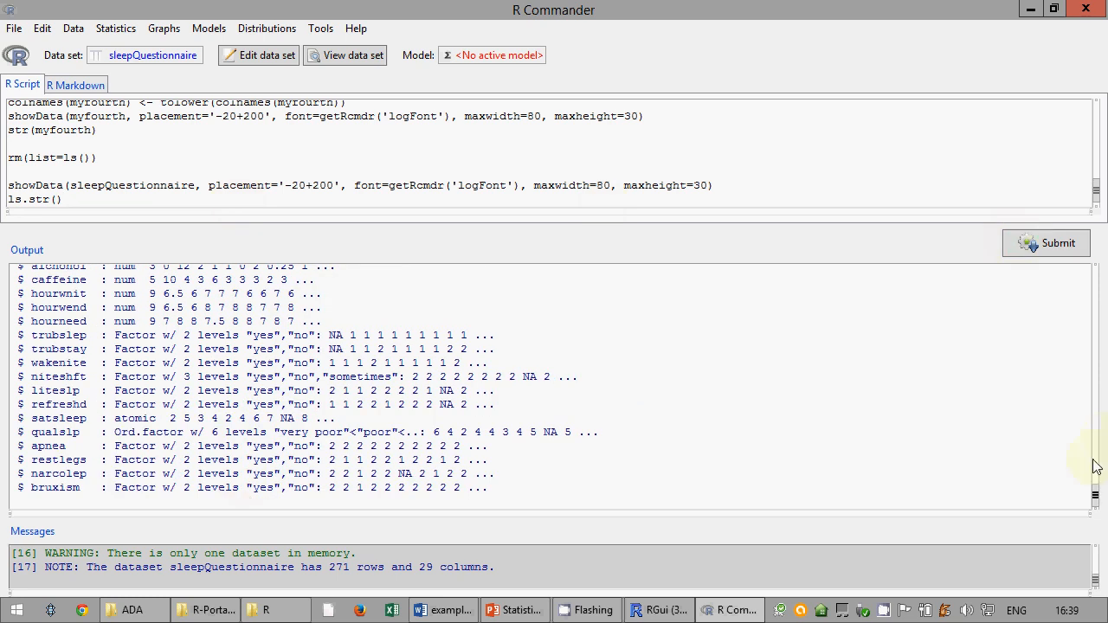
pyautogui.scroll(2, 68, 309)
pyautogui.scroll(3, 68, 308)
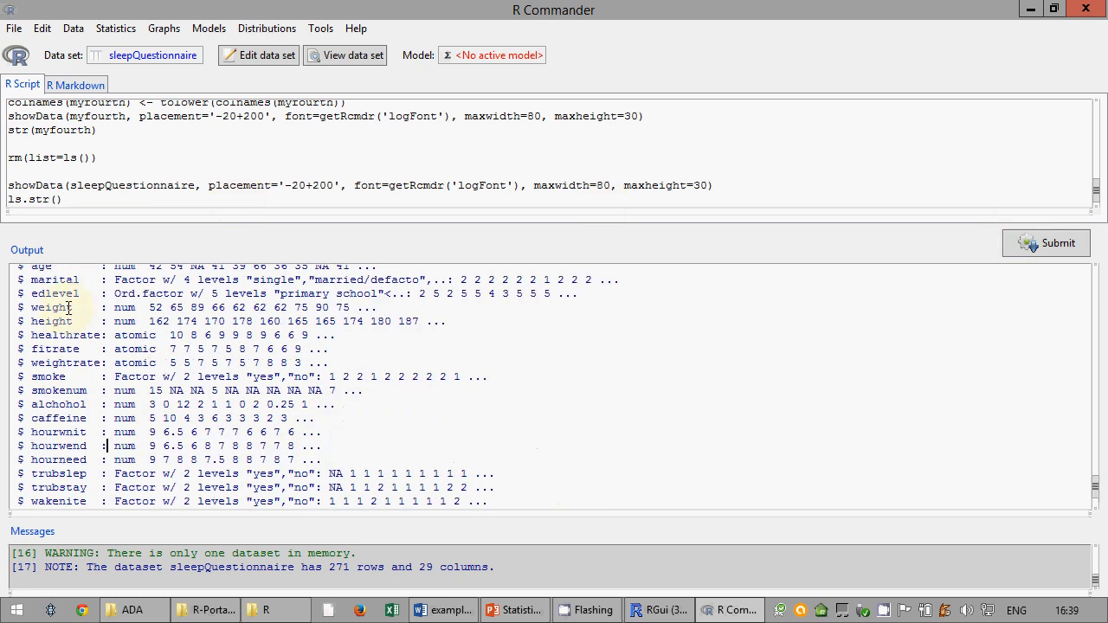
# Examine the variable types in the structure output, highlighting the marital factor, the edlevel and qualslp ordered factors, and the healthrate, fitrate and weightrate rows
pyautogui.moveTo(19, 366); pyautogui.dragTo(12, 411)
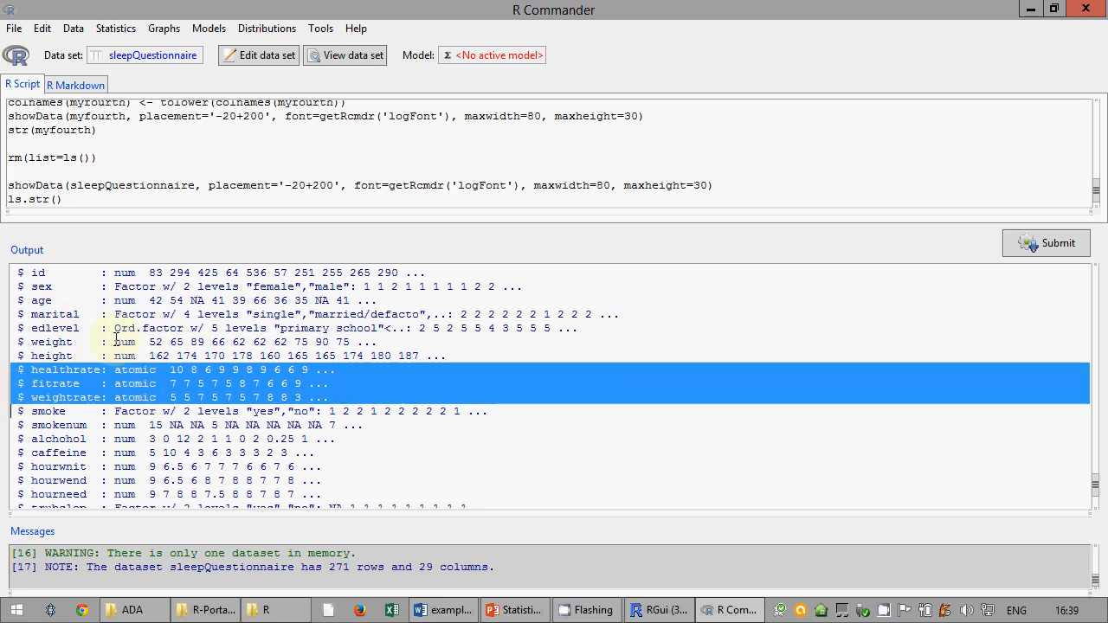
pyautogui.moveTo(13, 329); pyautogui.dragTo(11, 411)
pyautogui.click(11, 370)
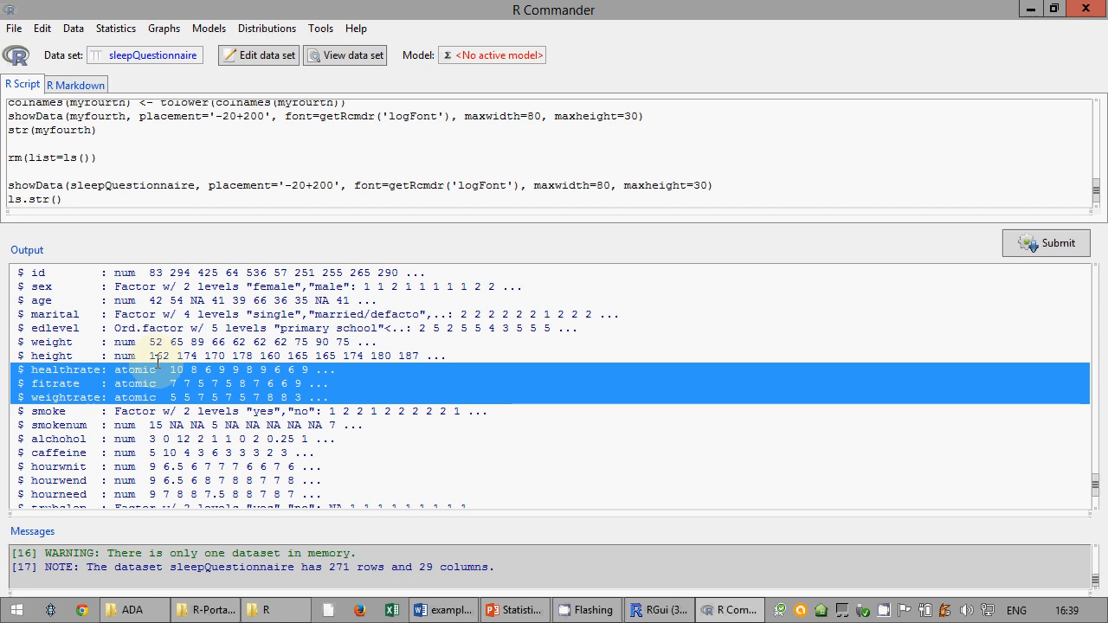
pyautogui.moveTo(115, 328); pyautogui.dragTo(184, 330)
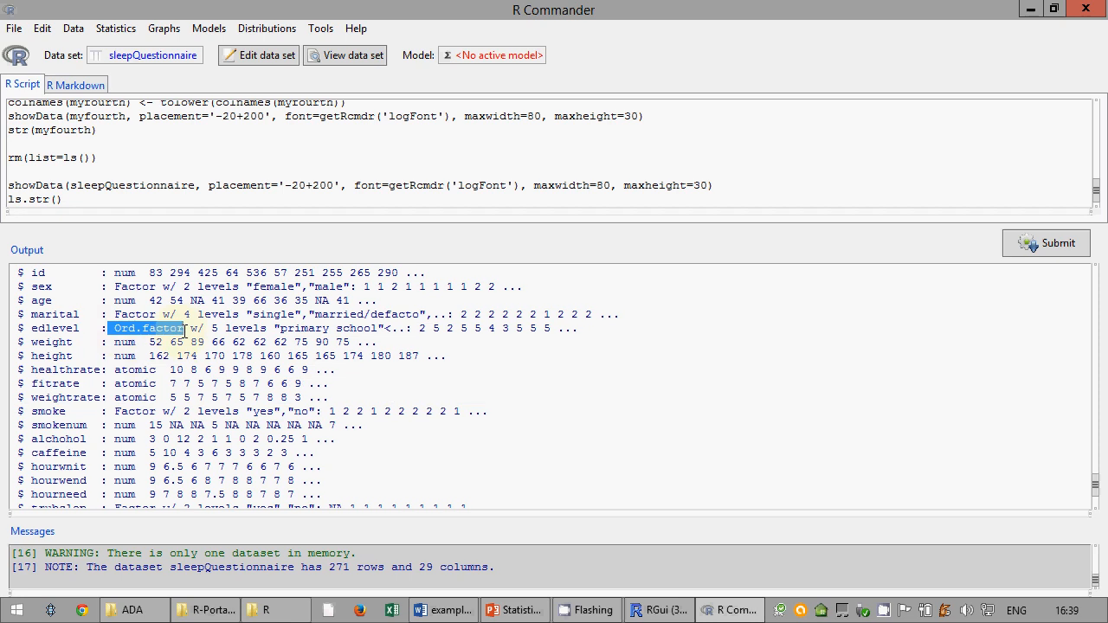
pyautogui.doubleClick(135, 316)
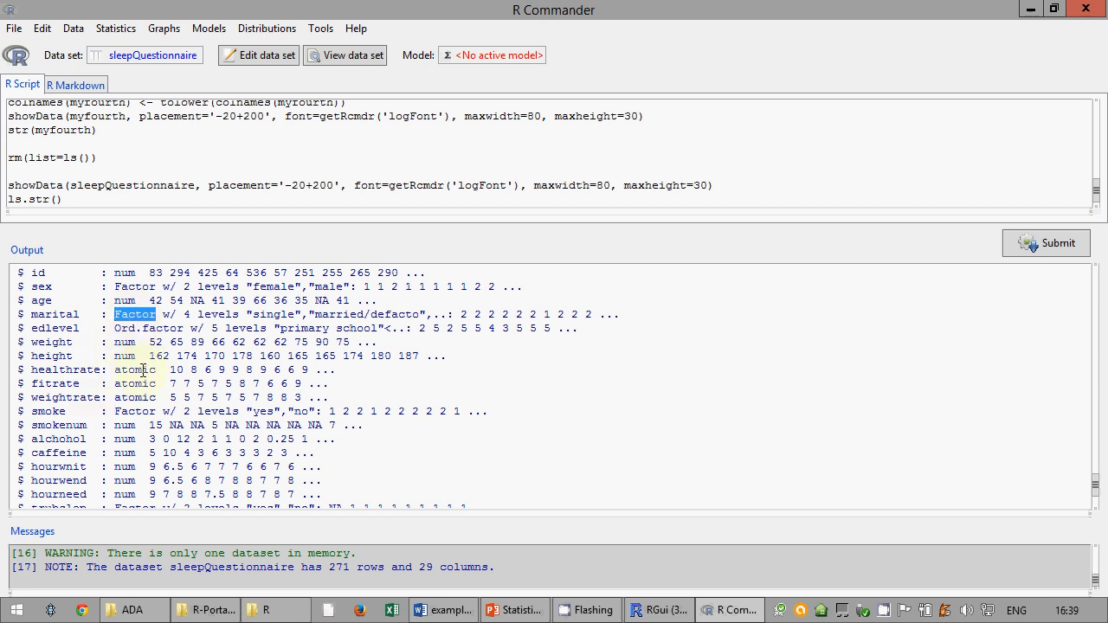
pyautogui.moveTo(329, 397)
pyautogui.mouseDown()
pyautogui.moveTo(17, 368)
pyautogui.moveTo(17, 351)
pyautogui.moveTo(12, 368)
pyautogui.mouseUp()
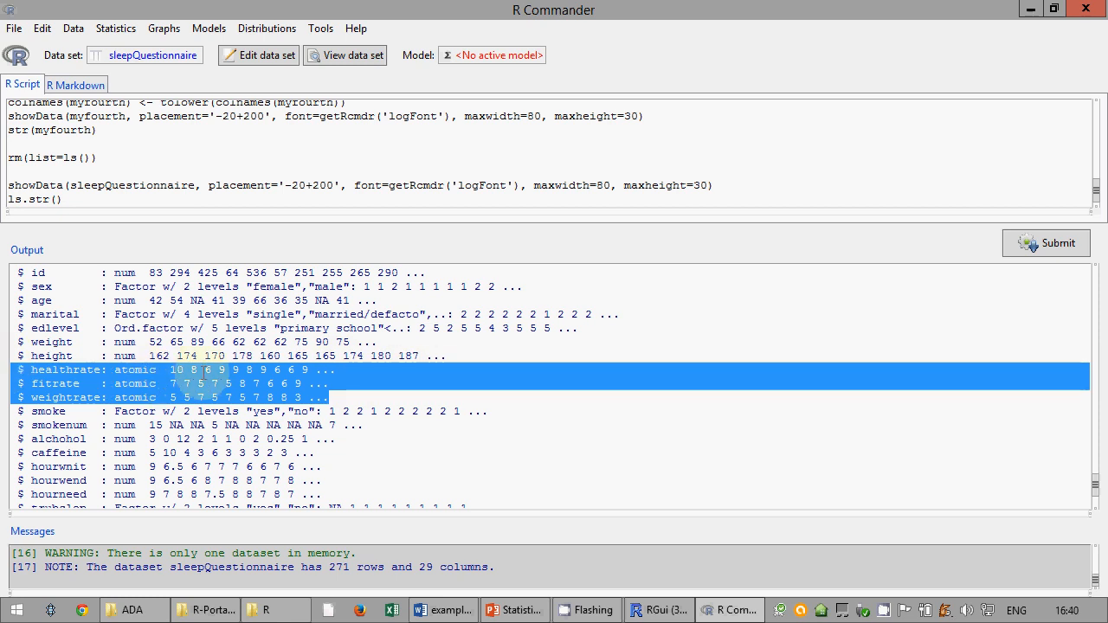
pyautogui.click(150, 397)
pyautogui.scroll(-3, 153, 403)
pyautogui.scroll(-1, 153, 404)
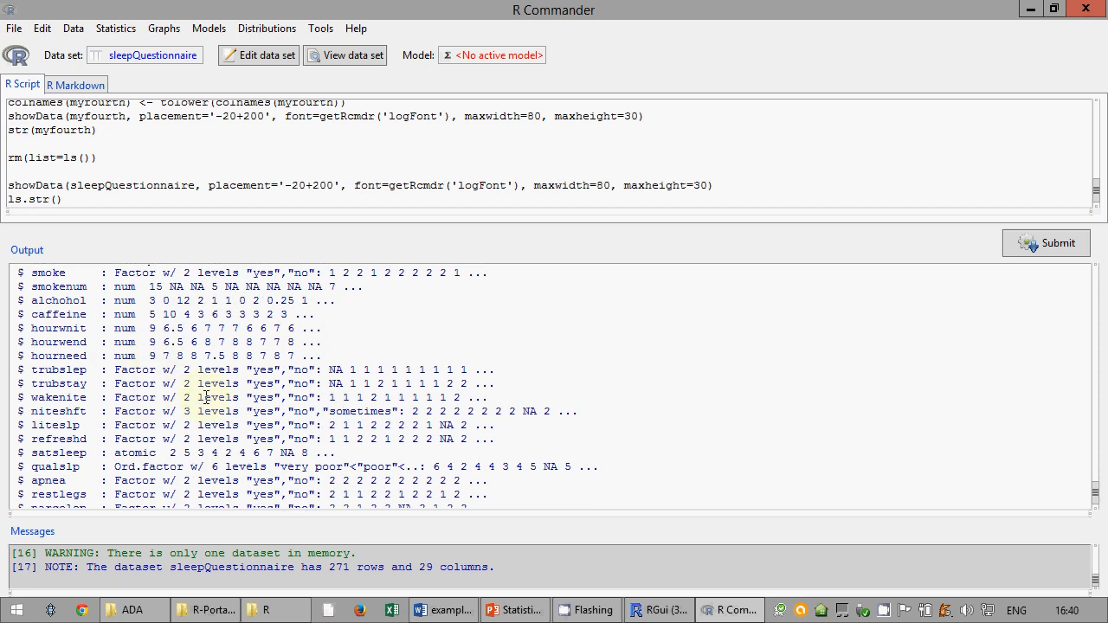
pyautogui.scroll(-1, 212, 398)
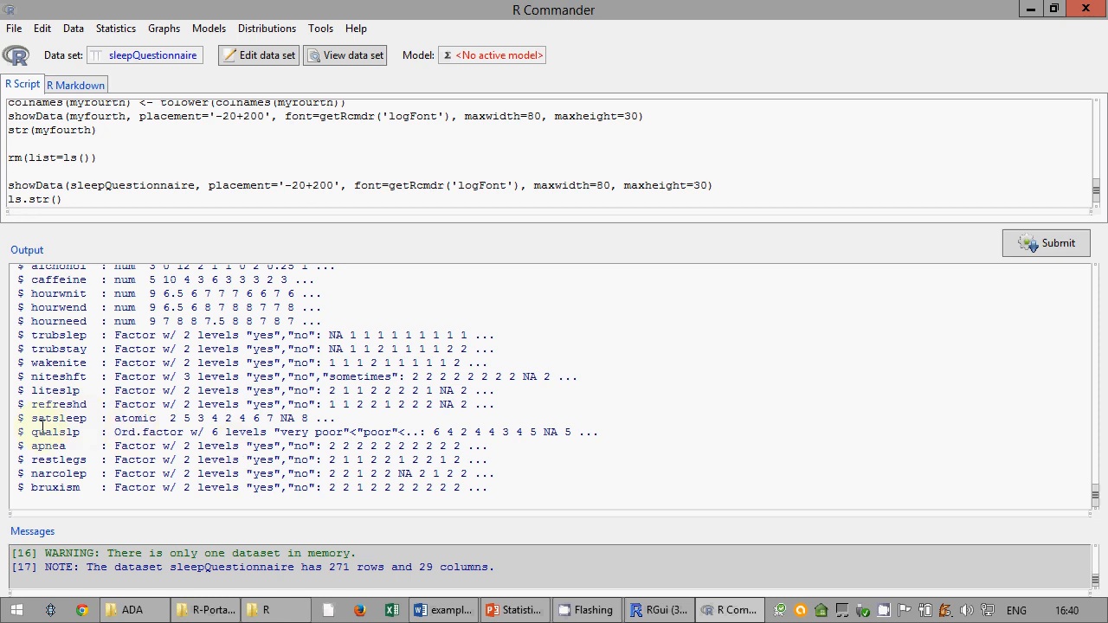
pyautogui.moveTo(116, 439); pyautogui.dragTo(262, 433)
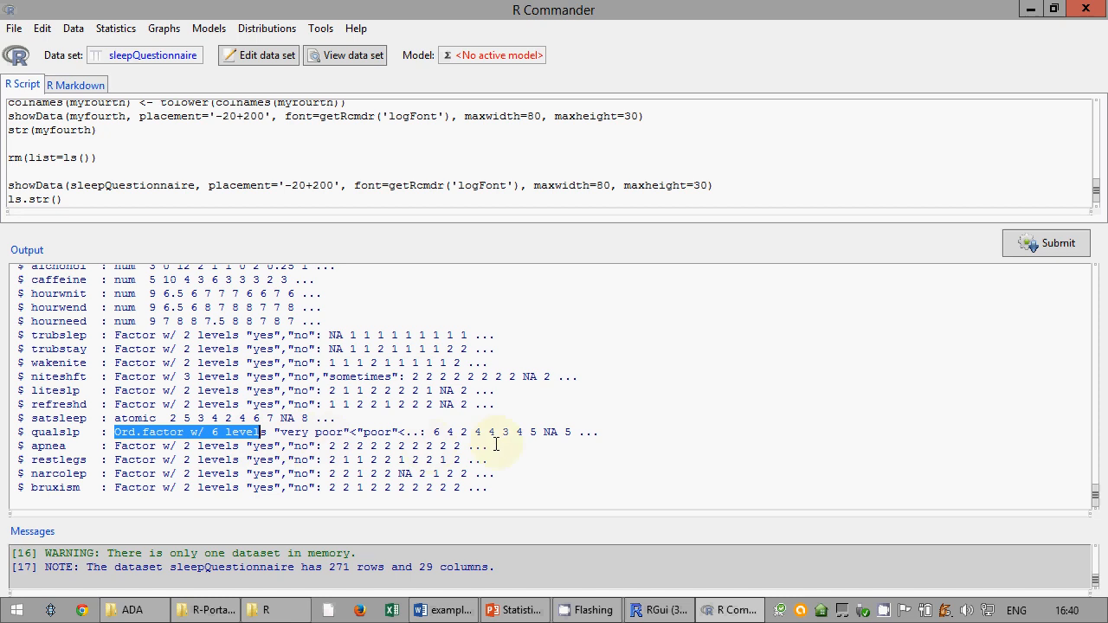
# Add blank lines at the end of the script, and switch to PowerPoint to present slide 13 on descriptive statistics for one variable
pyautogui.click(178, 197)
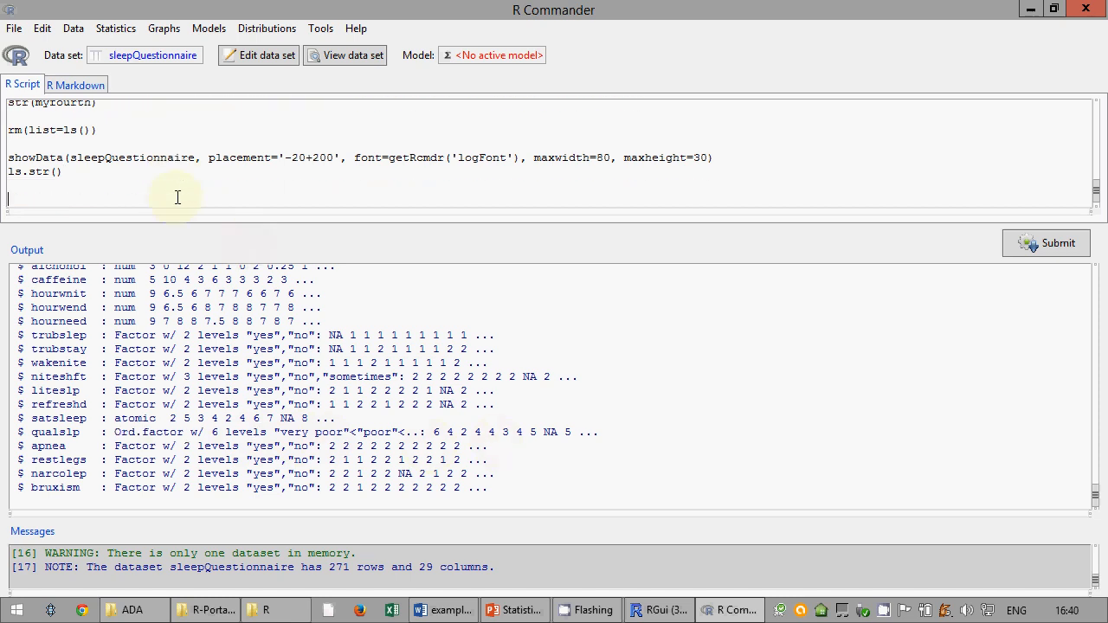
pyautogui.click(519, 610)
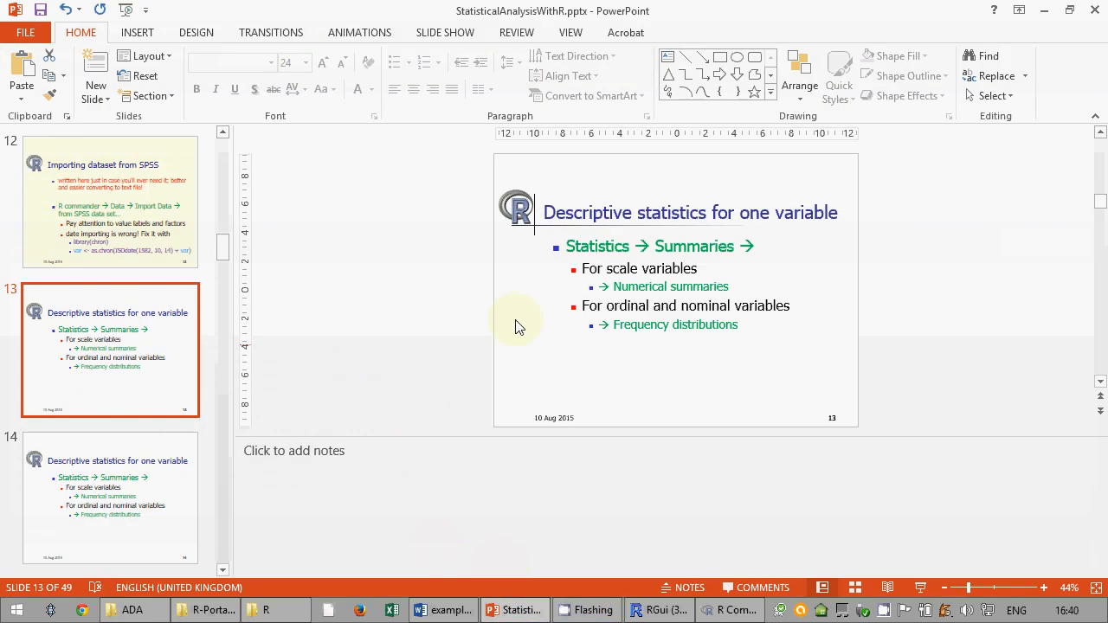
pyautogui.click(921, 588)
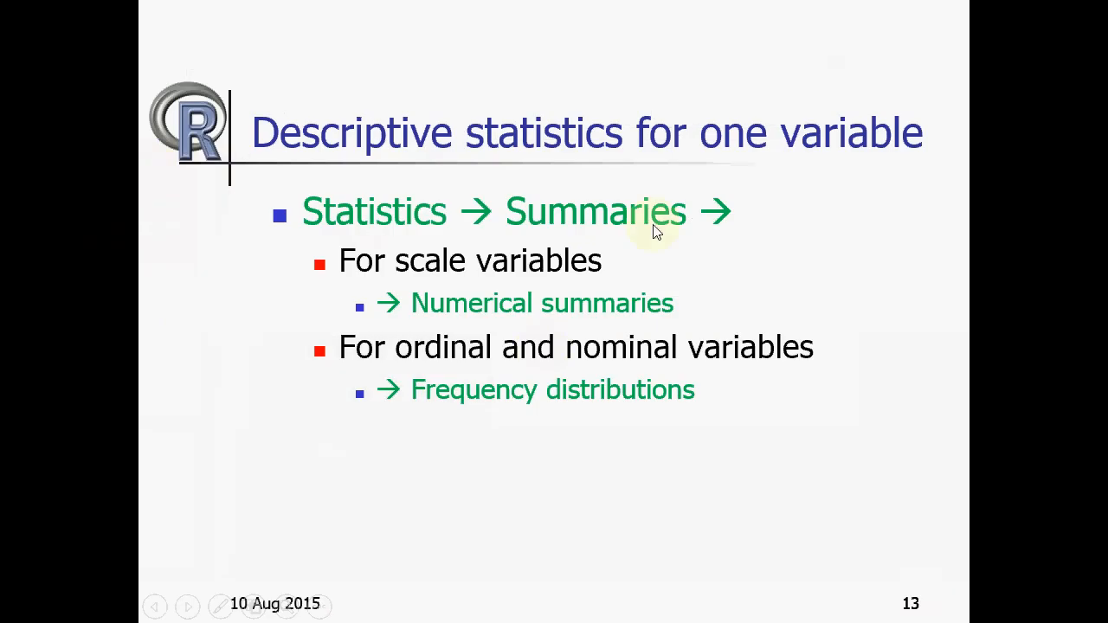
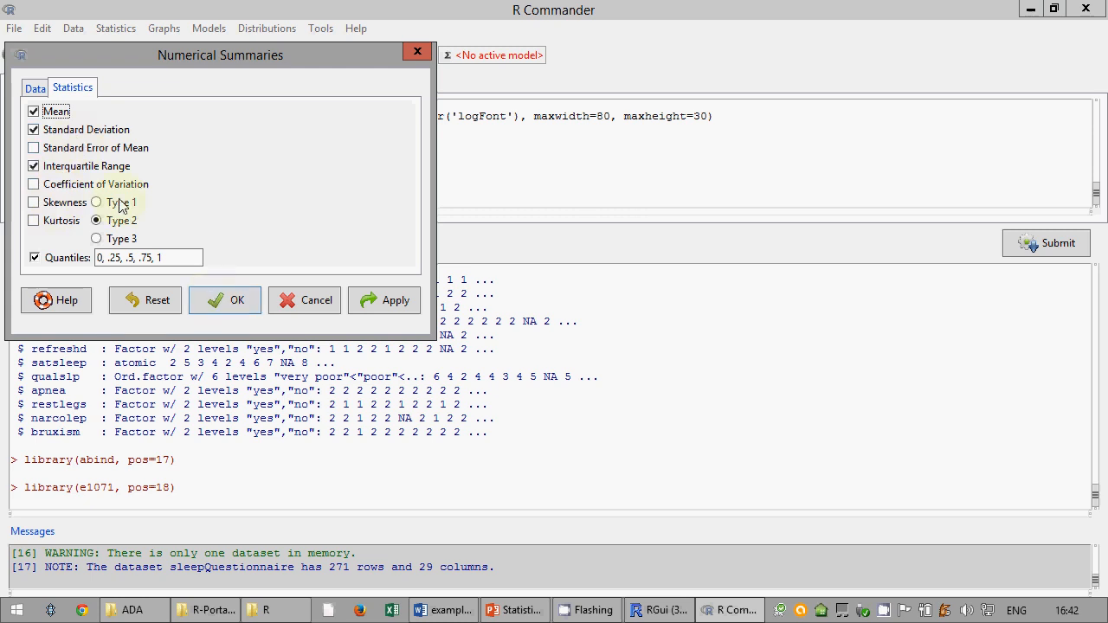
# Compute age's mean, standard deviation, interquartile range and quantiles 0, .25, .5, .75, 1, and highlight the resulting mean and standard deviation
pyautogui.click(35, 89)
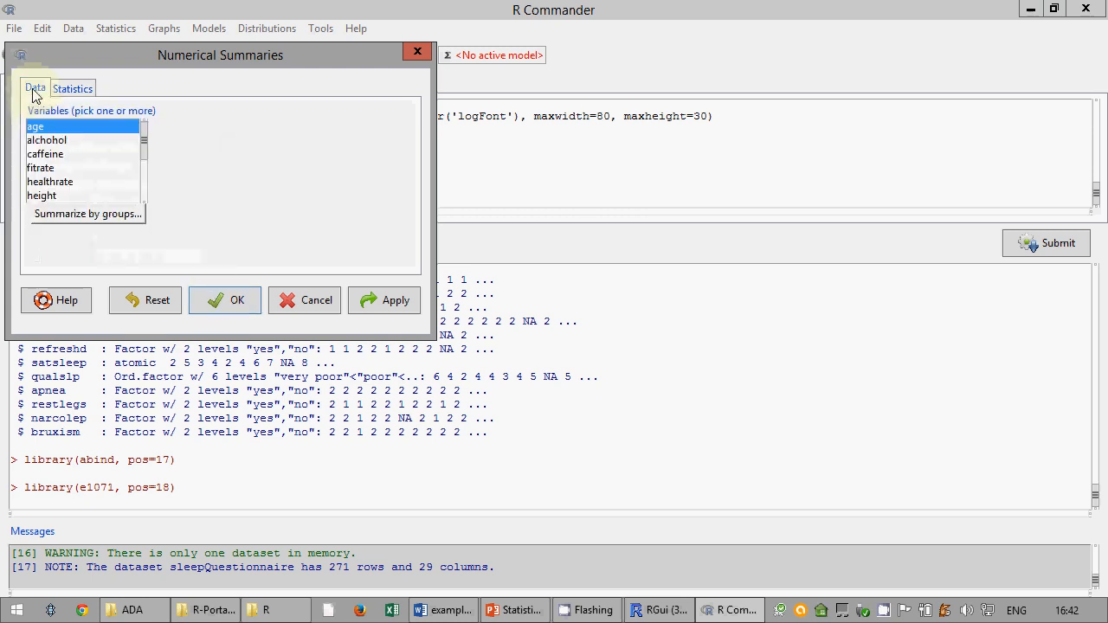
pyautogui.click(230, 296)
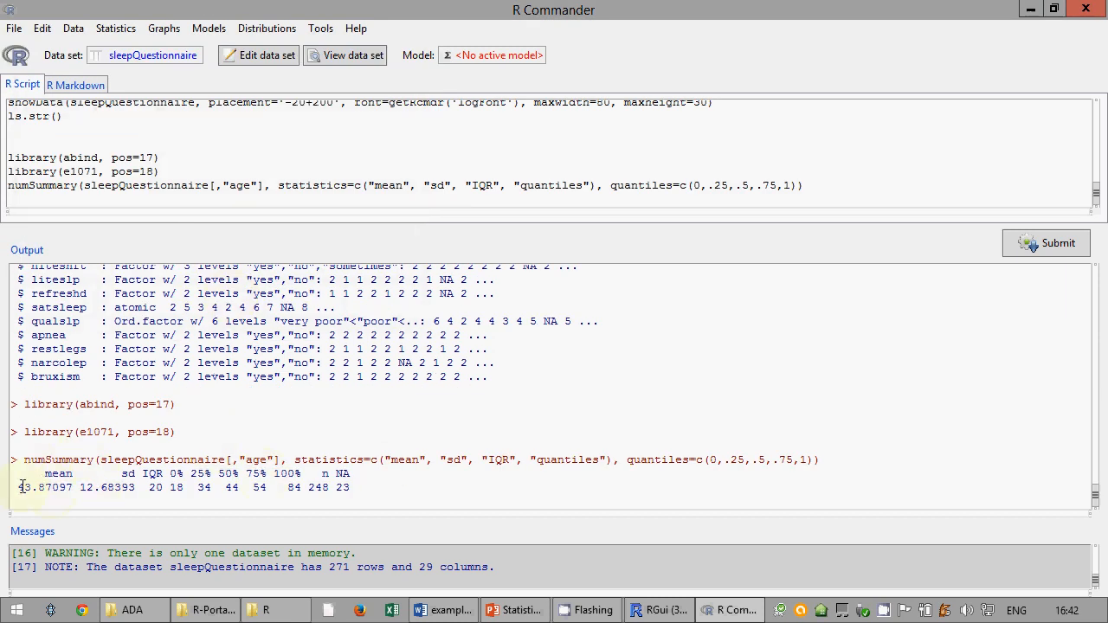
pyautogui.moveTo(19, 488); pyautogui.dragTo(74, 487)
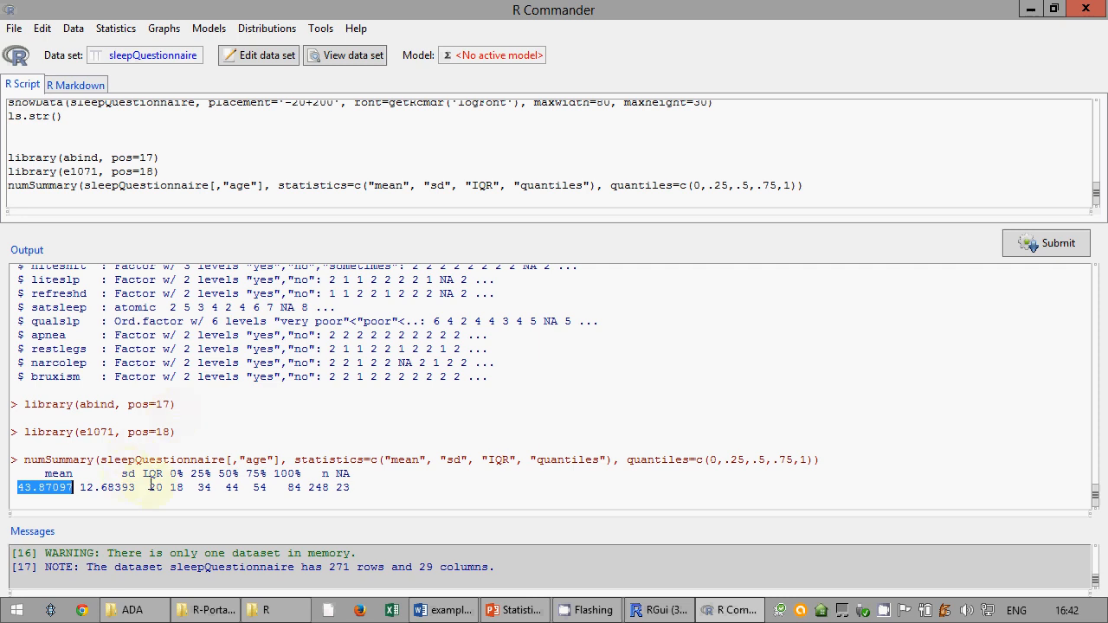
pyautogui.moveTo(136, 488); pyautogui.dragTo(83, 492)
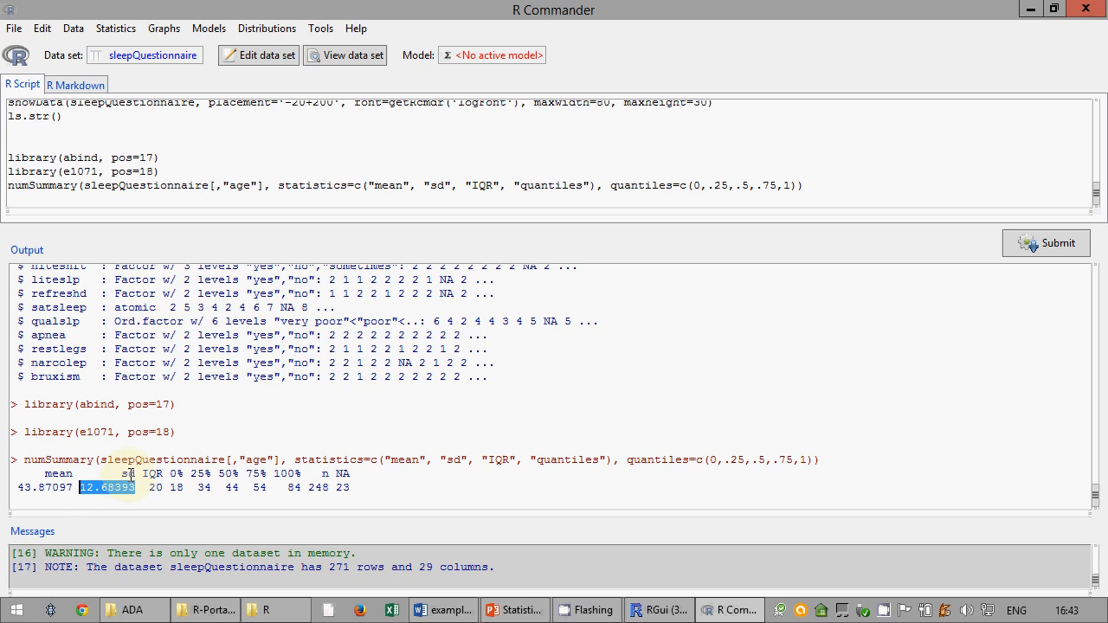
# Switch to Firefox and open the advanceddataanalysis/index_new.html course page on the lecturer's website
pyautogui.click(361, 611)
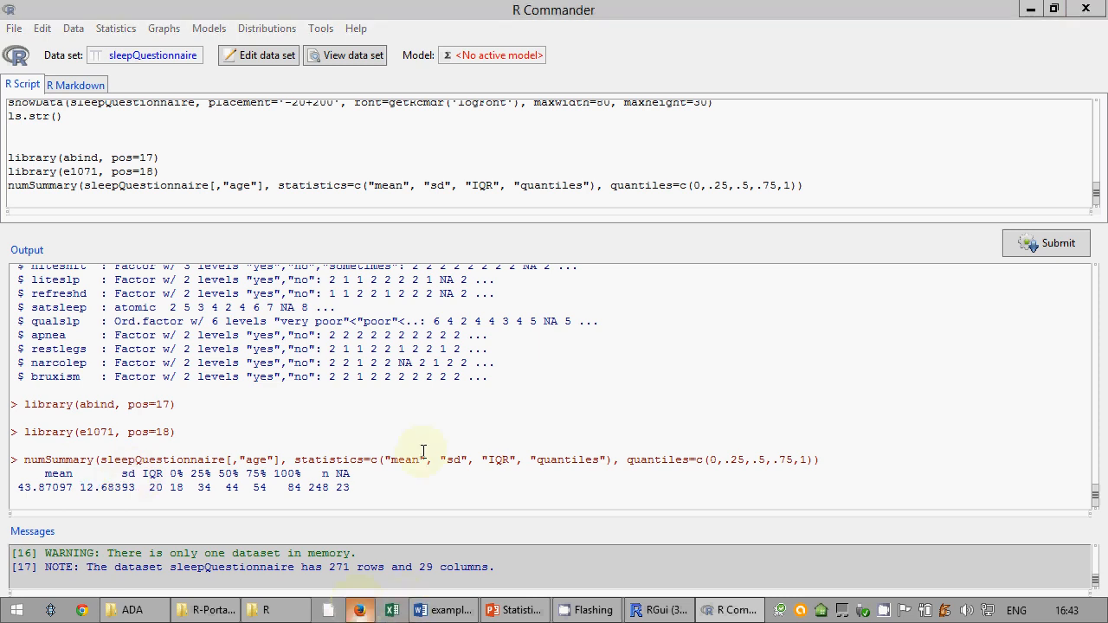
pyautogui.click(245, 45)
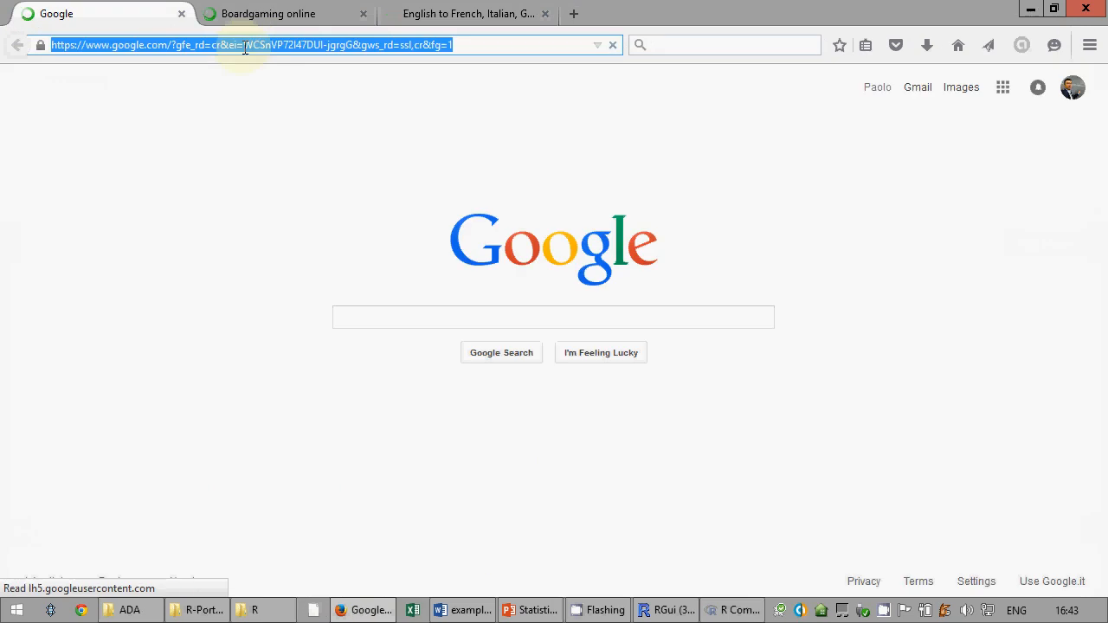
pyautogui.write('www.paolocoletti.it/')
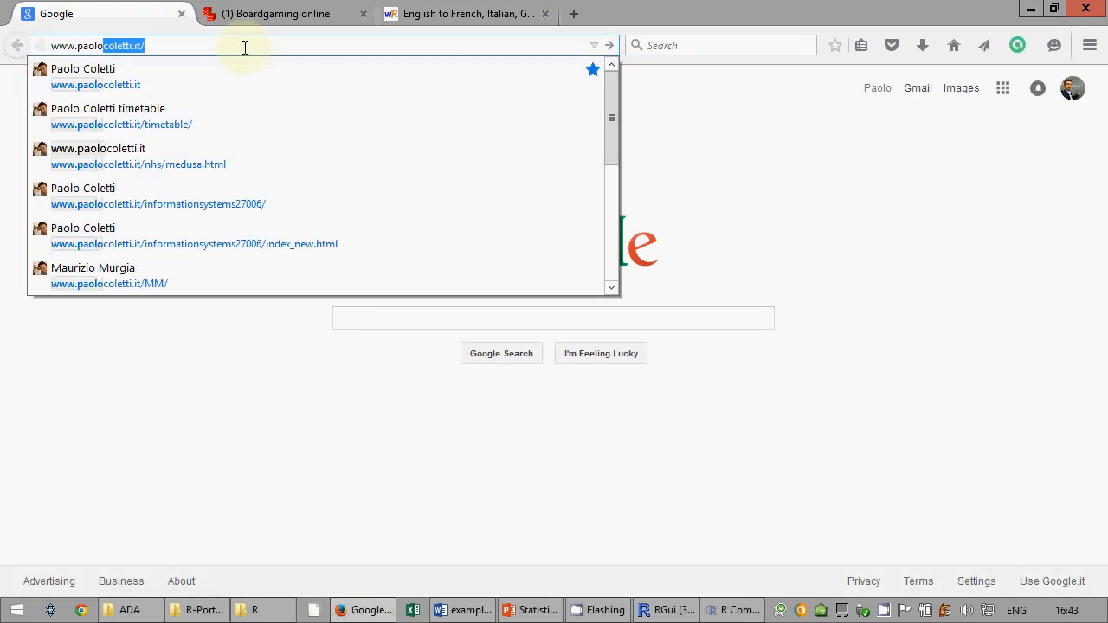
pyautogui.press('Right')
pyautogui.write('adva')
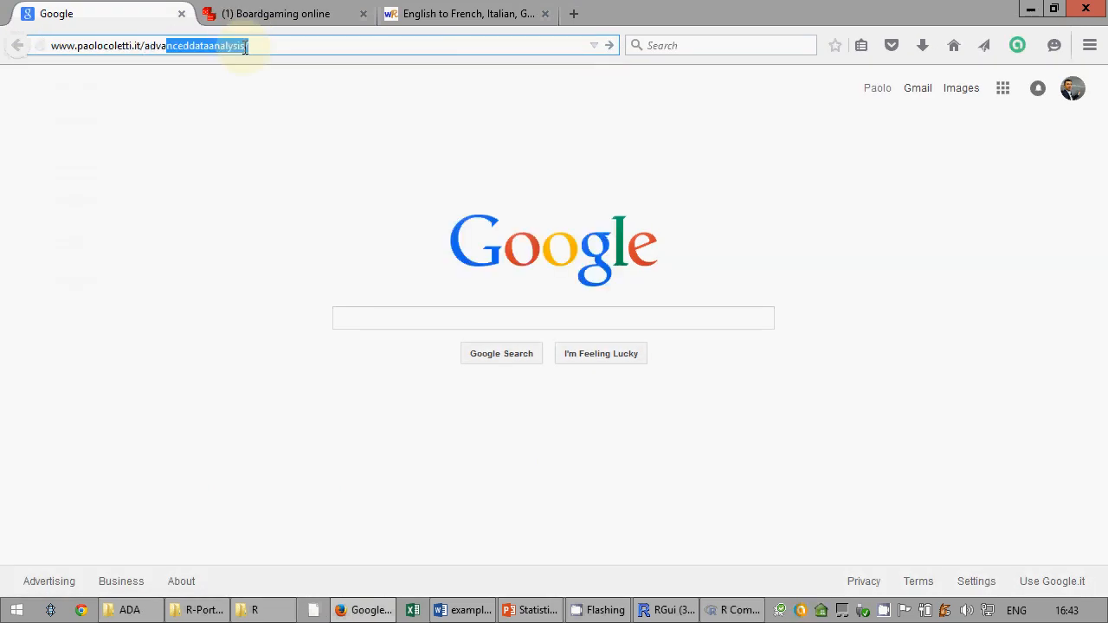
pyautogui.press('Right')
pyautogui.press('Down')
pyautogui.press('Return')
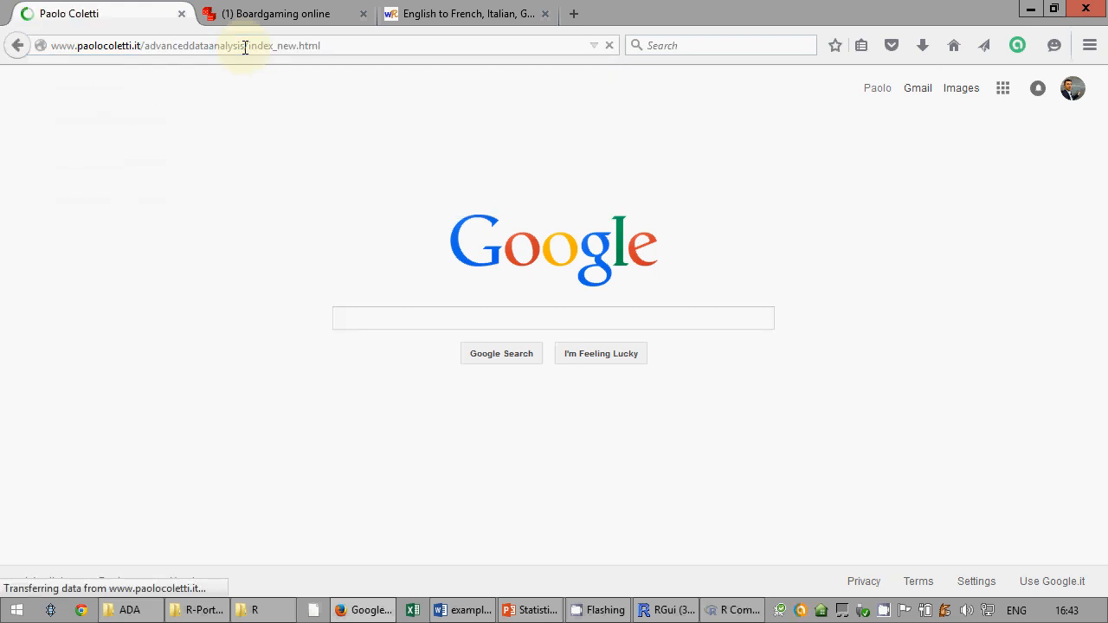
# Look through the Advanced Data Analysis course page's prerequisites, content, organization and study sections, and reload the page
pyautogui.scroll(-8, 461, 378)
pyautogui.scroll(-1, 461, 371)
pyautogui.scroll(4, 460, 370)
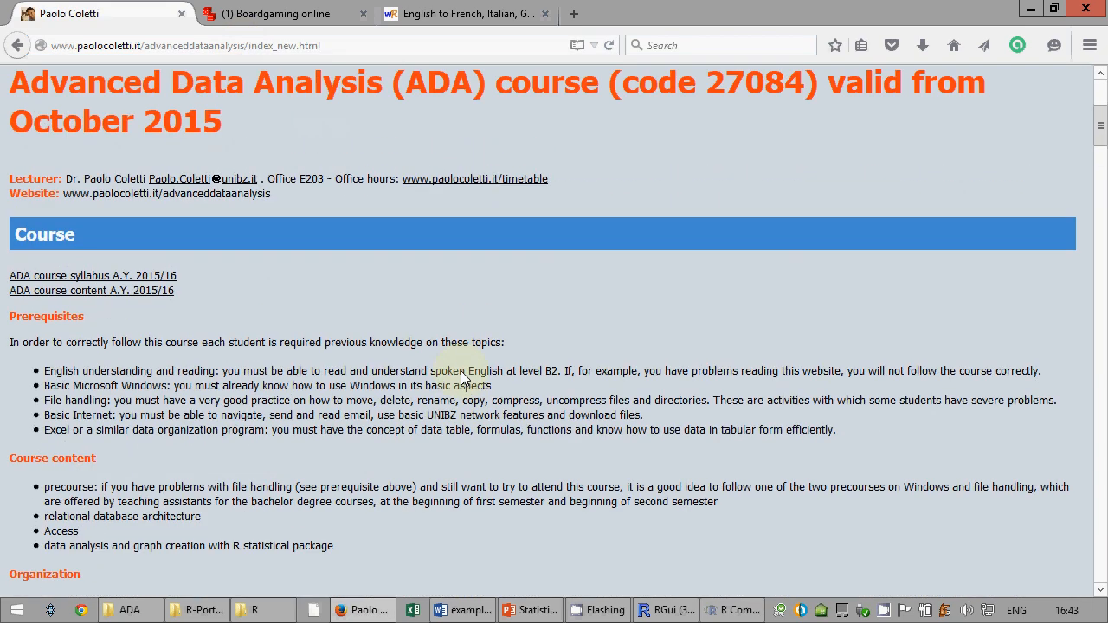
pyautogui.scroll(-4, 461, 371)
pyautogui.scroll(4, 696, 355)
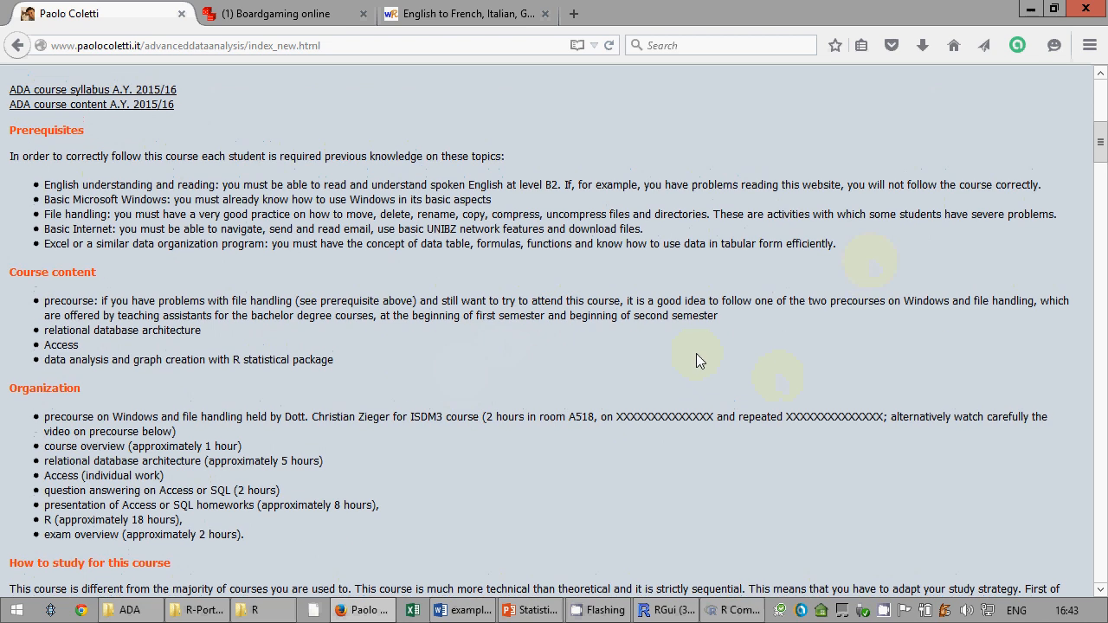
pyautogui.scroll(-9, 684, 363)
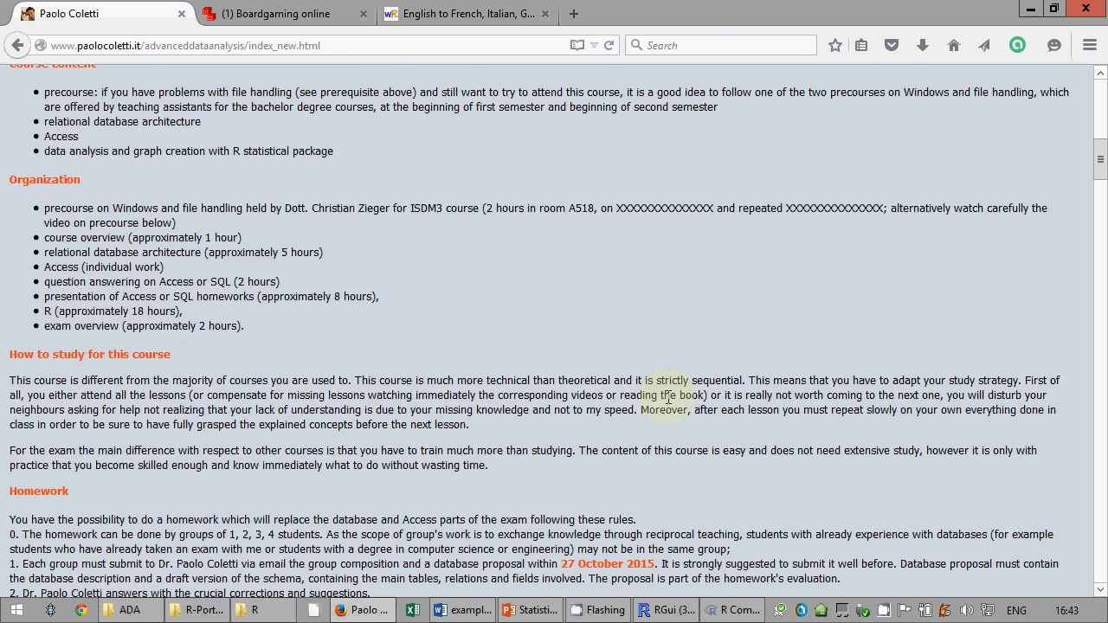
pyautogui.scroll(5, 663, 476)
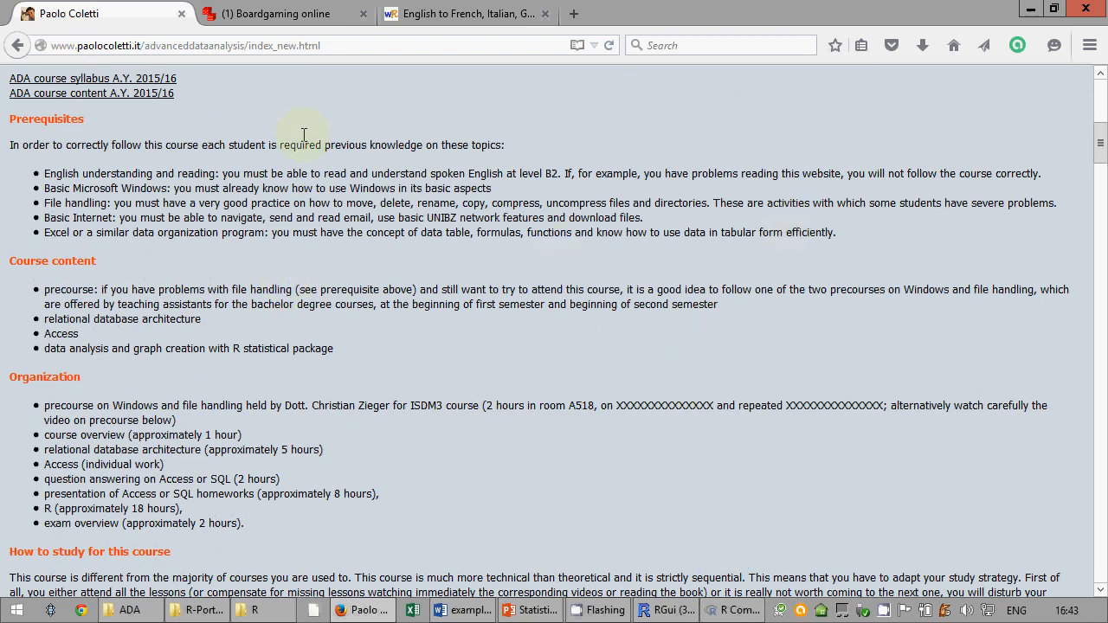
pyautogui.click(610, 46)
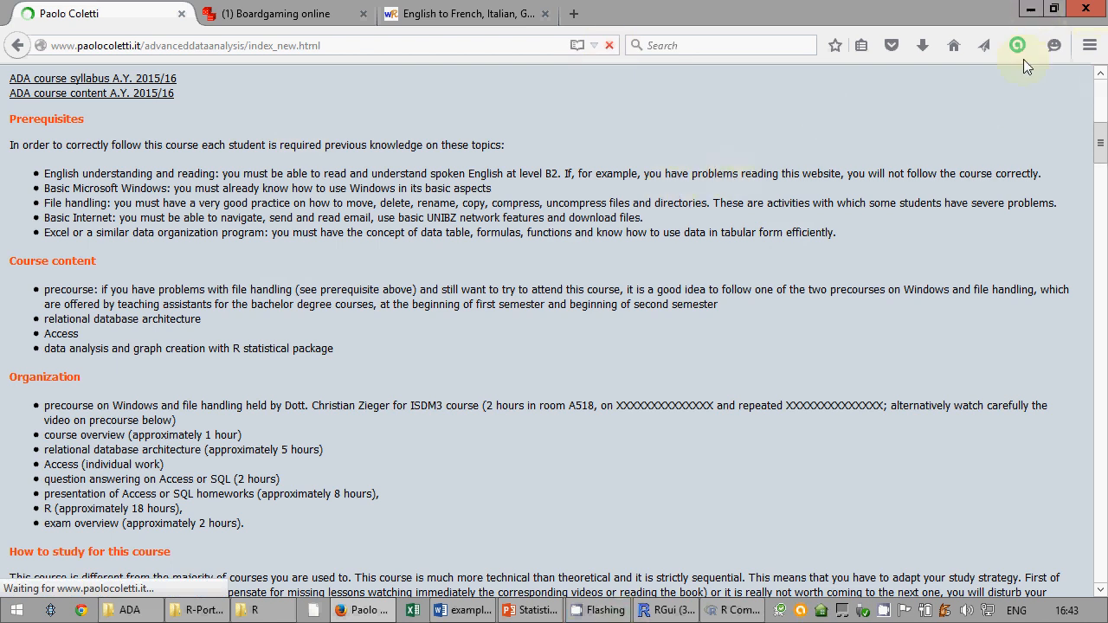
# Return to R Commander and examine the standard deviation and the 0% to 100% quantiles in the age summary
pyautogui.click(722, 613)
pyautogui.doubleClick(107, 487)
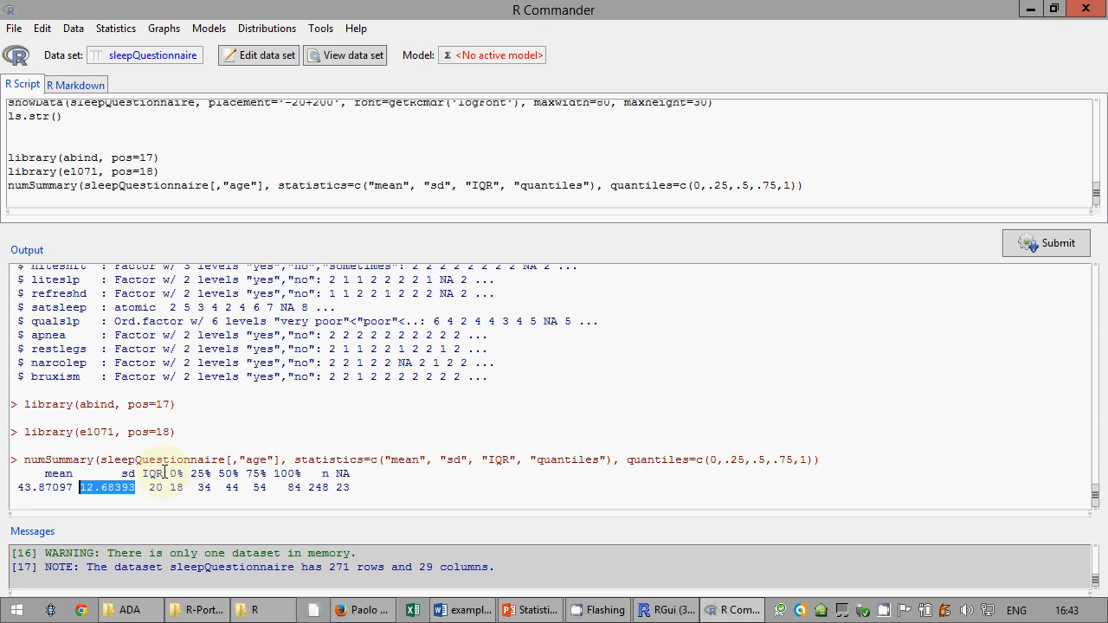
pyautogui.moveTo(171, 476); pyautogui.dragTo(301, 476)
pyautogui.moveTo(171, 487); pyautogui.dragTo(185, 488)
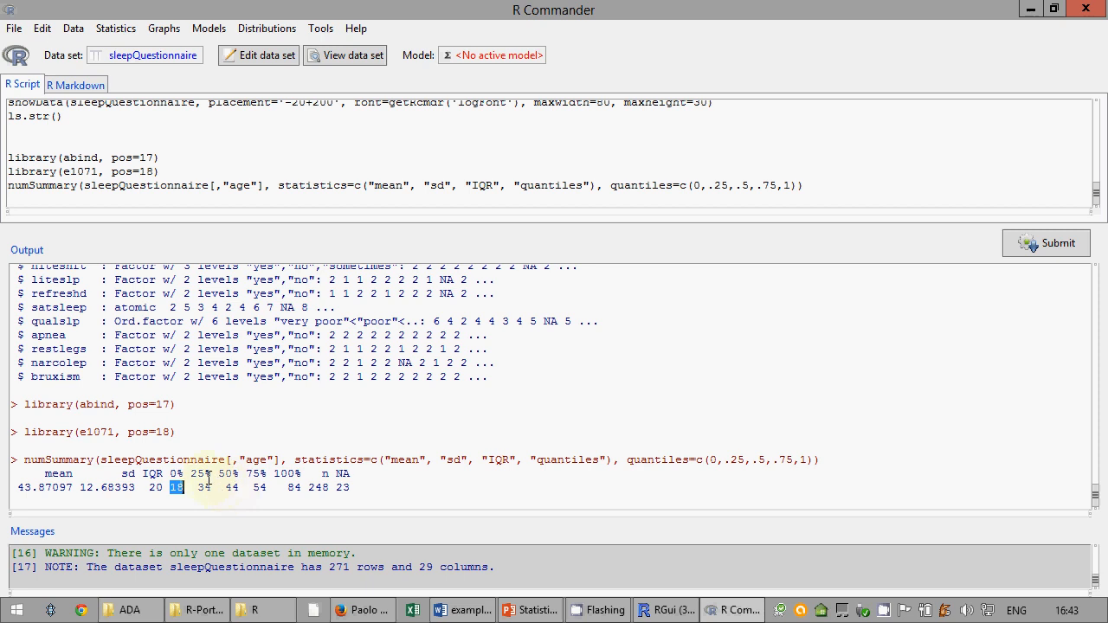
pyautogui.click(205, 476)
pyautogui.moveTo(204, 476)
pyautogui.mouseDown()
pyautogui.moveTo(171, 474)
pyautogui.moveTo(213, 473)
pyautogui.mouseUp()
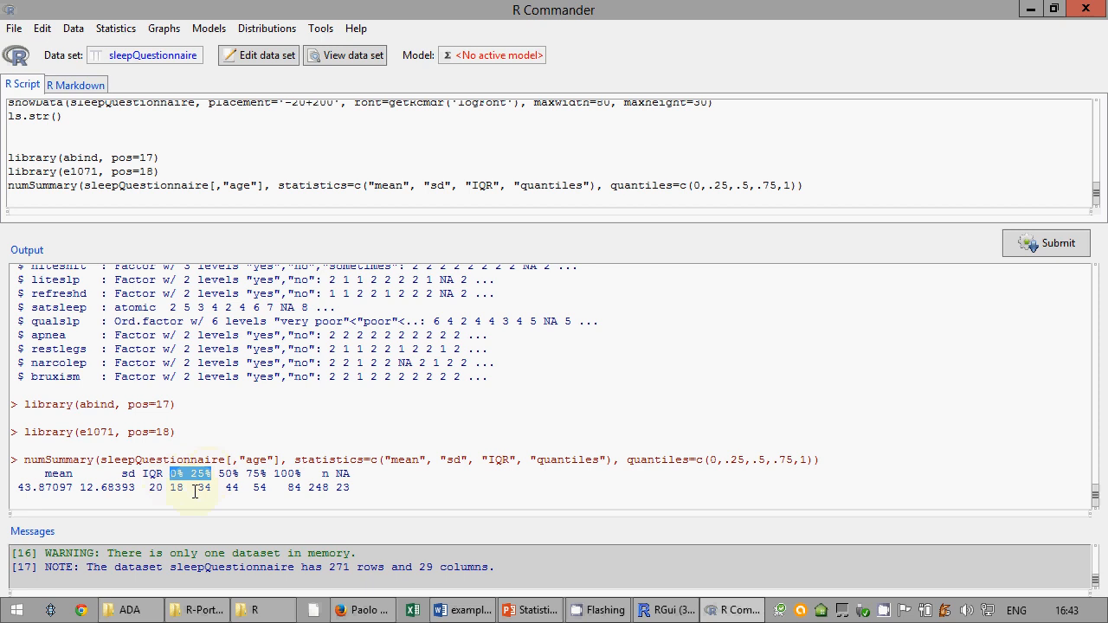
pyautogui.moveTo(246, 475); pyautogui.dragTo(302, 475)
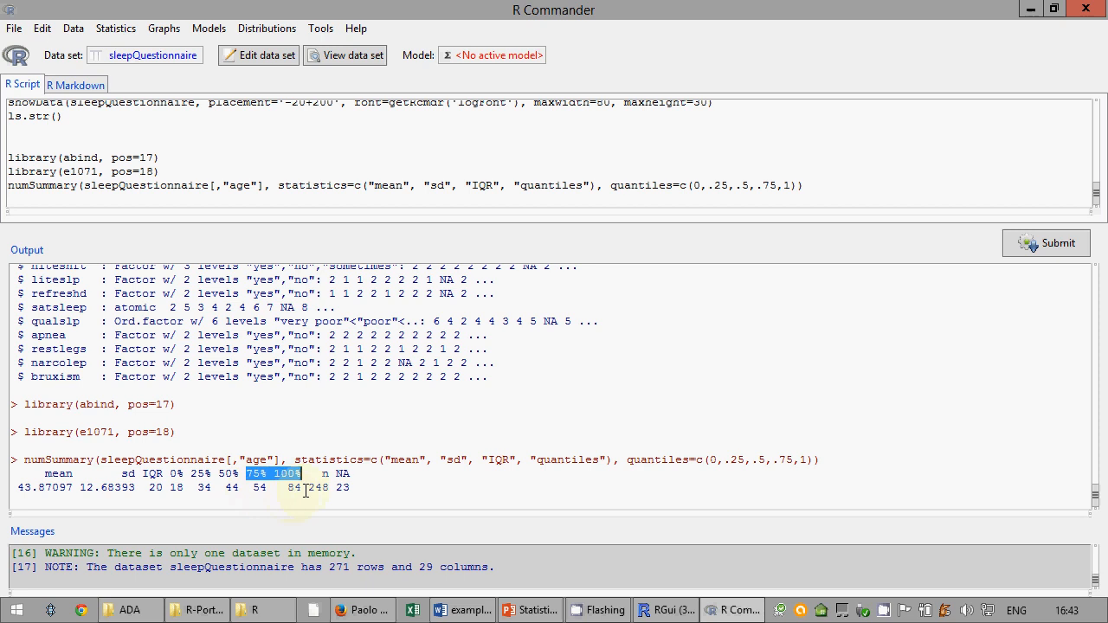
# Examine the maximum, median, sample size and missing-value count in the age summary, and briefly view the sleepQuestionnaire data table
pyautogui.doubleClick(292, 489)
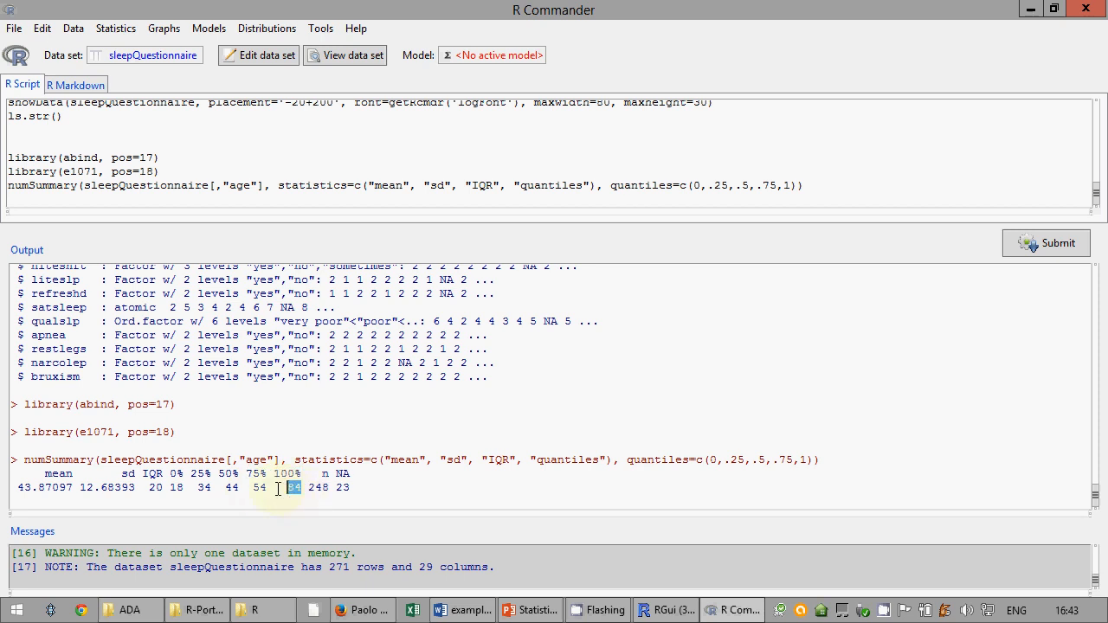
pyautogui.doubleClick(232, 488)
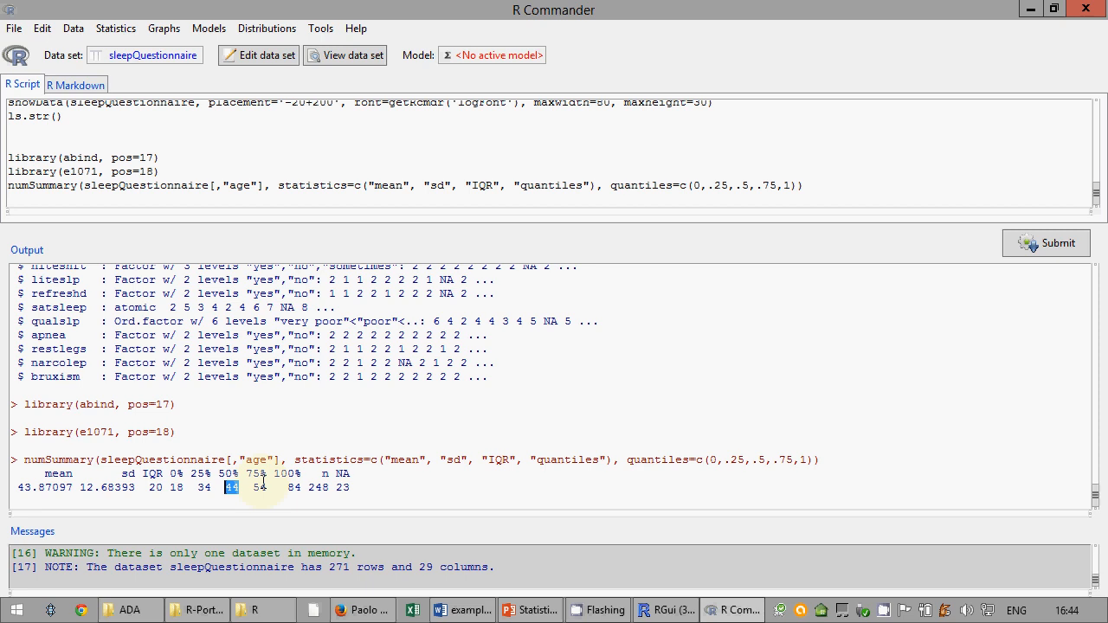
pyautogui.moveTo(308, 489); pyautogui.dragTo(349, 489)
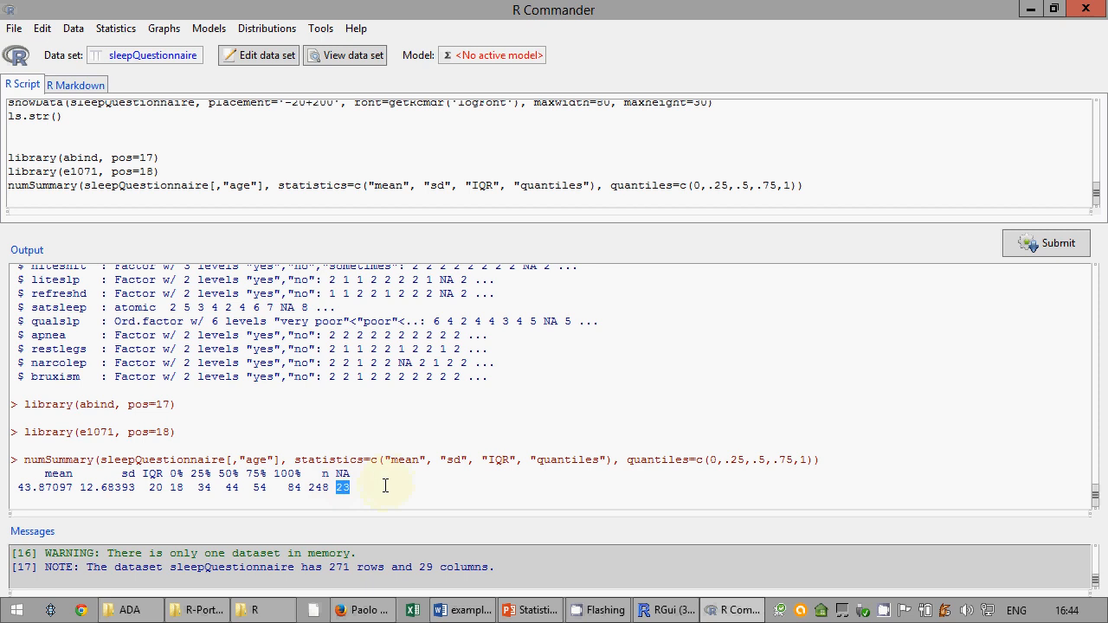
pyautogui.click(385, 487)
pyautogui.click(346, 55)
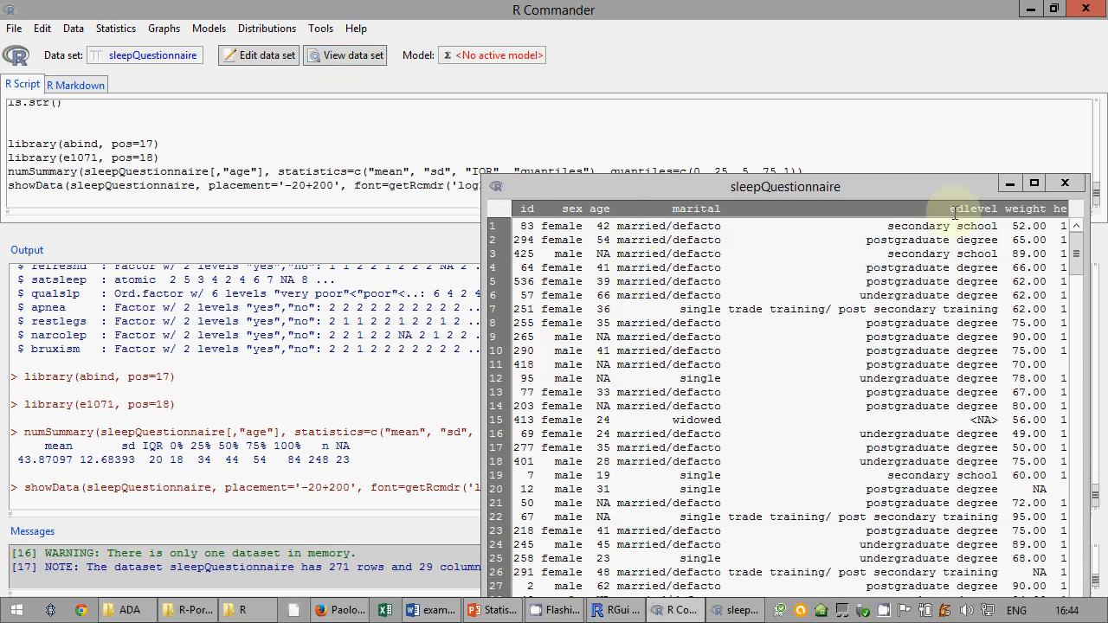
pyautogui.click(1067, 185)
# Switch to Firefox, close its window and return to R Commander
pyautogui.click(348, 610)
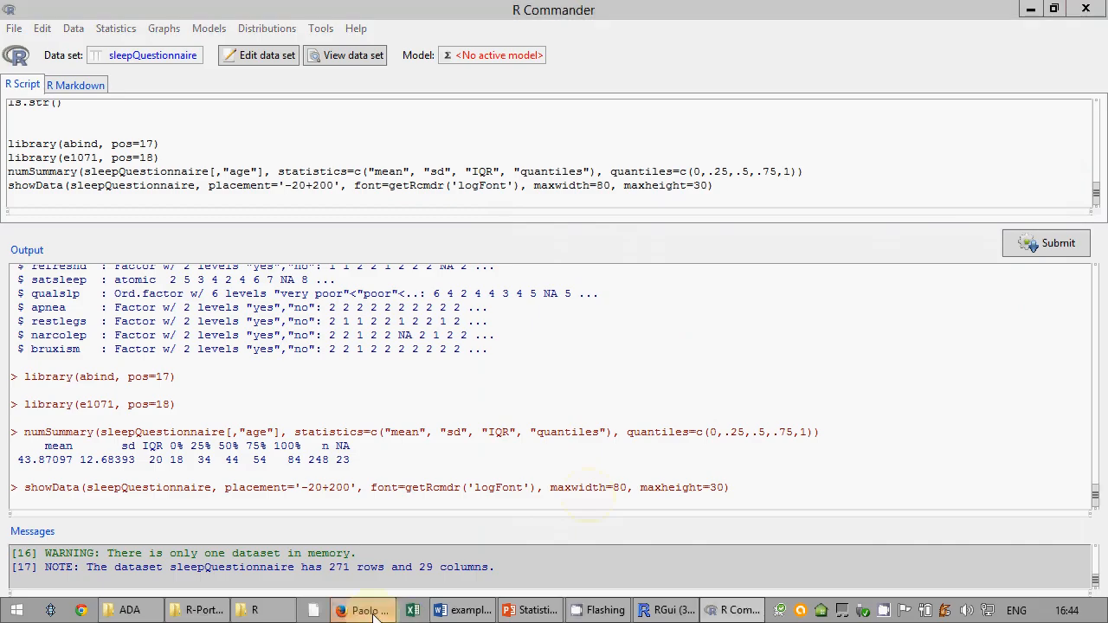
pyautogui.click(1093, 7)
pyautogui.click(360, 408)
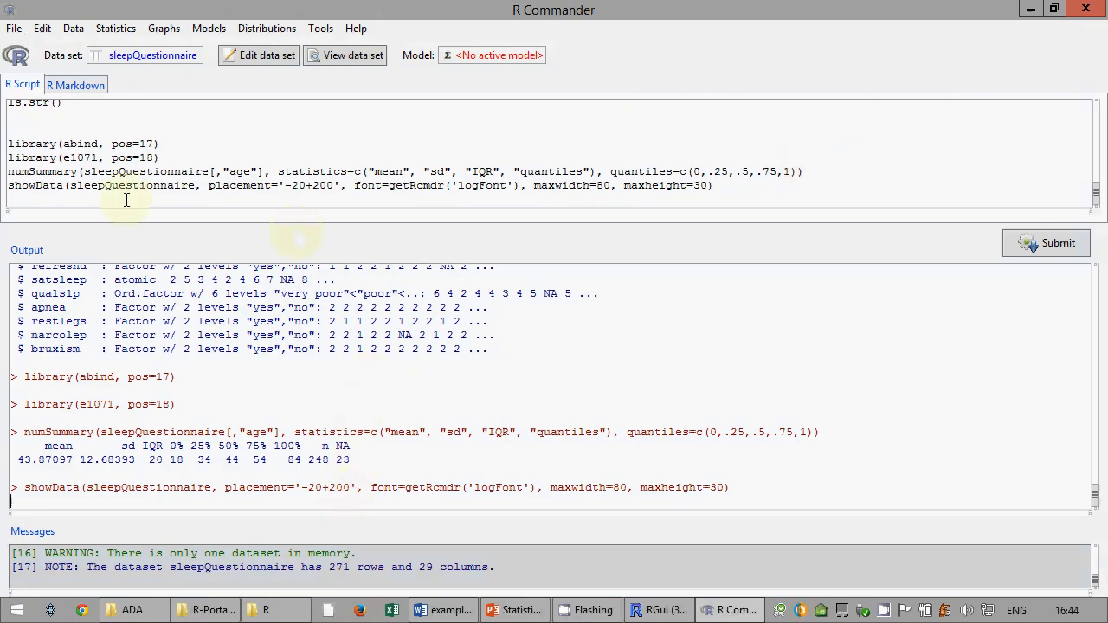
# Compute the mean, standard deviation, interquartile range and quantiles 0, .25, .5, .75, 1 for the variable smokenum
pyautogui.click(115, 27)
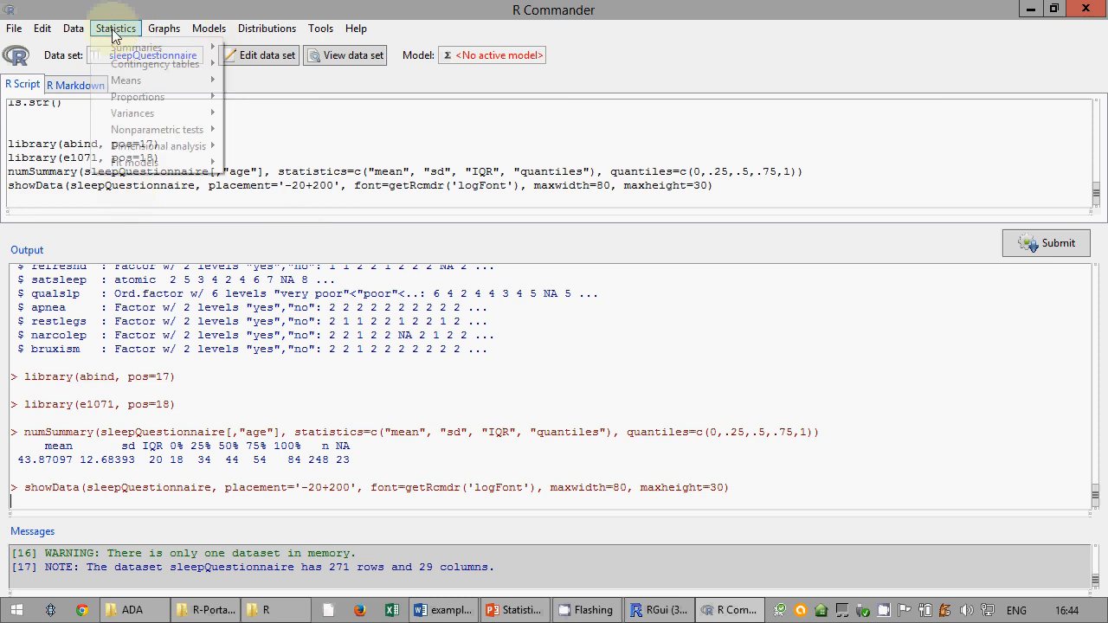
pyautogui.moveTo(139, 48)
pyautogui.click(433, 64)
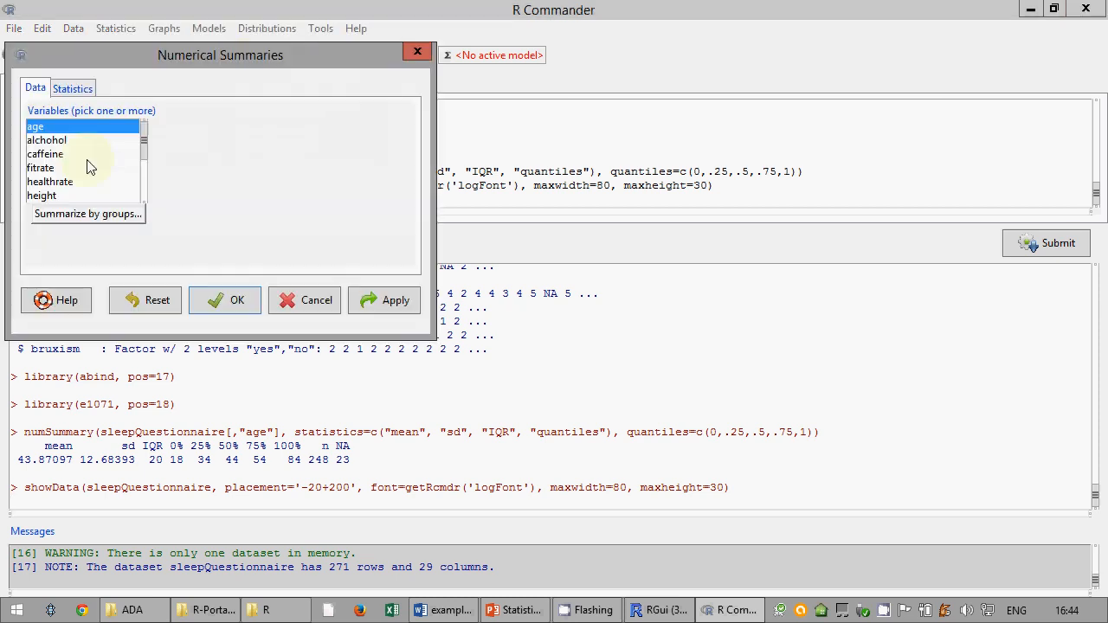
pyautogui.click(57, 142)
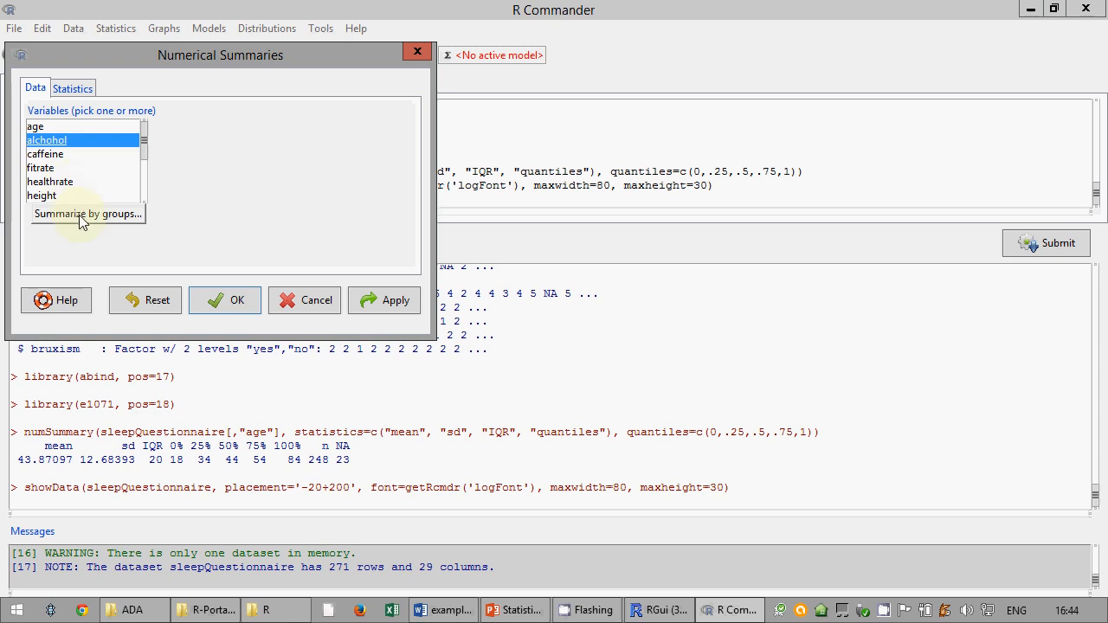
pyautogui.scroll(-2, 142, 200)
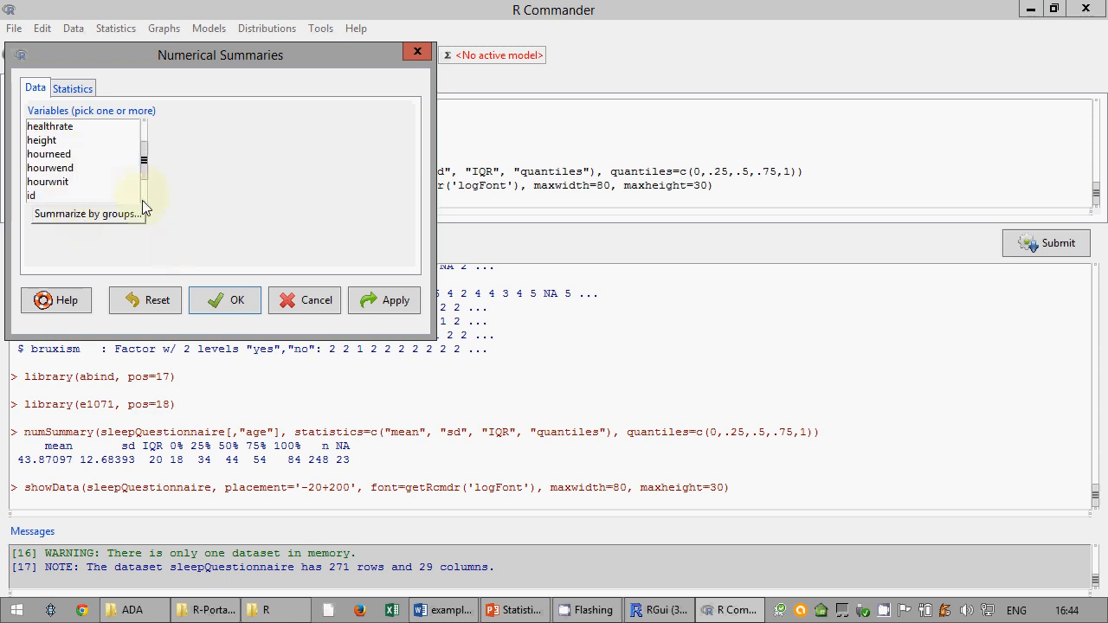
pyautogui.click(78, 168)
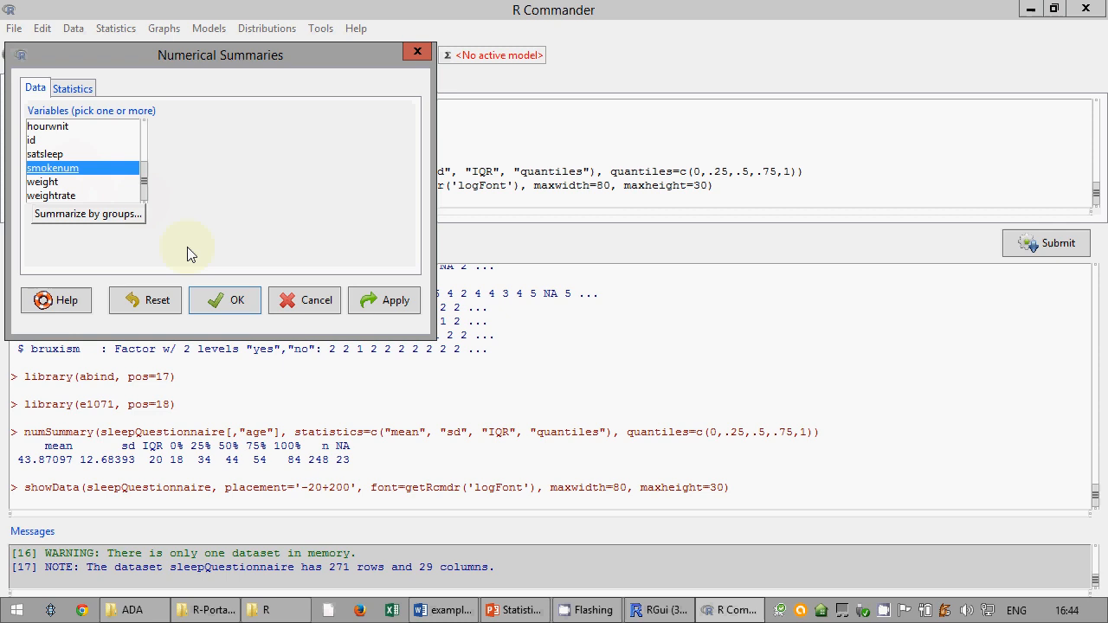
pyautogui.click(236, 301)
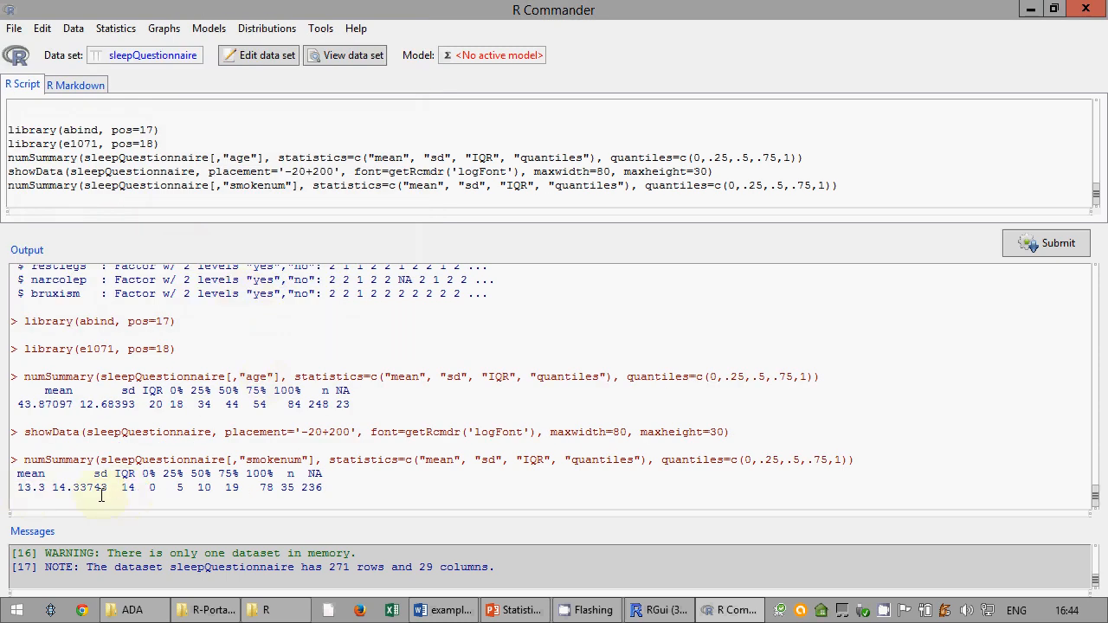
# Examine the mean, the quantiles, the number of valid cases and the missing-value count in the smokenum summary
pyautogui.moveTo(47, 489); pyautogui.dragTo(17, 490)
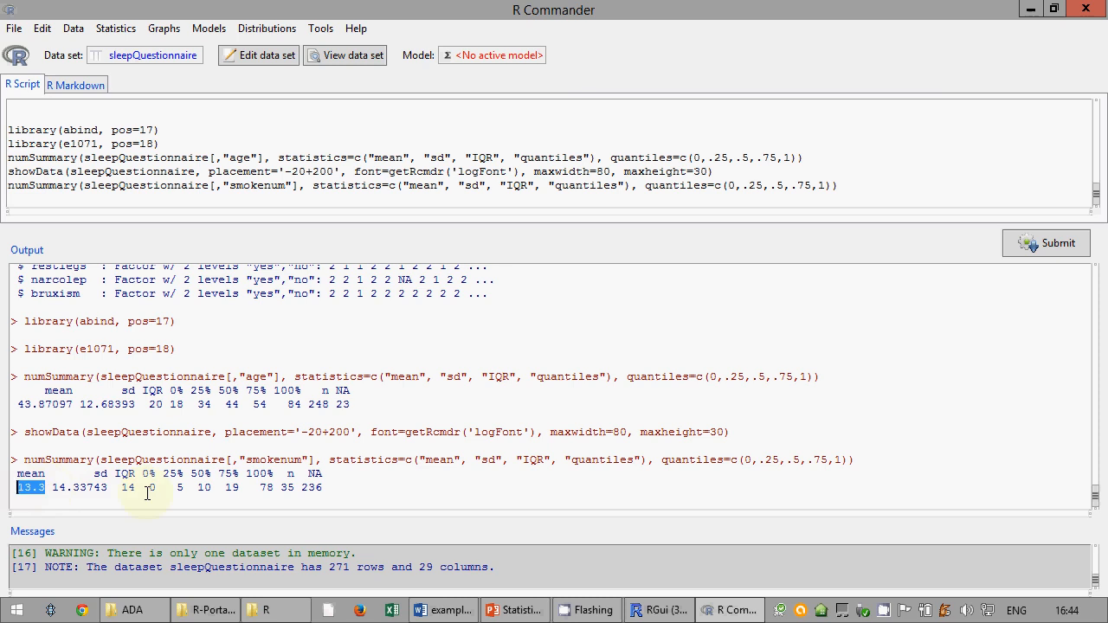
pyautogui.moveTo(149, 489); pyautogui.dragTo(183, 490)
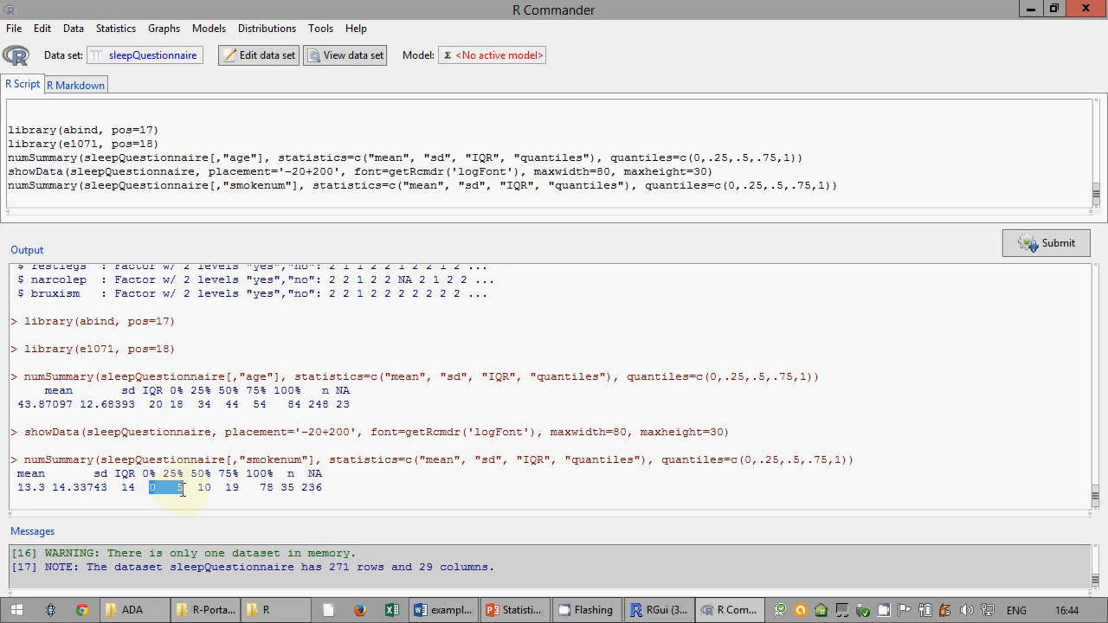
pyautogui.moveTo(223, 489); pyautogui.dragTo(276, 489)
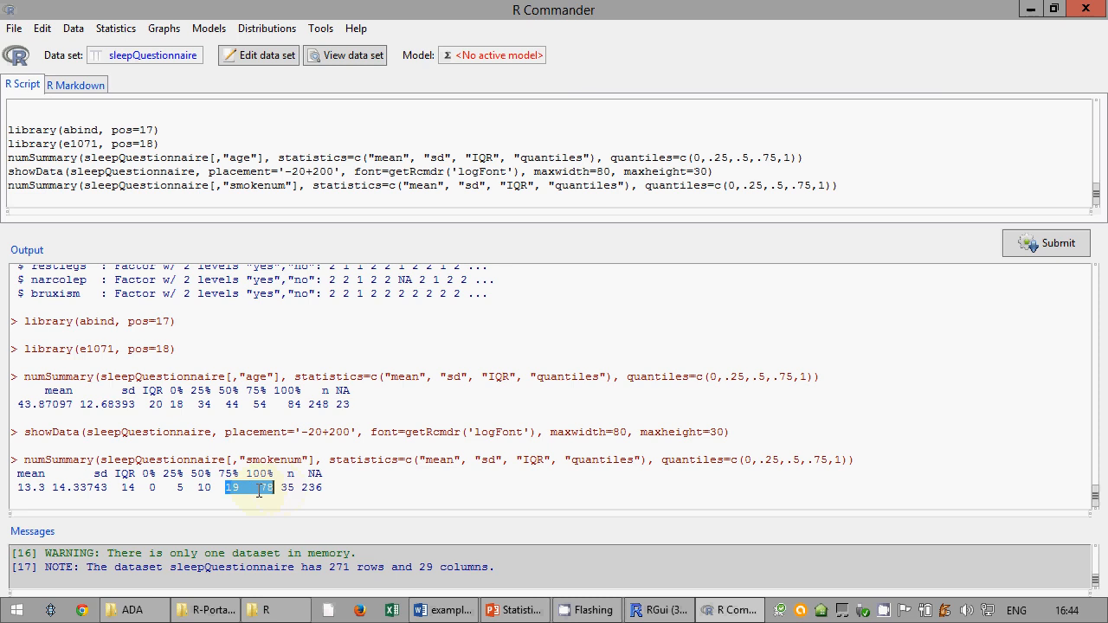
pyautogui.doubleClick(288, 490)
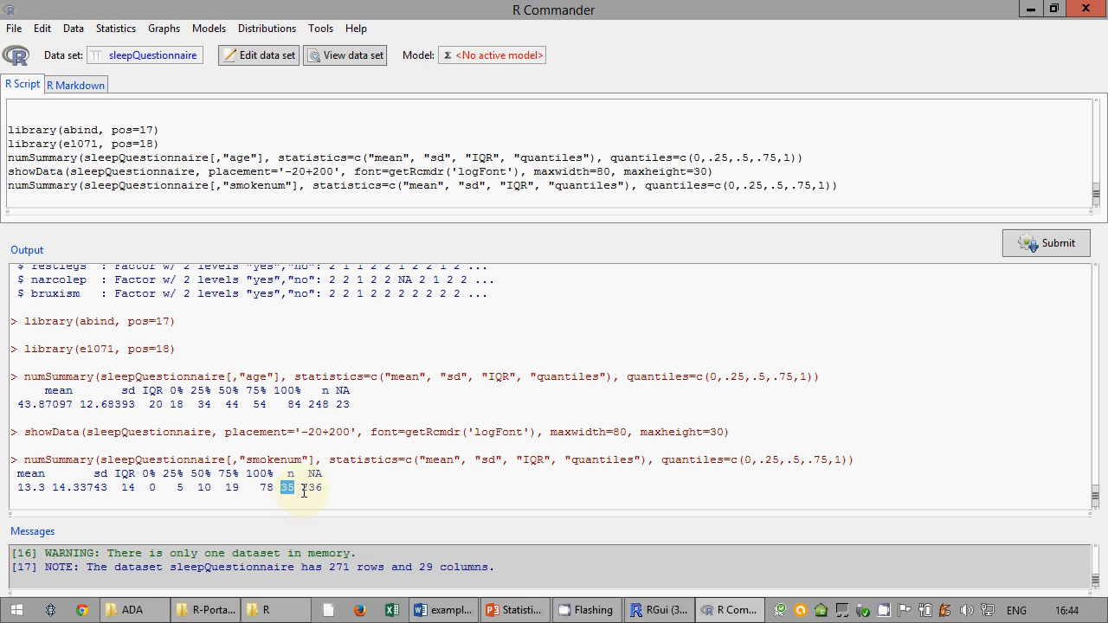
pyautogui.doubleClick(306, 489)
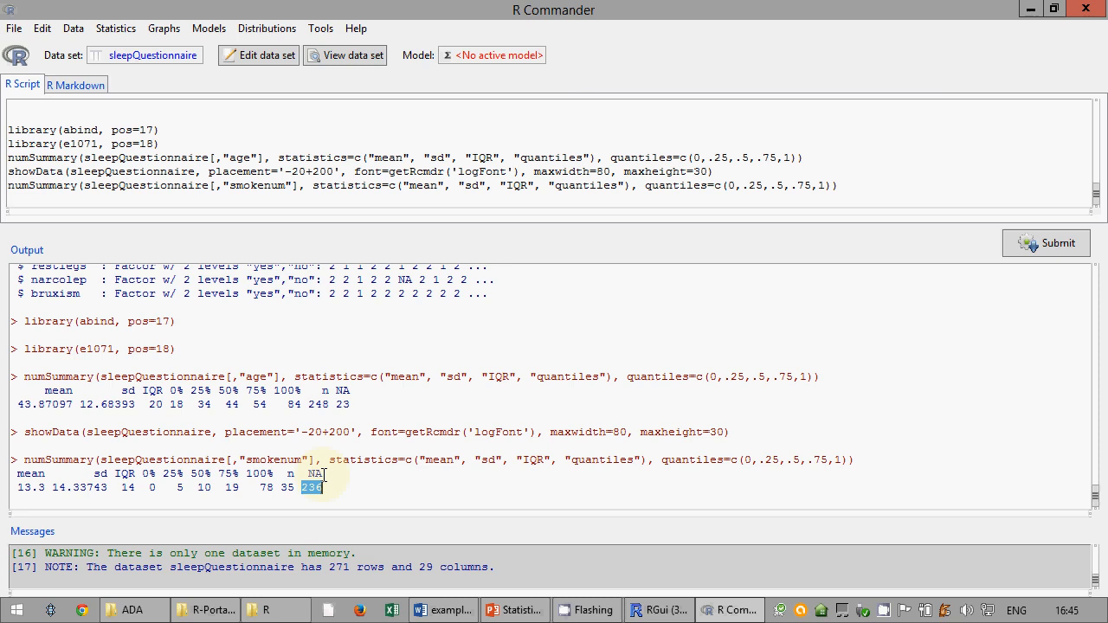
# View the sleepQuestionnaire data set and compare the smoke and smokenum entries in row 2
pyautogui.click(345, 55)
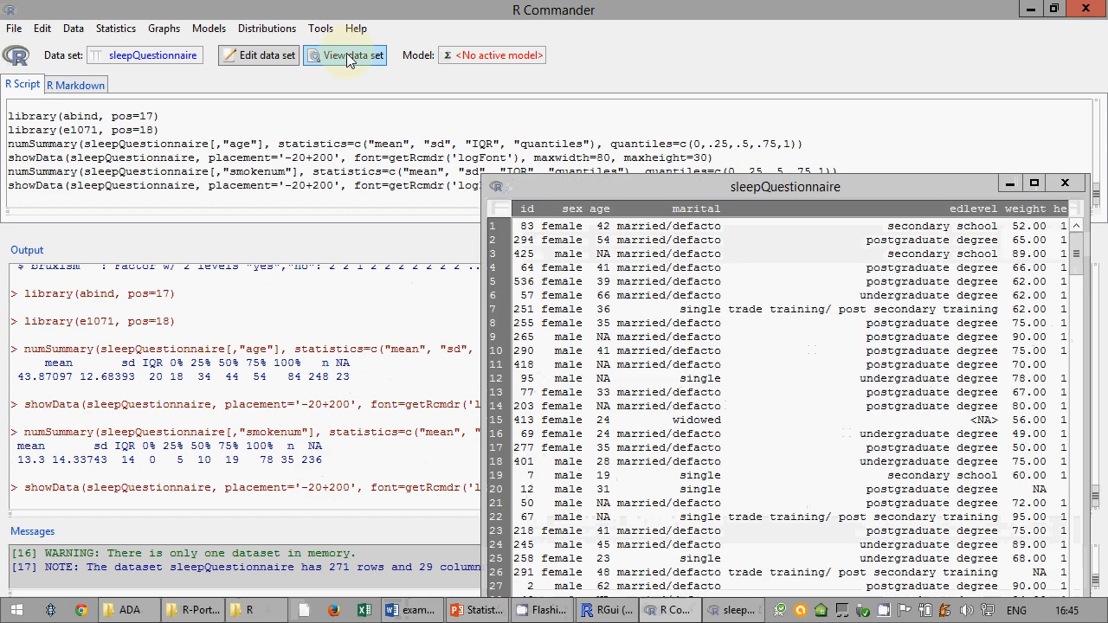
pyautogui.moveTo(699, 190); pyautogui.dragTo(427, 85)
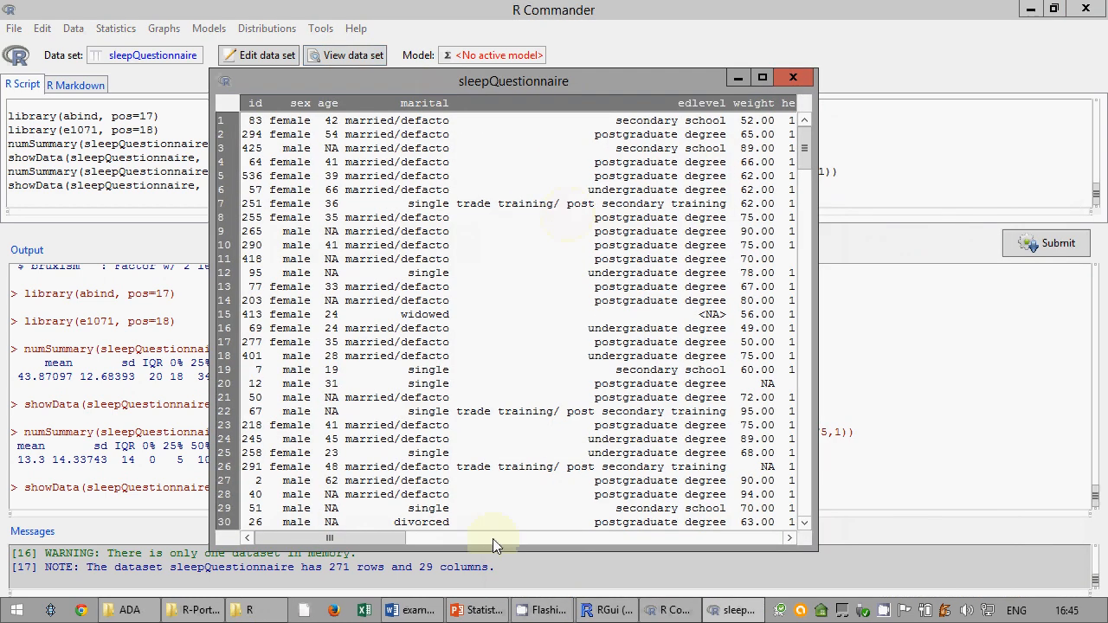
pyautogui.moveTo(378, 542); pyautogui.dragTo(533, 557)
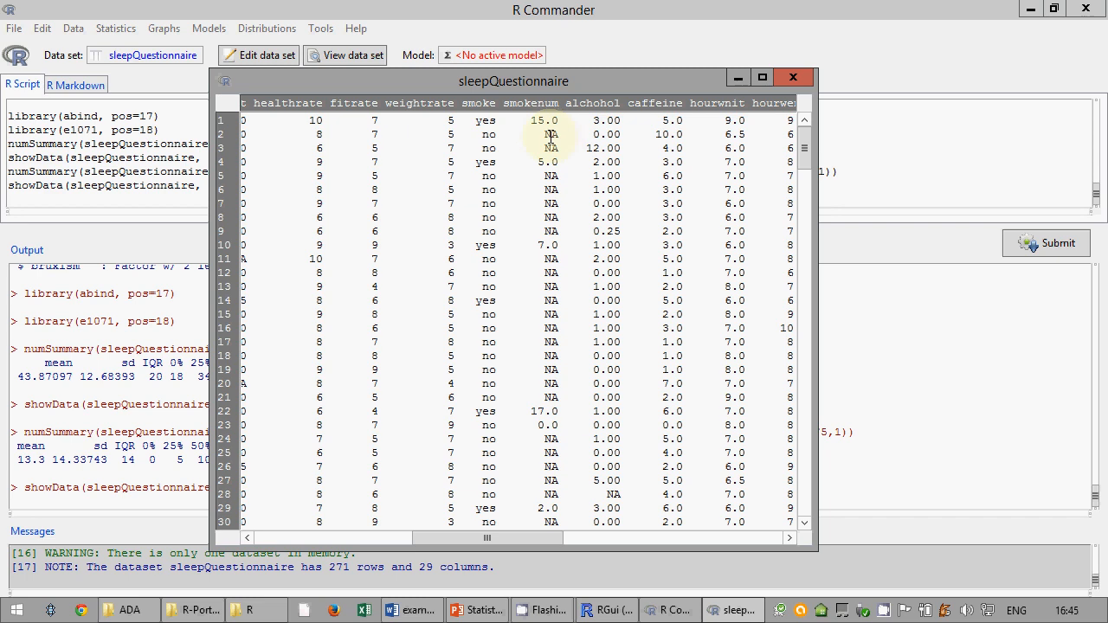
pyautogui.doubleClick(497, 136)
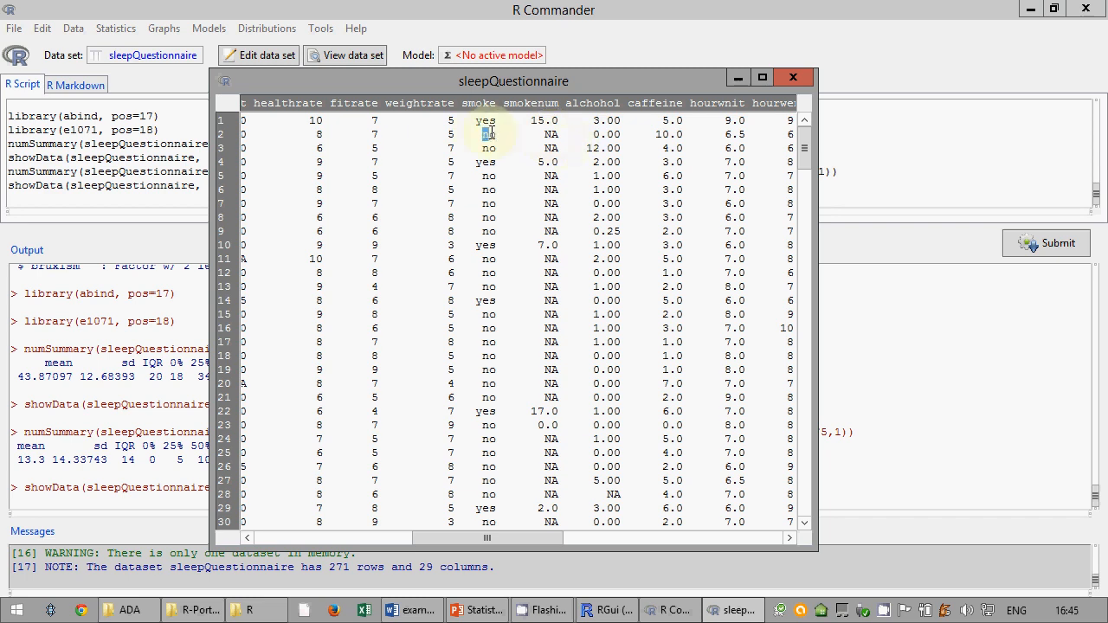
pyautogui.doubleClick(549, 135)
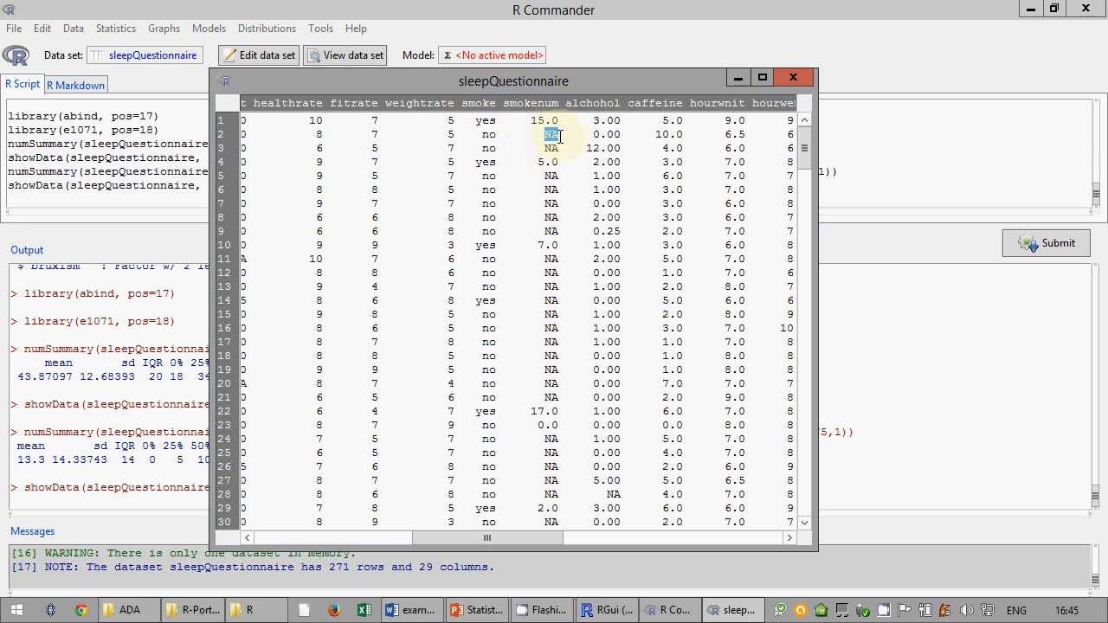
# Look through all rows of the smoke and smokenum columns, inspect rows 23 and 24, and close the data table
pyautogui.scroll(-20, 565, 192)
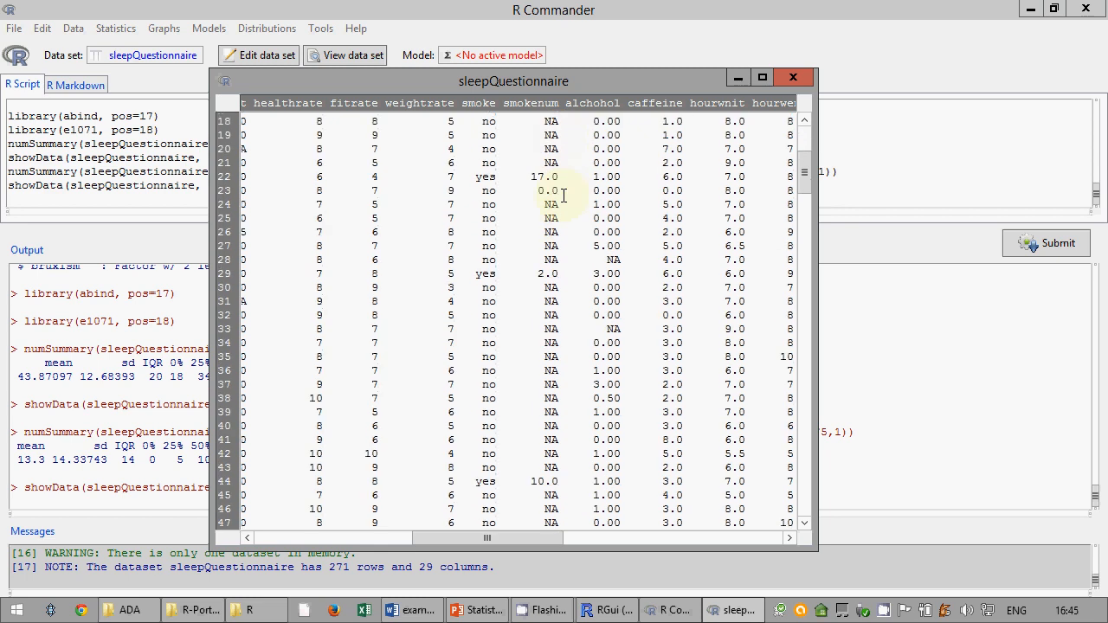
pyautogui.scroll(-20, 563, 199)
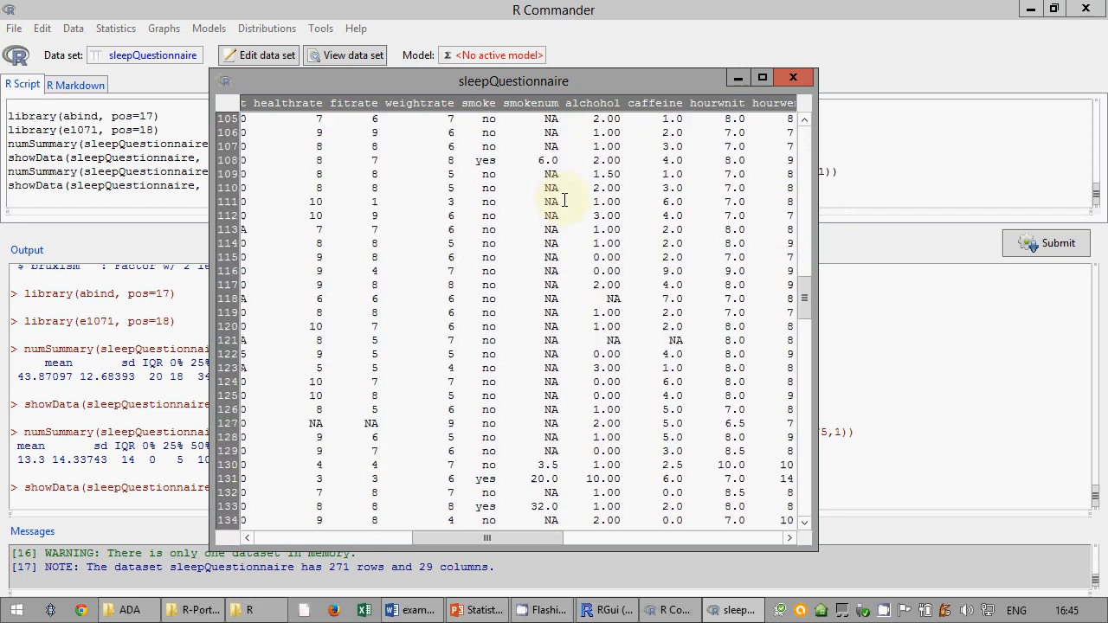
pyautogui.scroll(-20, 564, 200)
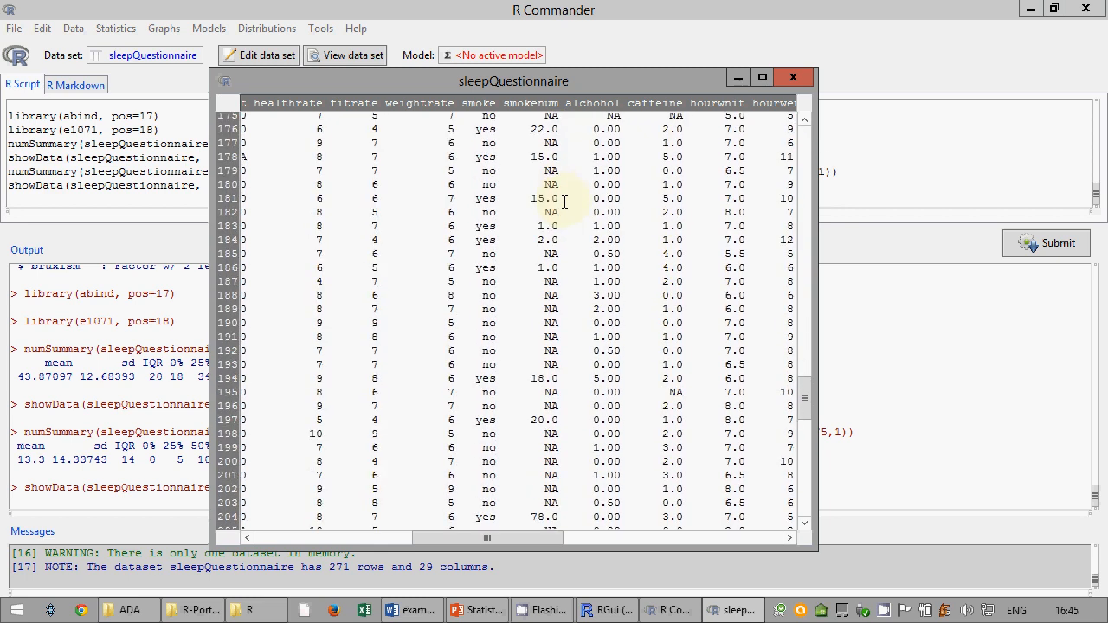
pyautogui.scroll(-4, 564, 201)
pyautogui.scroll(8, 567, 206)
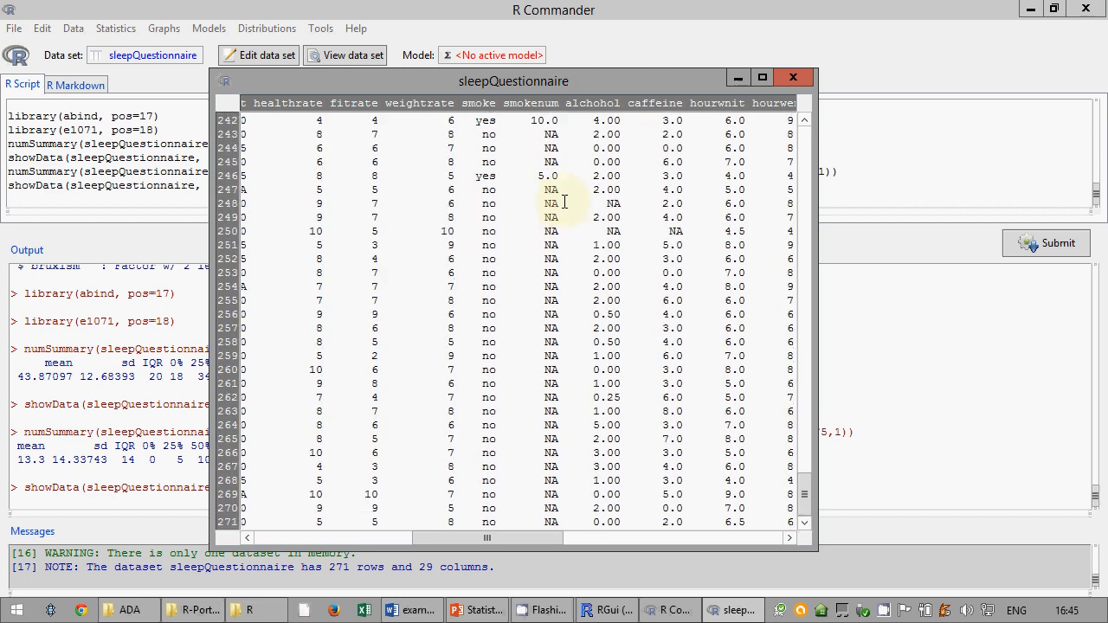
pyautogui.scroll(20, 569, 210)
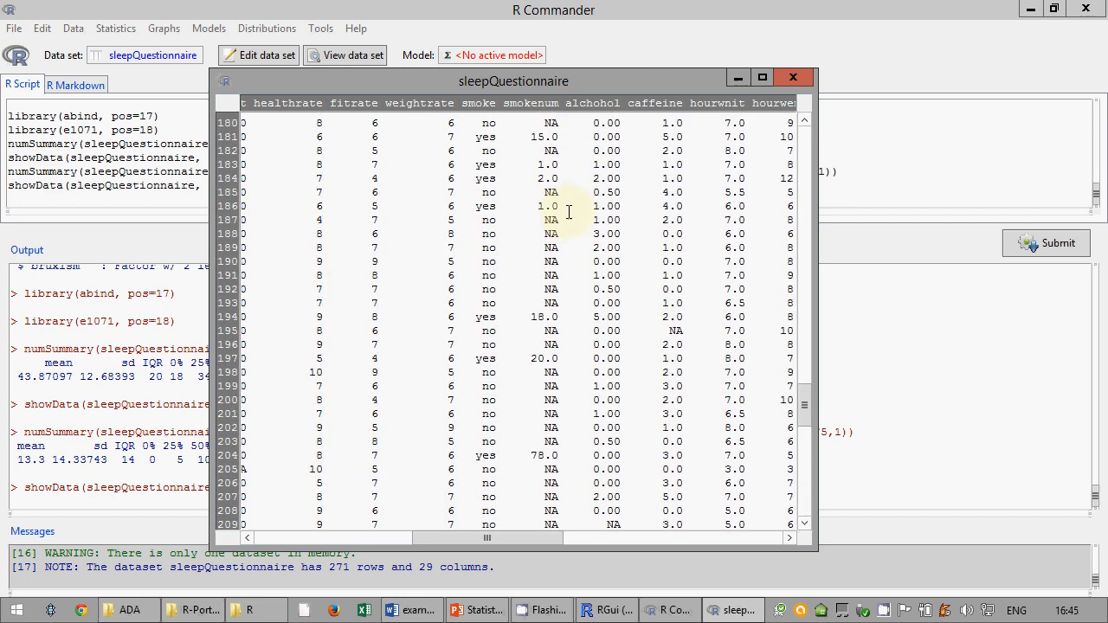
pyautogui.scroll(20, 569, 211)
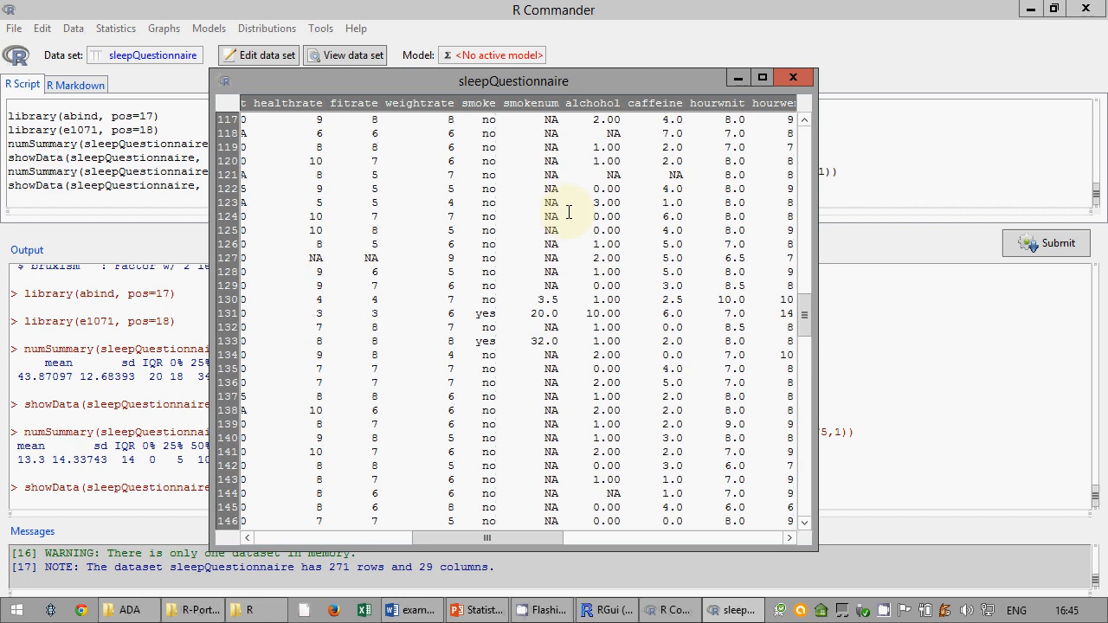
pyautogui.scroll(20, 563, 176)
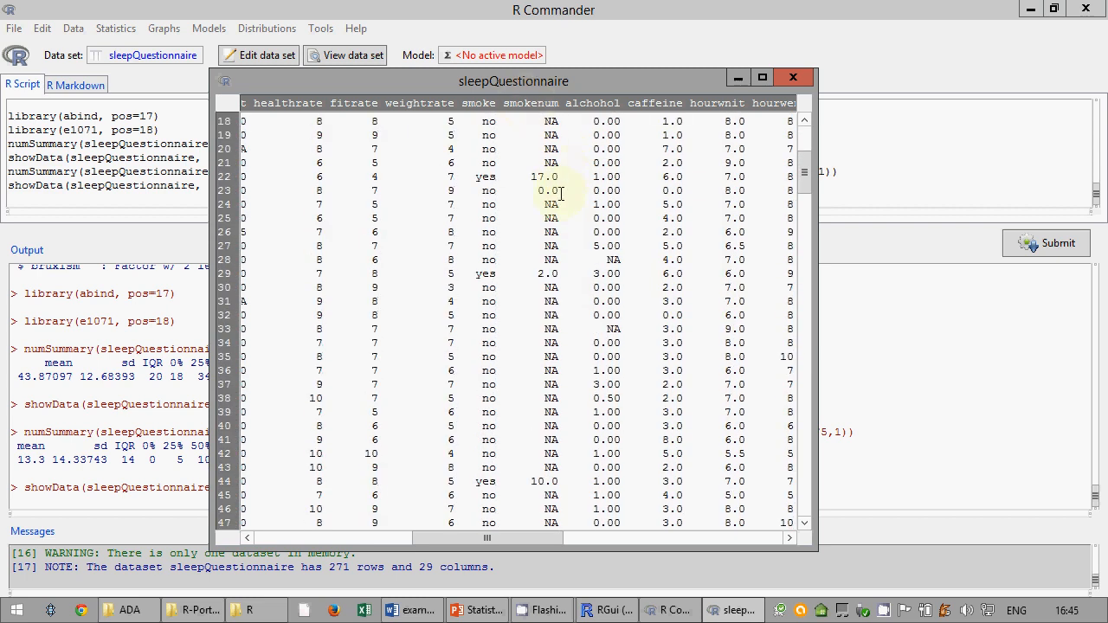
pyautogui.moveTo(554, 191); pyautogui.dragTo(485, 189)
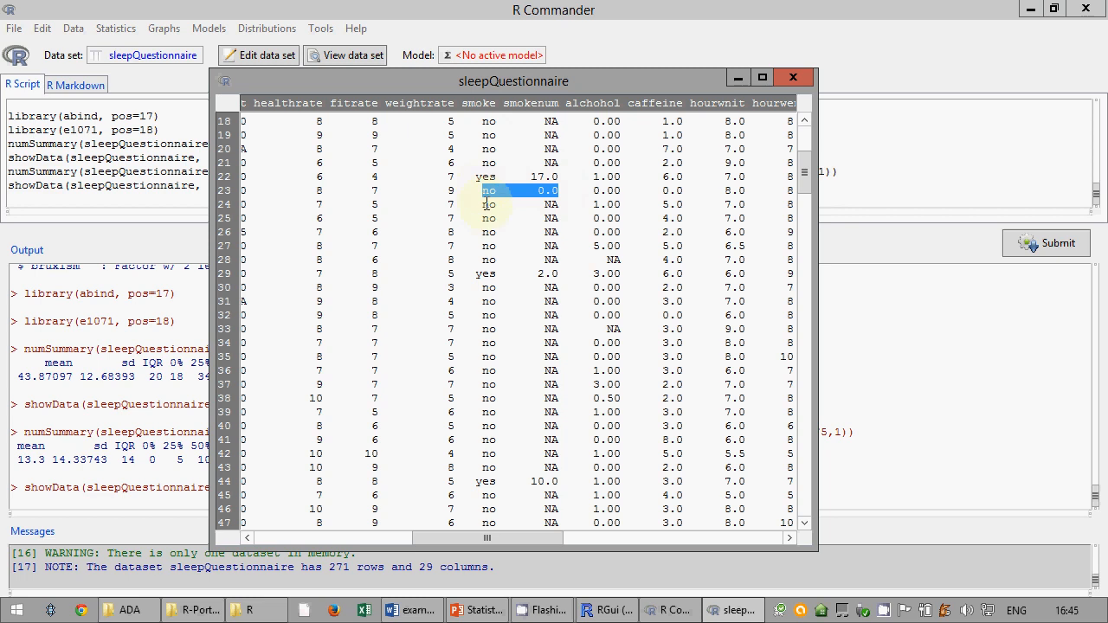
pyautogui.moveTo(538, 190); pyautogui.dragTo(559, 192)
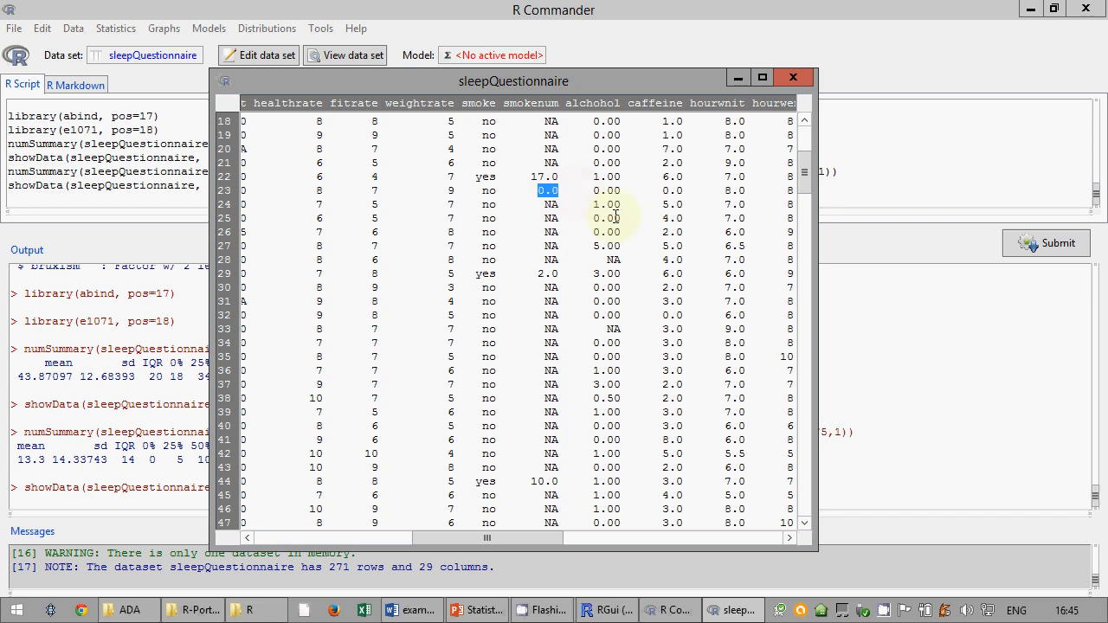
pyautogui.click(551, 205)
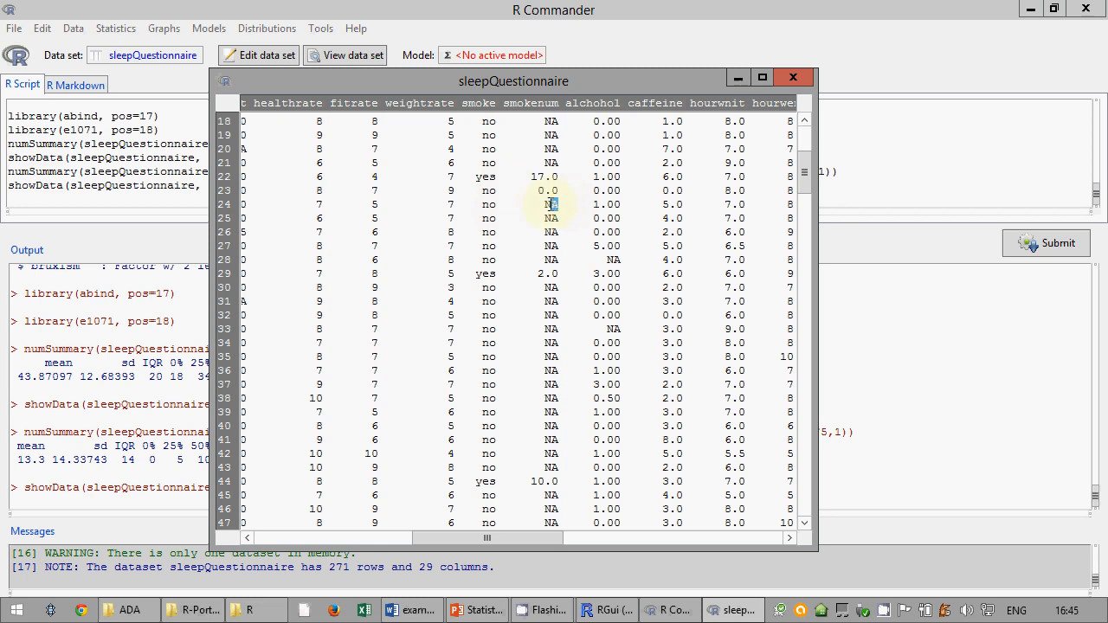
pyautogui.click(794, 75)
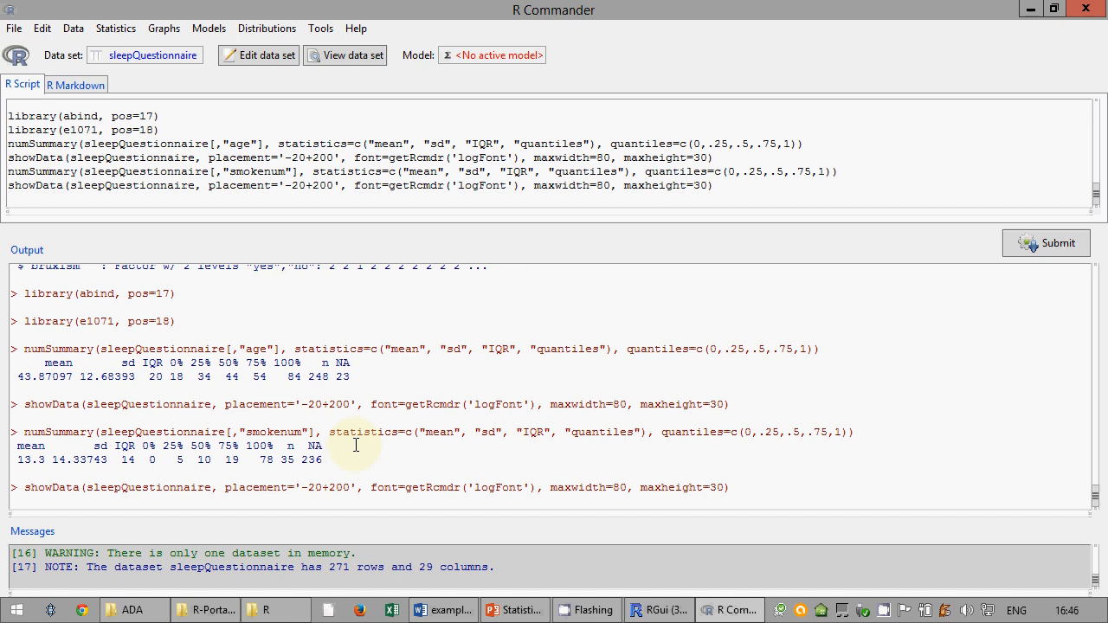
# Examine the 0% quantile and the mean in the age summary again
pyautogui.doubleClick(175, 378)
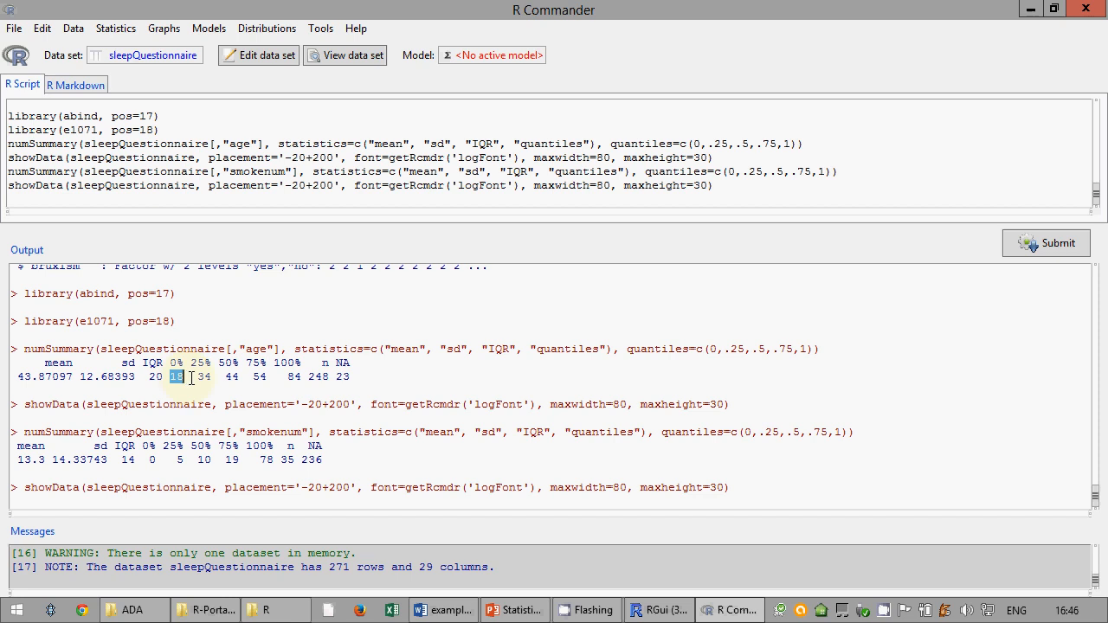
pyautogui.doubleClick(24, 377)
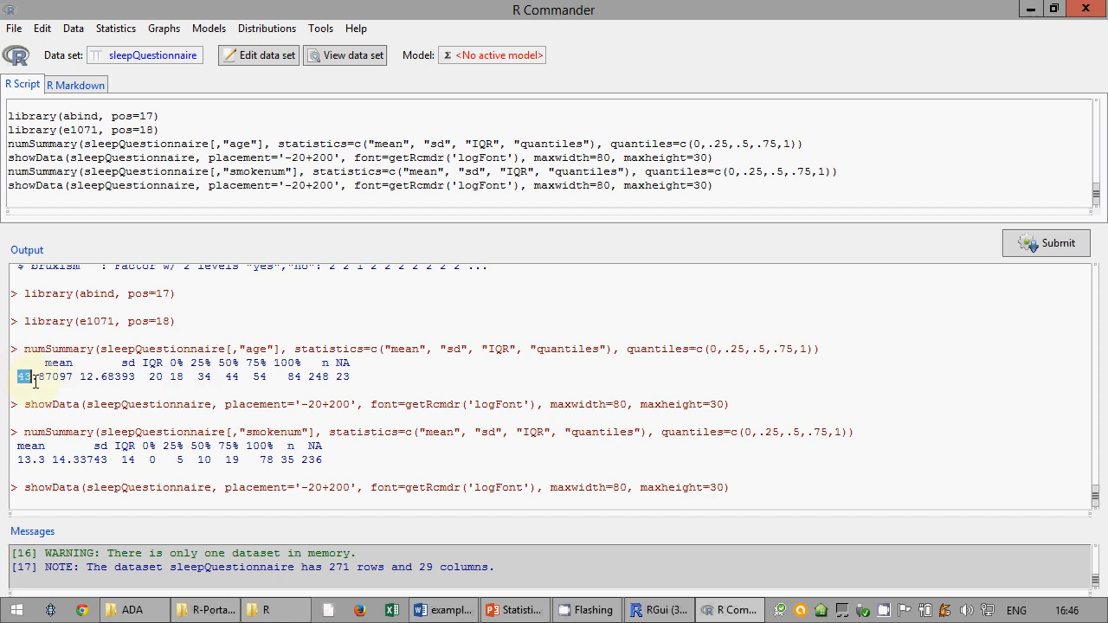
# Examine the 50% quantile in the age summary and the 0% and 75% quantiles in the smokenum summary
pyautogui.click(234, 378)
pyautogui.doubleClick(234, 379)
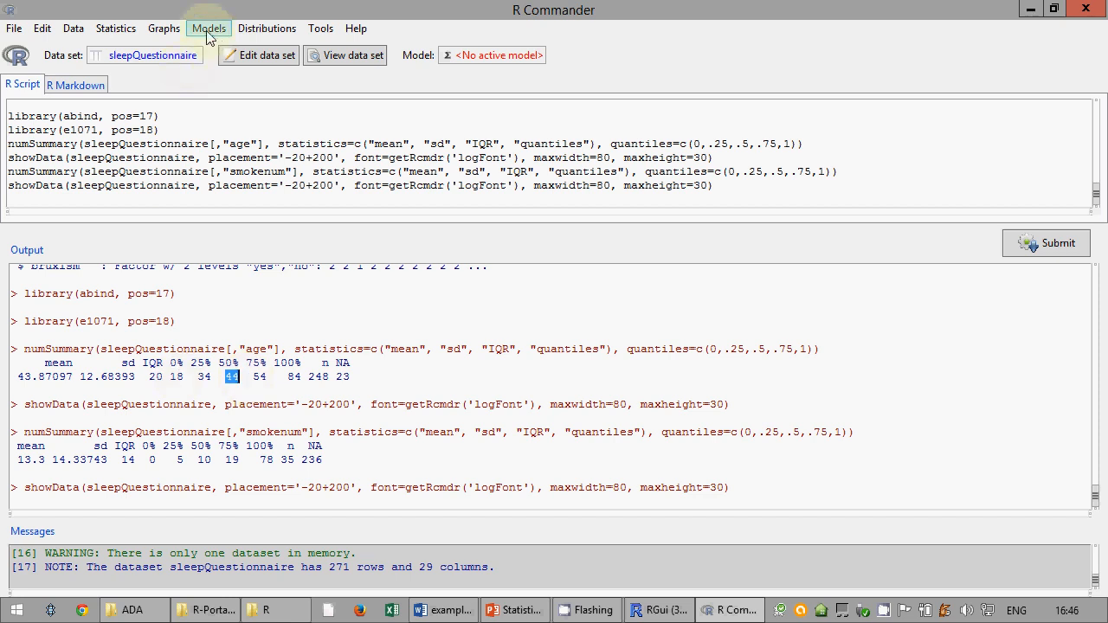
pyautogui.doubleClick(152, 460)
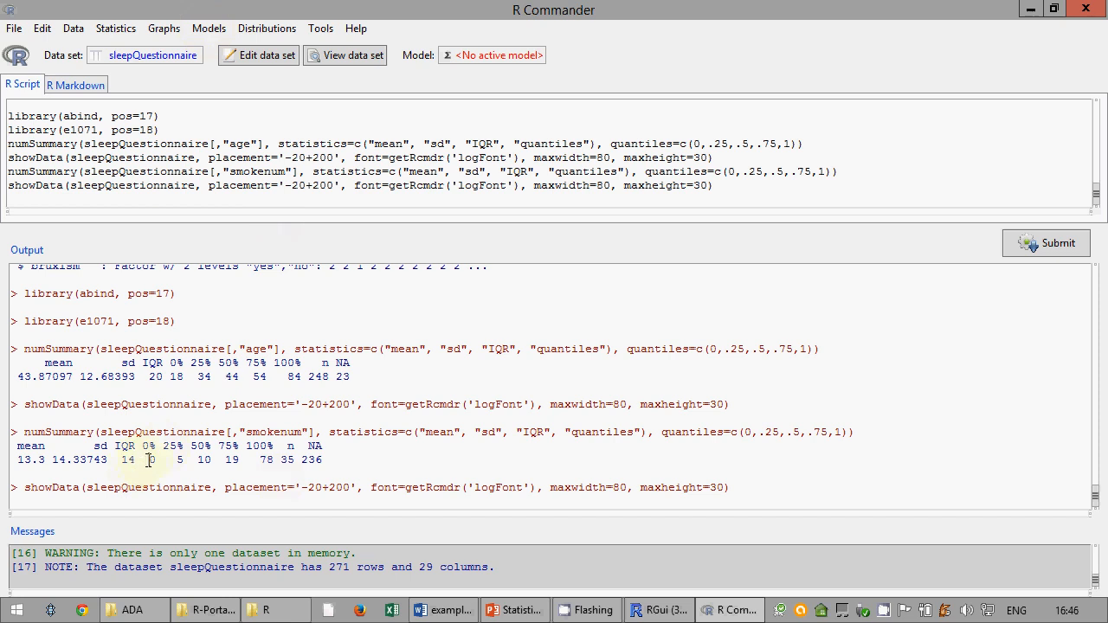
pyautogui.doubleClick(231, 459)
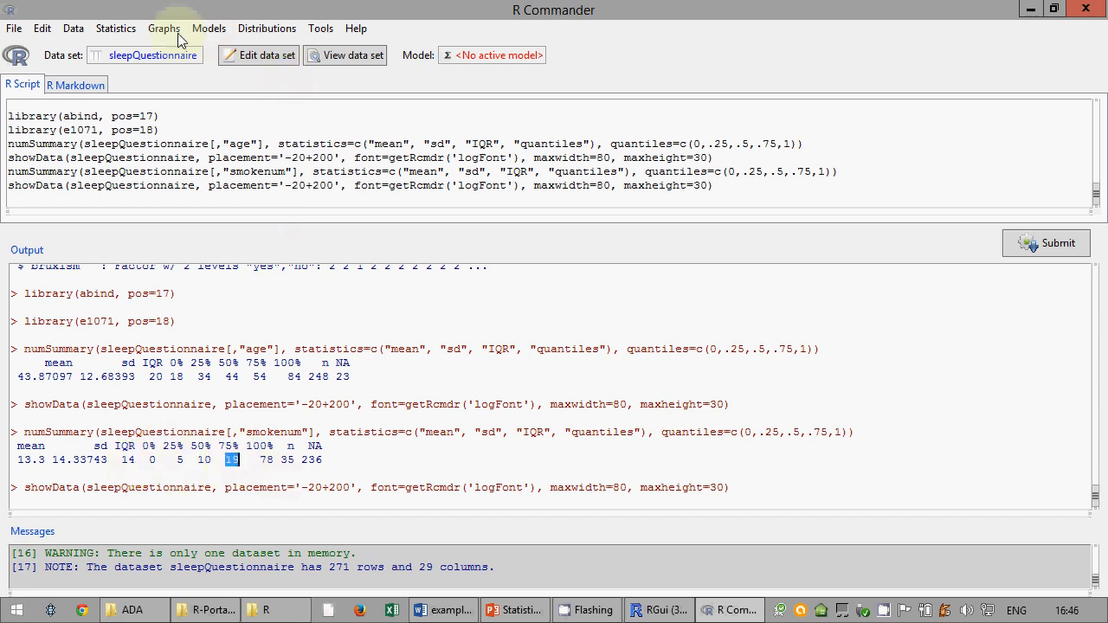
# Check the descriptive statistics slide in PowerPoint, return to R Commander and compute the frequency distribution of edlevel
pyautogui.click(516, 611)
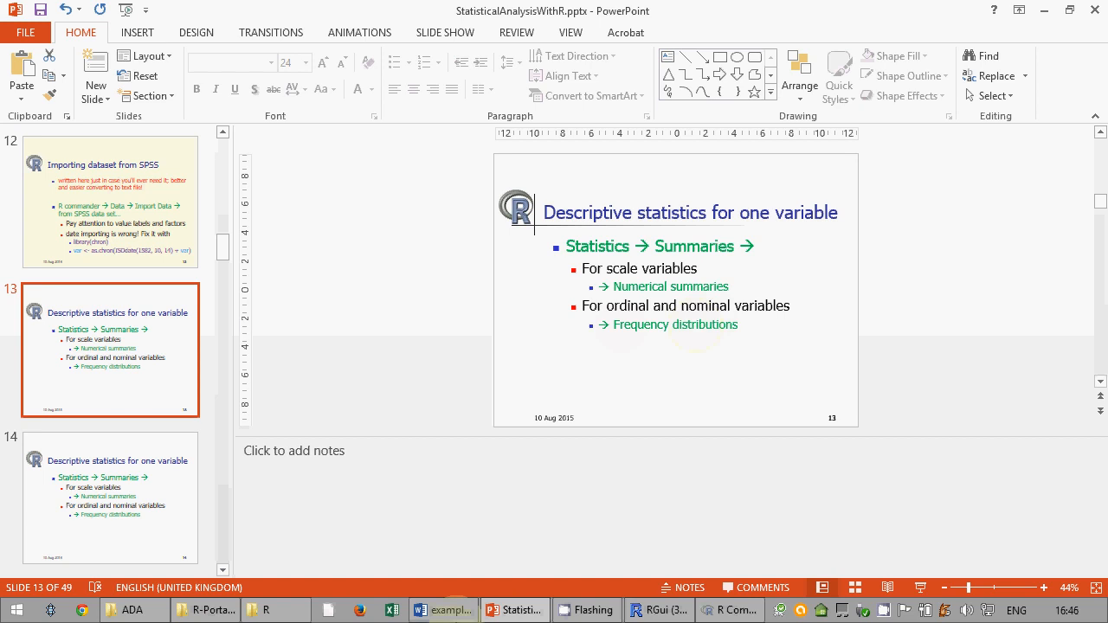
pyautogui.click(732, 610)
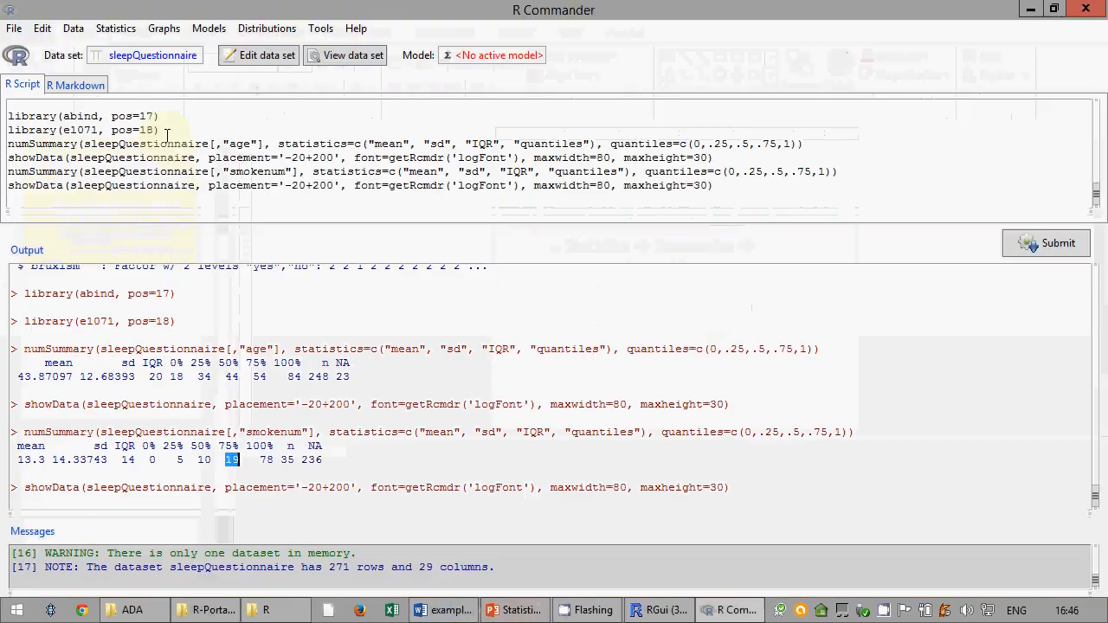
pyautogui.click(127, 31)
pyautogui.moveTo(165, 46)
pyautogui.click(270, 80)
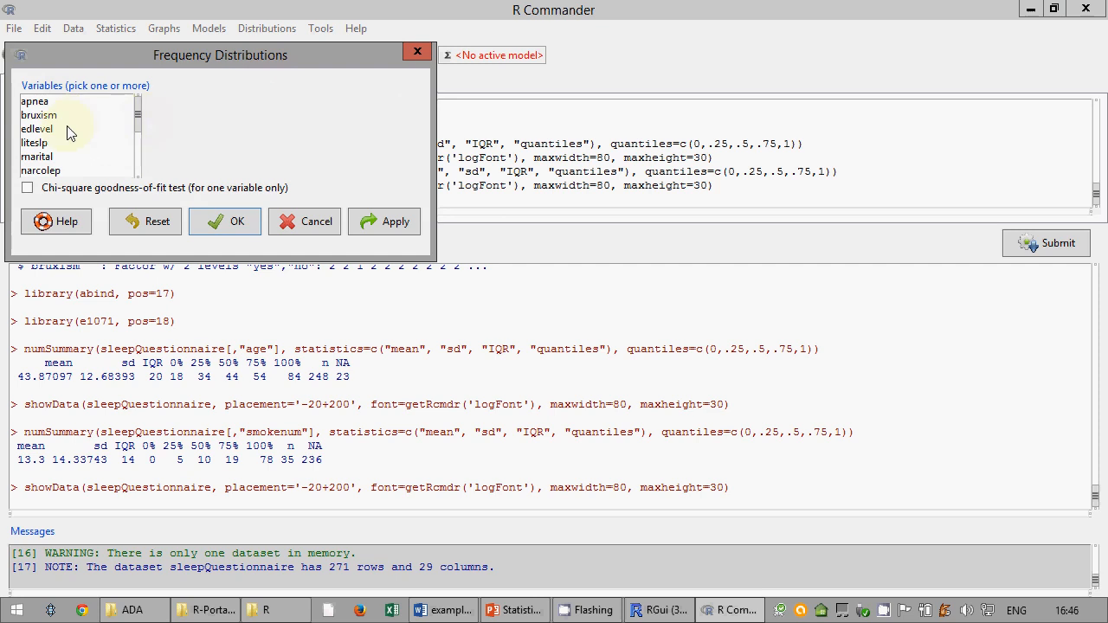
pyautogui.click(70, 130)
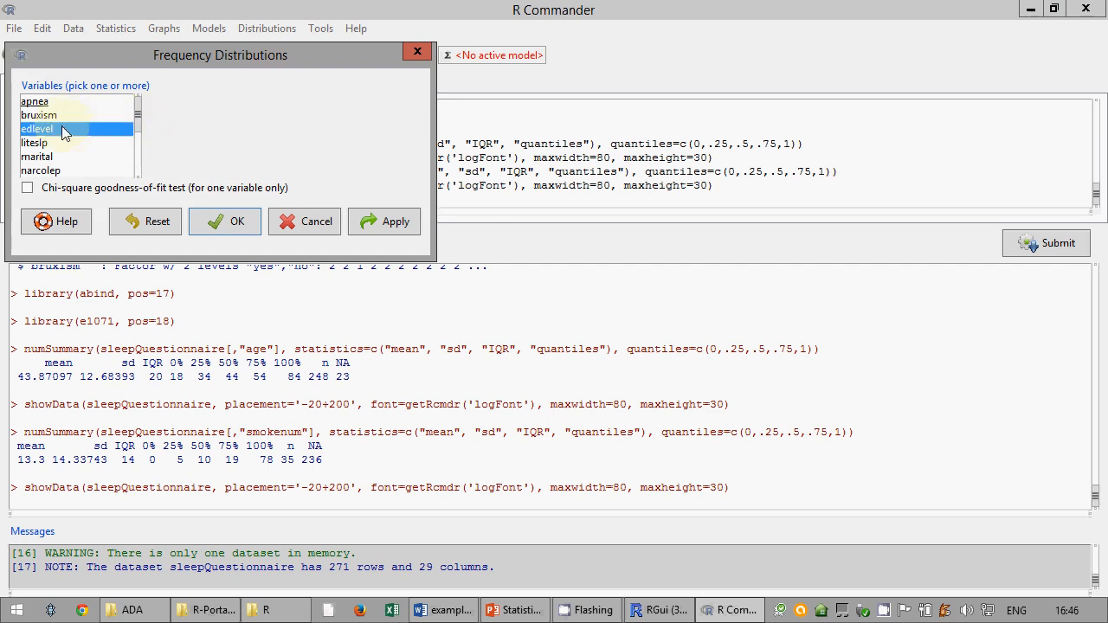
pyautogui.click(234, 223)
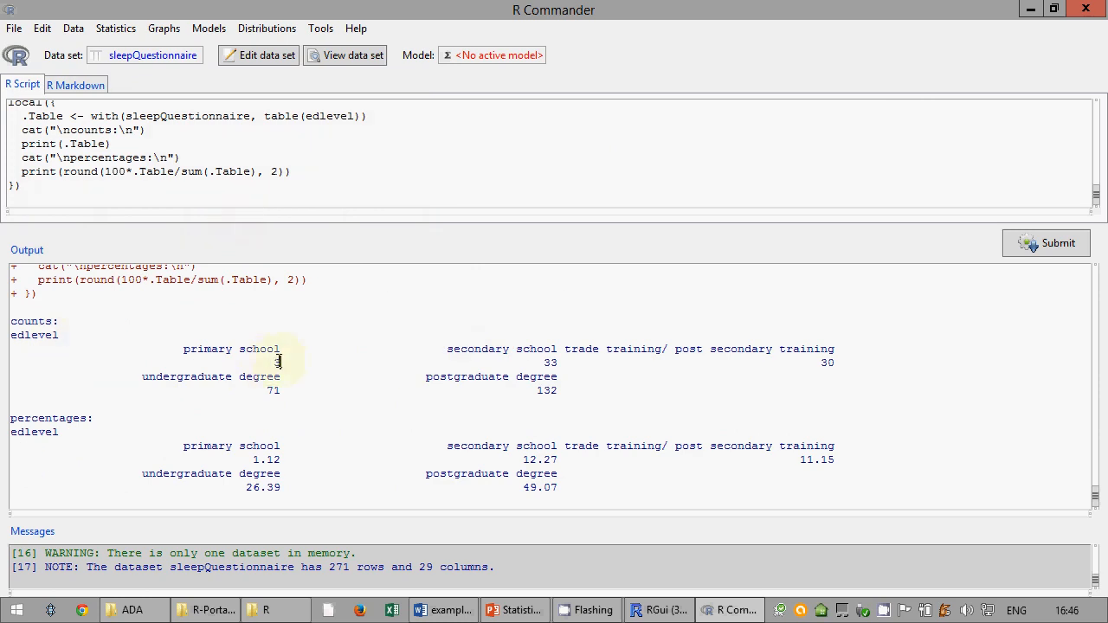
# Examine the counts of the edlevel categories and the percentages for primary school and postgraduate degree
pyautogui.doubleClick(549, 364)
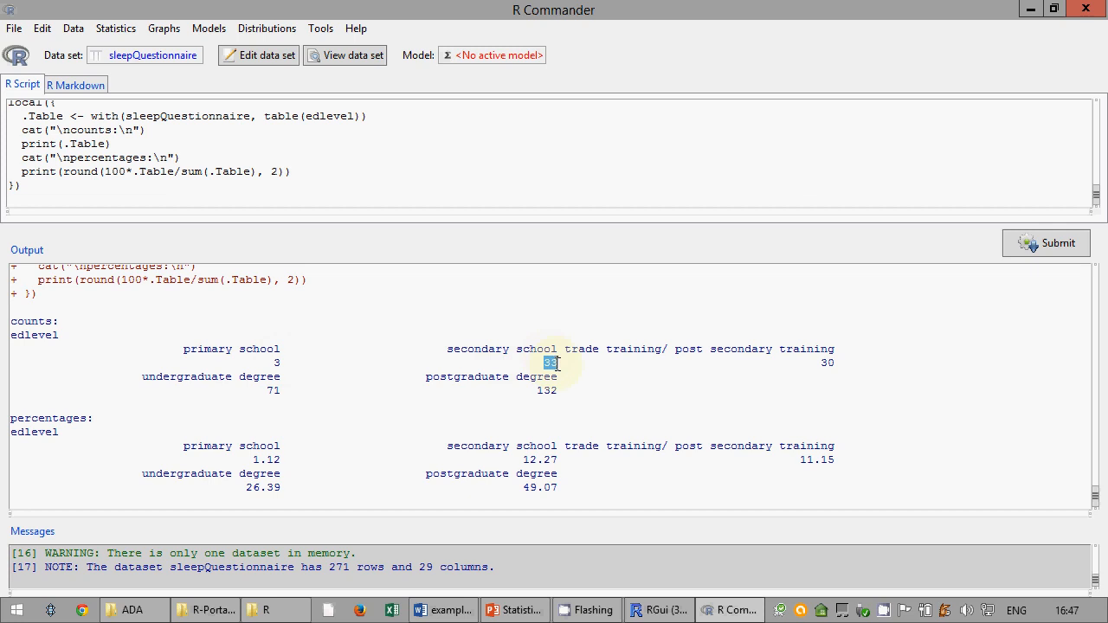
pyautogui.doubleClick(827, 363)
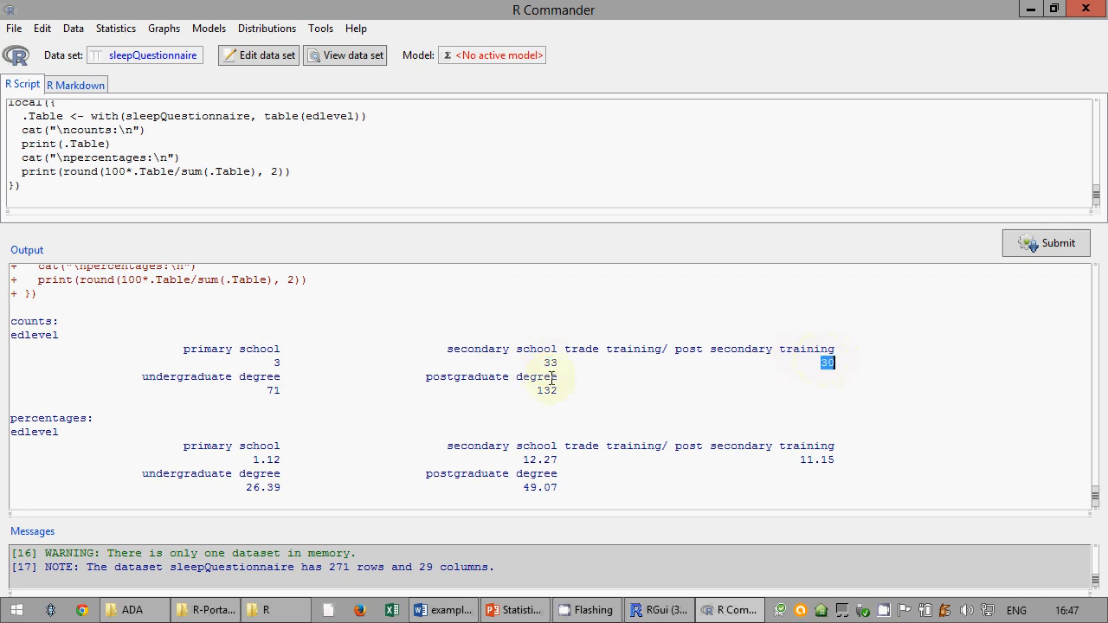
pyautogui.doubleClick(273, 391)
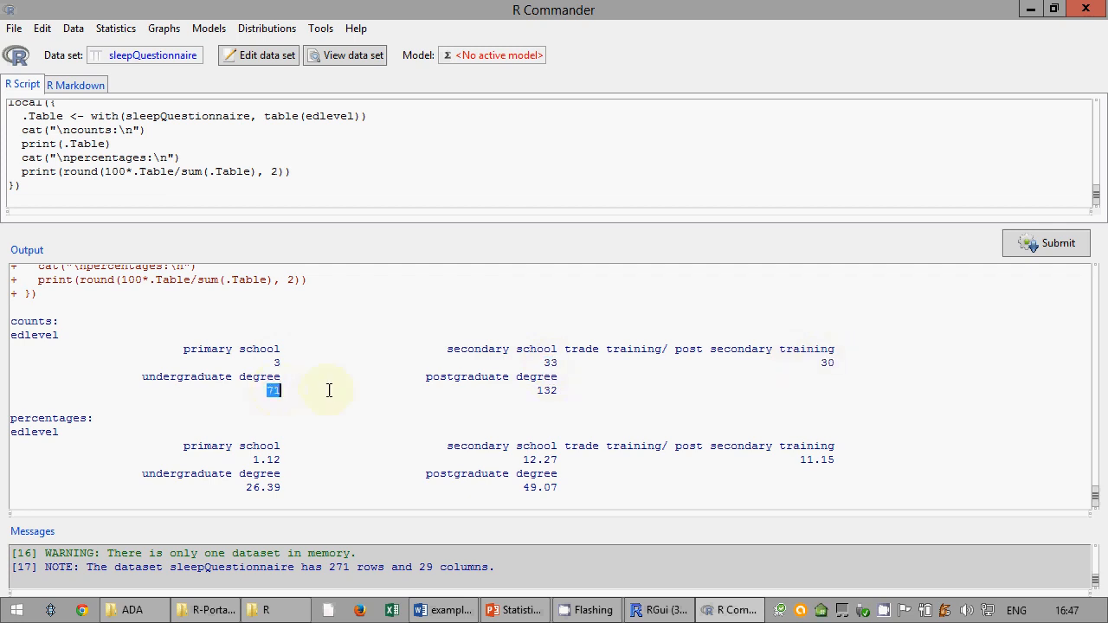
pyautogui.doubleClick(547, 391)
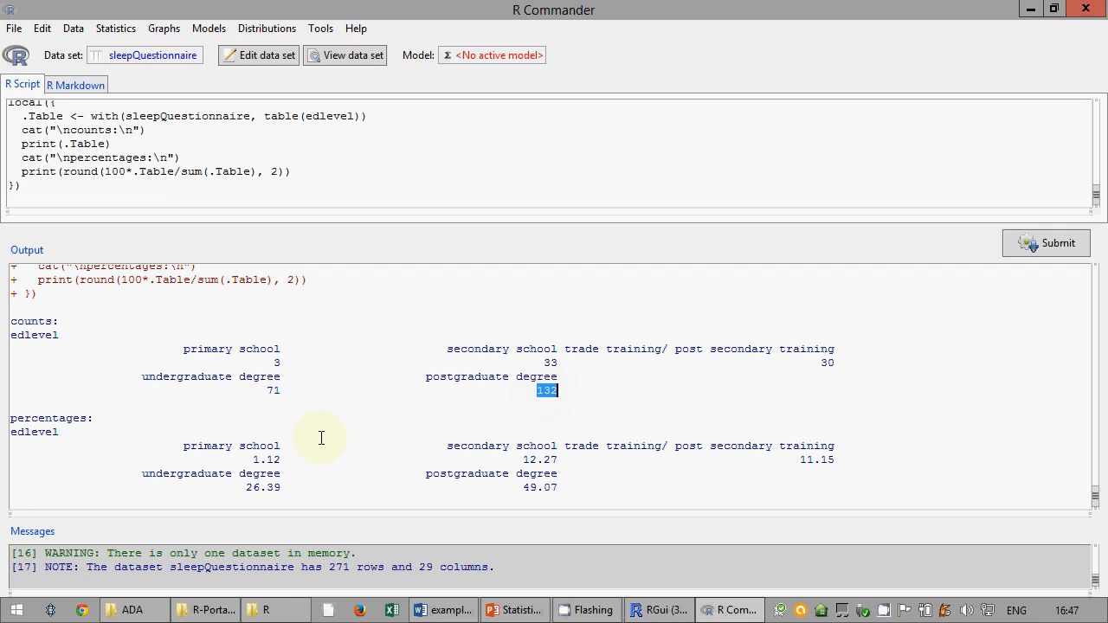
pyautogui.doubleClick(272, 460)
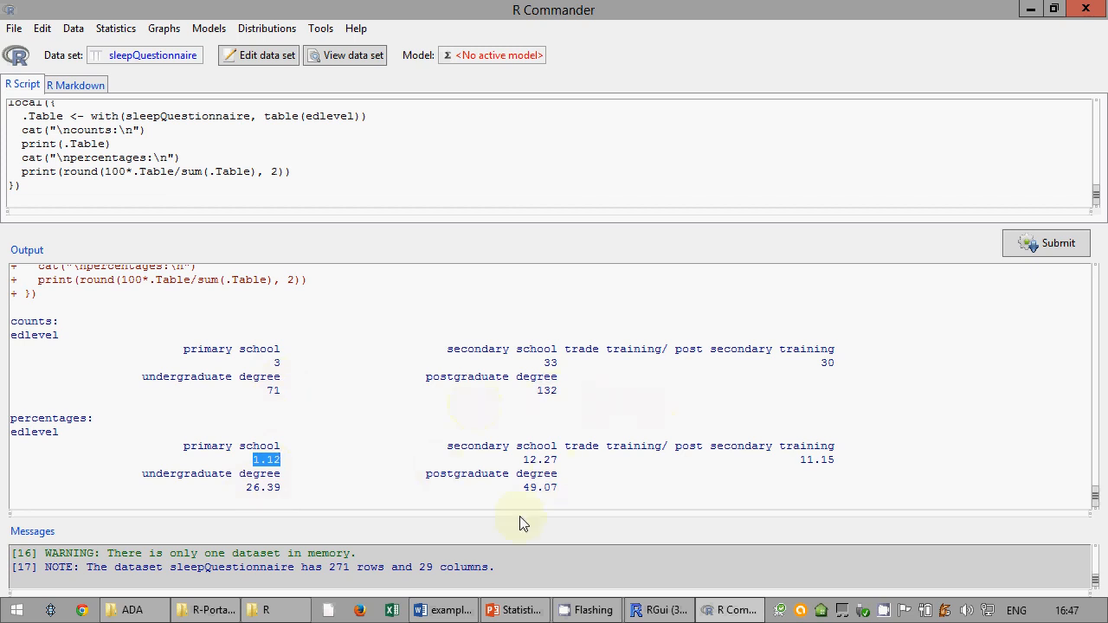
pyautogui.moveTo(523, 487); pyautogui.dragTo(543, 487)
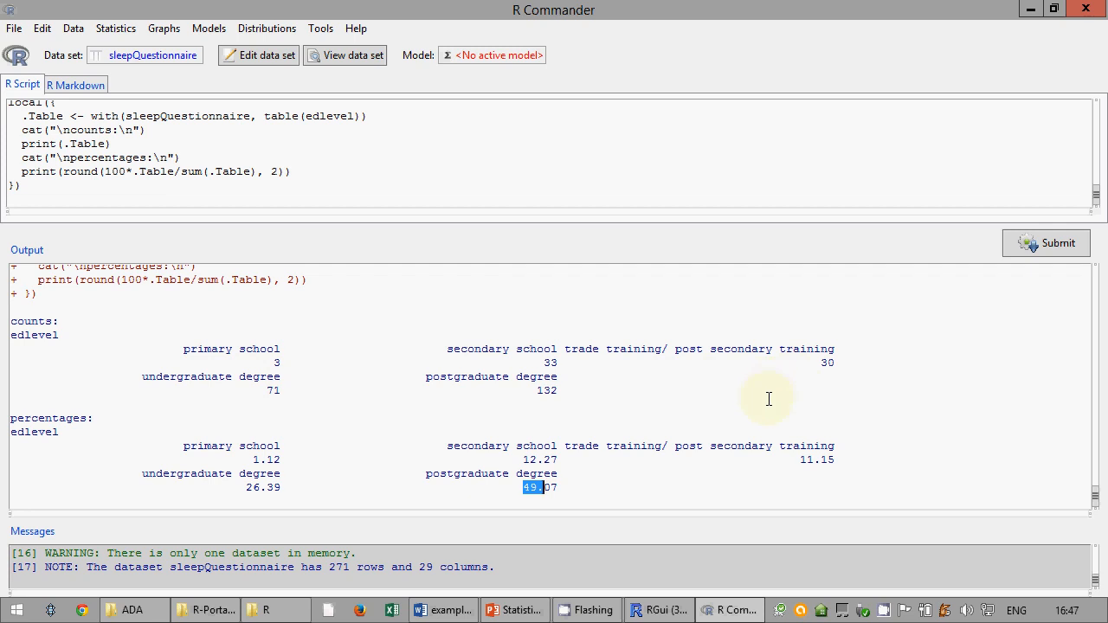
pyautogui.moveTo(560, 487); pyautogui.dragTo(524, 485)
pyautogui.click(567, 484)
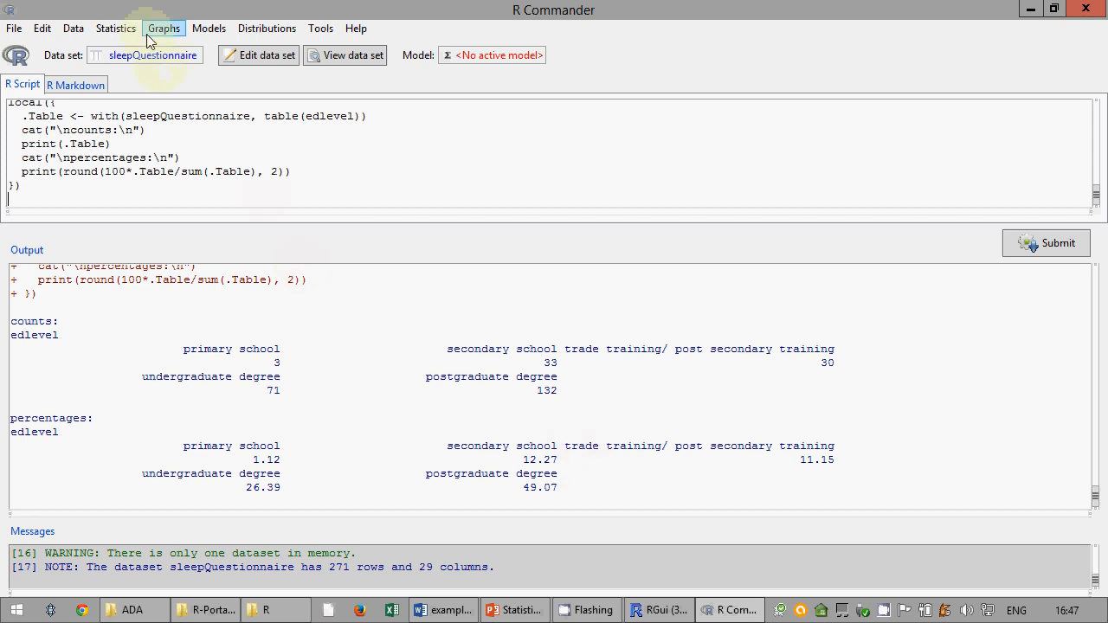
# Compute the frequency distribution of bruxism instead of edlevel, without the chi-square goodness-of-fit test
pyautogui.click(116, 28)
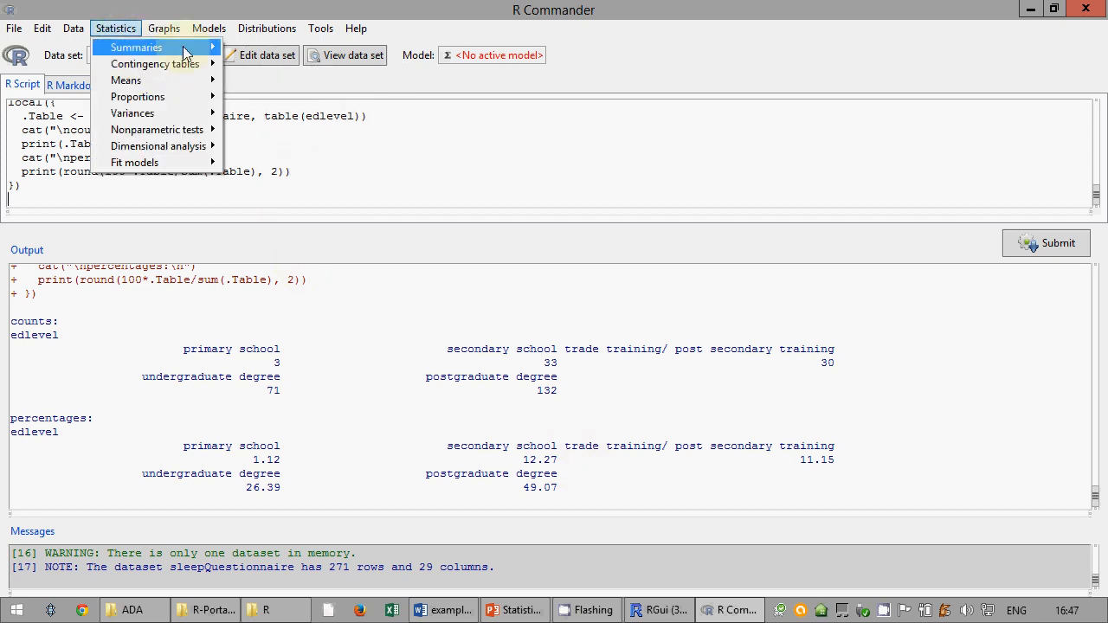
pyautogui.moveTo(184, 50)
pyautogui.click(294, 80)
pyautogui.click(105, 129)
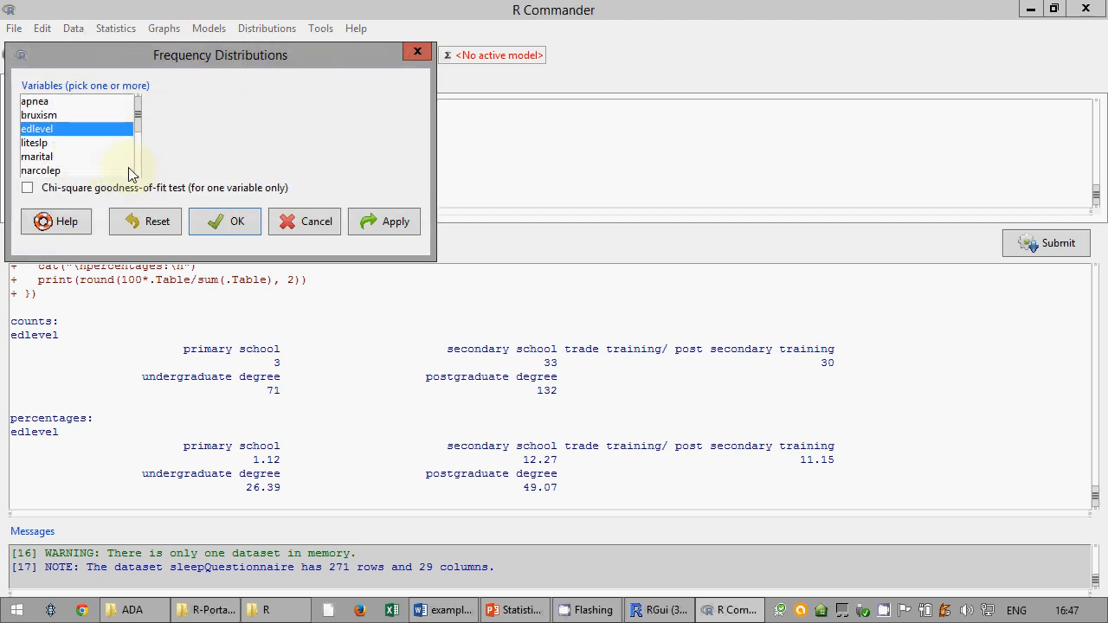
pyautogui.click(74, 116)
pyautogui.click(227, 222)
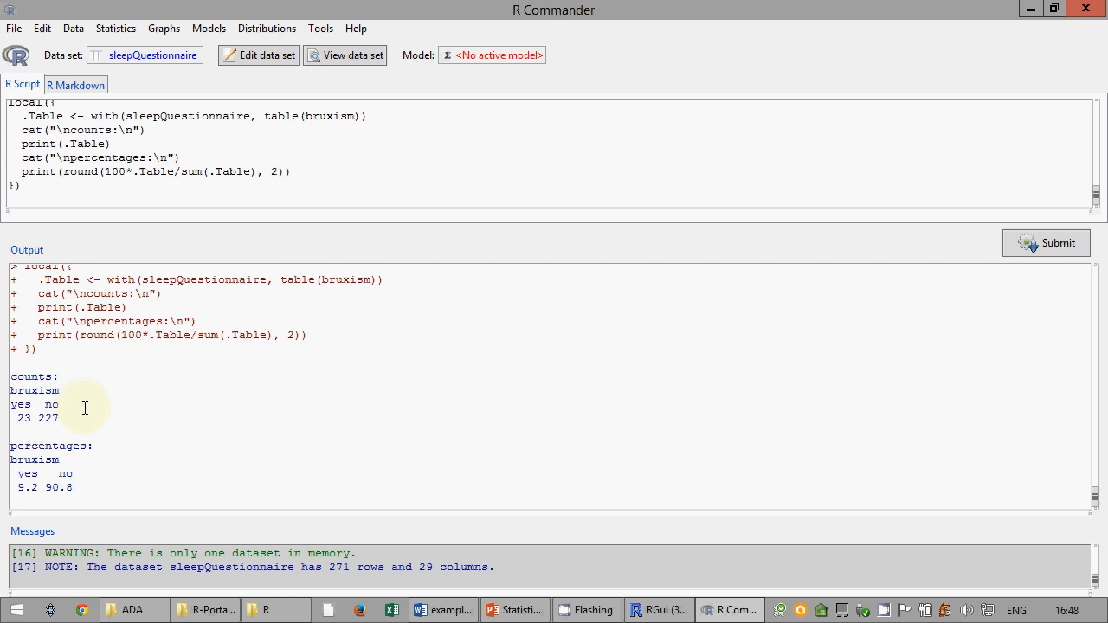
# Produce a summary of the whole active data set, agreeing to proceed with all its variables
pyautogui.click(115, 28)
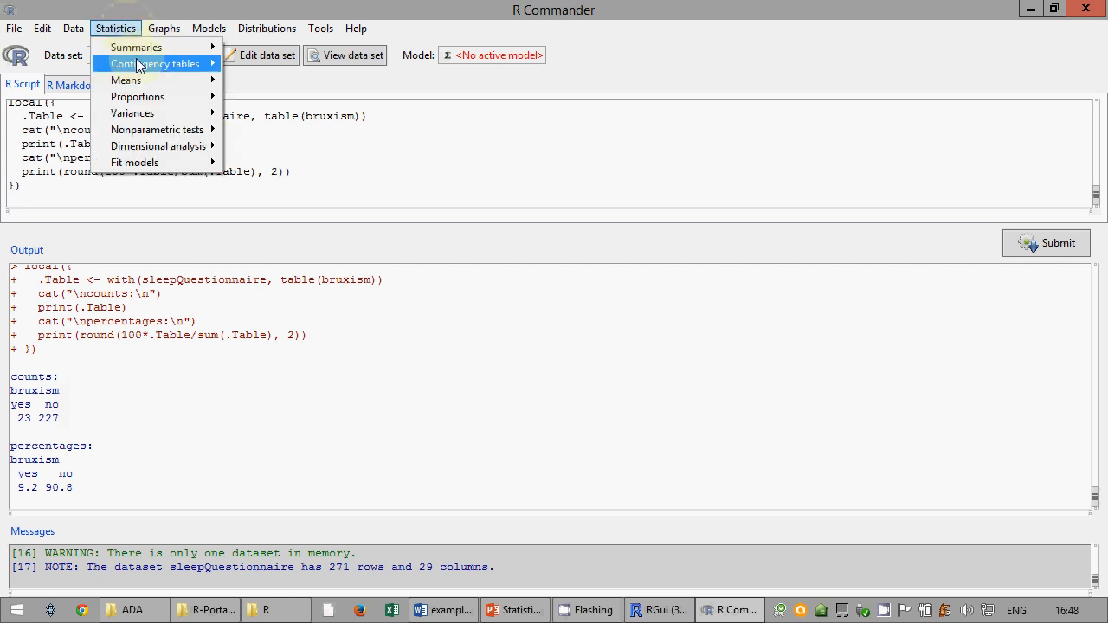
pyautogui.moveTo(137, 48)
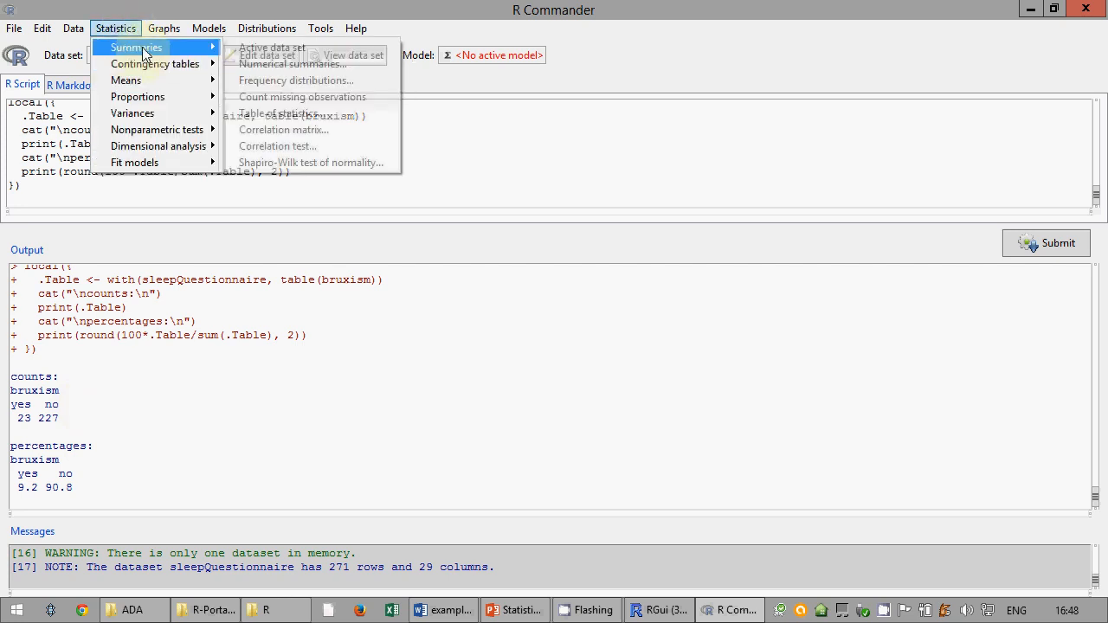
pyautogui.click(269, 54)
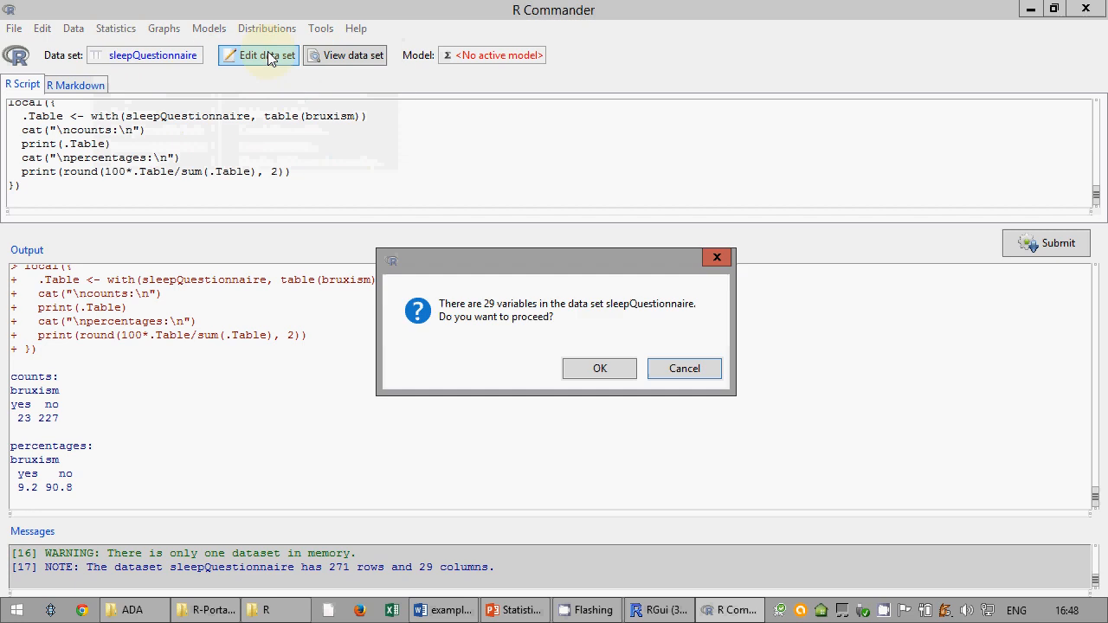
pyautogui.click(598, 368)
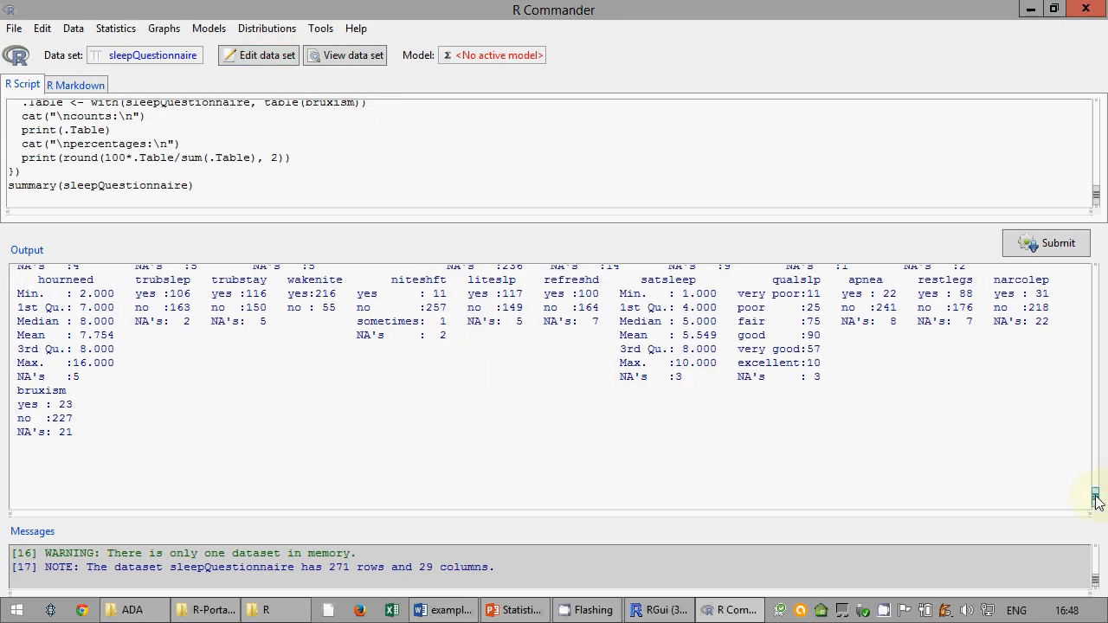
# Look through the data set summary from its beginning, examining the id, sex and marital entries and the remaining variables
pyautogui.moveTo(1097, 497); pyautogui.dragTo(1096, 485)
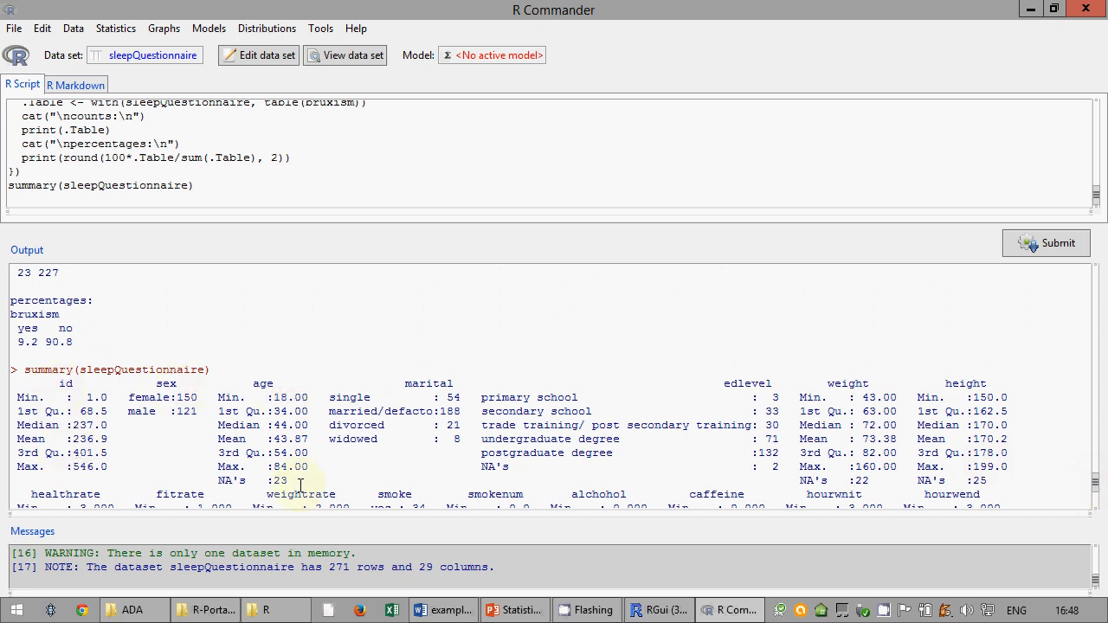
pyautogui.moveTo(17, 392); pyautogui.dragTo(113, 453)
pyautogui.click(35, 403)
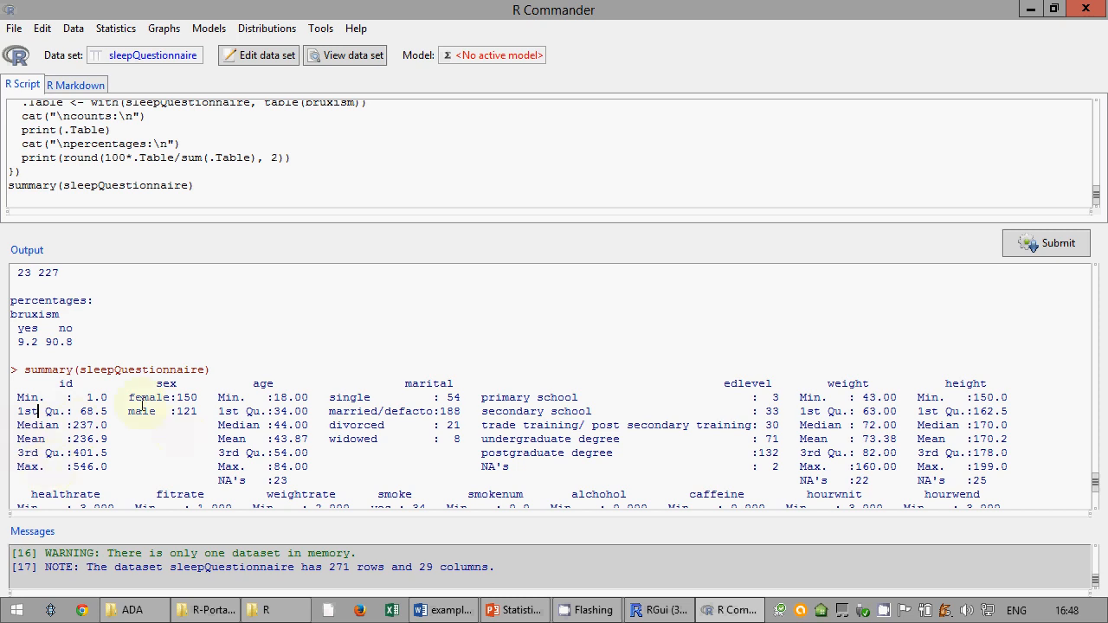
pyautogui.moveTo(128, 398)
pyautogui.mouseDown()
pyautogui.moveTo(192, 412)
pyautogui.moveTo(198, 397)
pyautogui.moveTo(134, 412)
pyautogui.mouseUp()
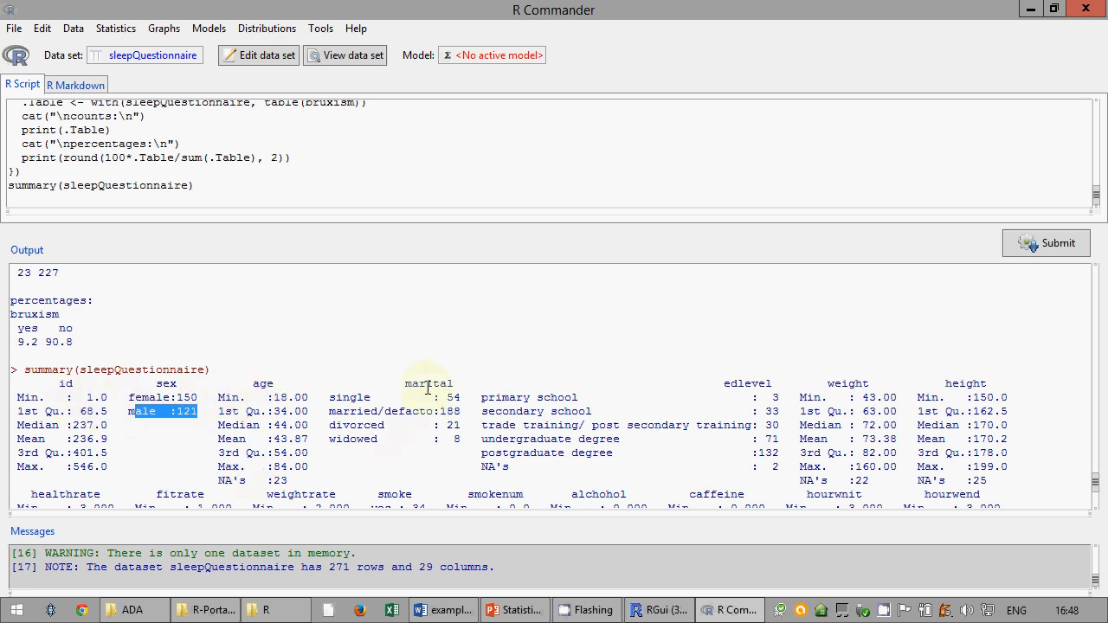
pyautogui.moveTo(327, 398); pyautogui.dragTo(460, 440)
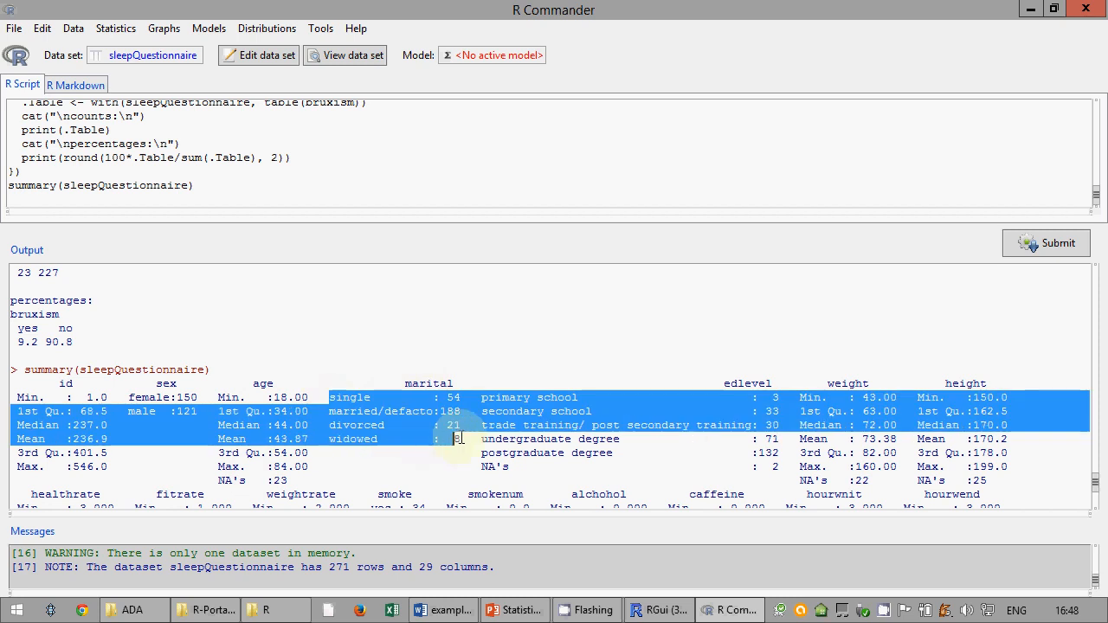
pyautogui.click(460, 441)
pyautogui.scroll(-3, 292, 432)
pyautogui.scroll(-5, 292, 432)
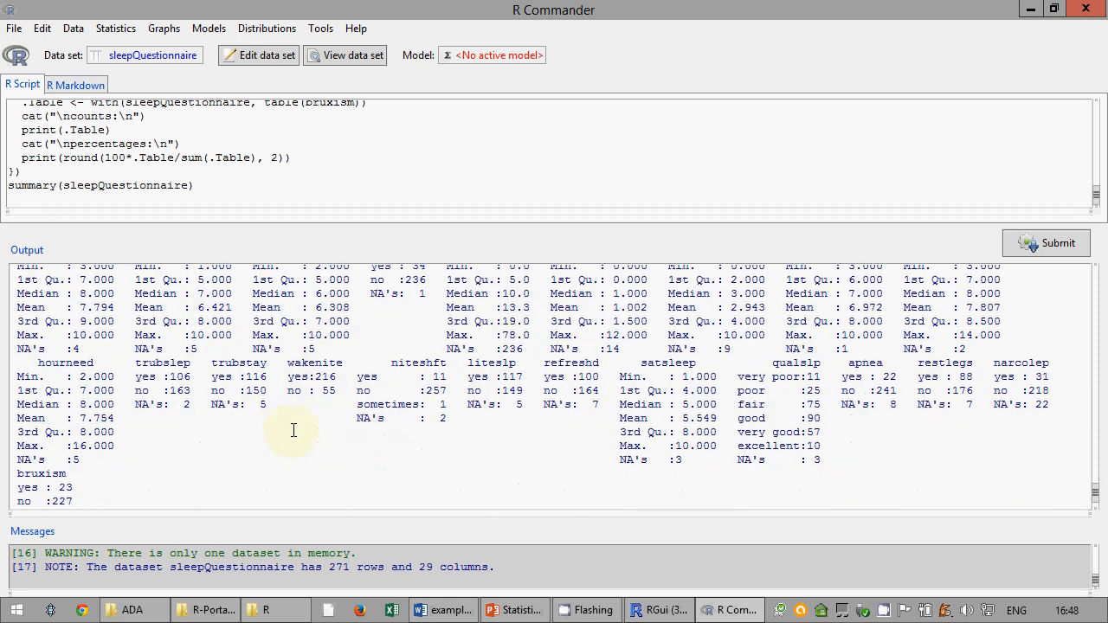
pyautogui.scroll(2, 336, 383)
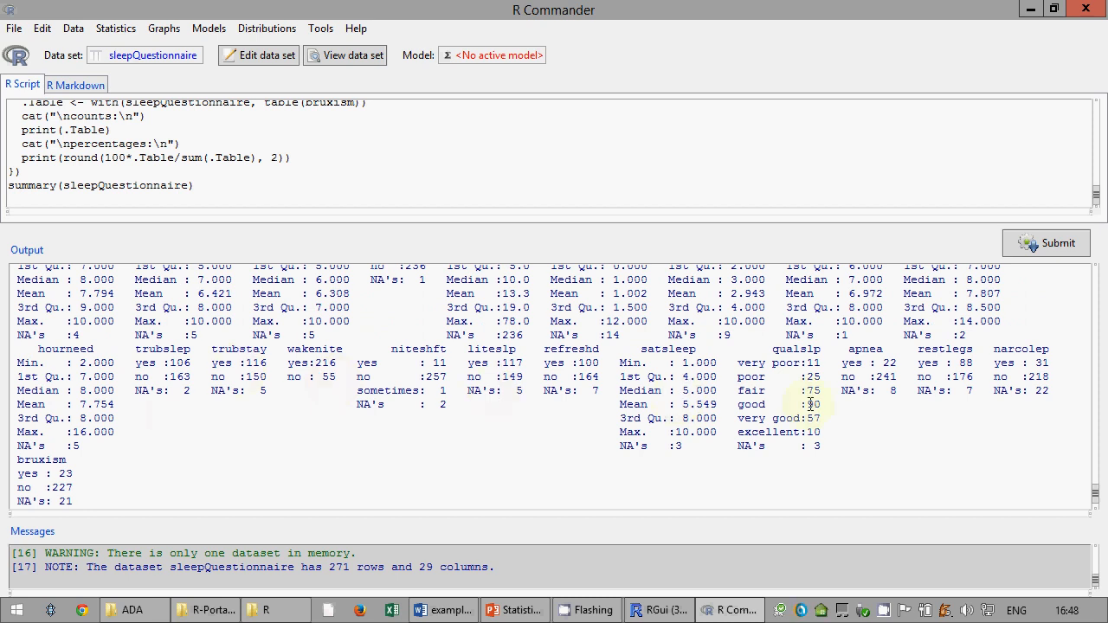
pyautogui.scroll(3, 525, 395)
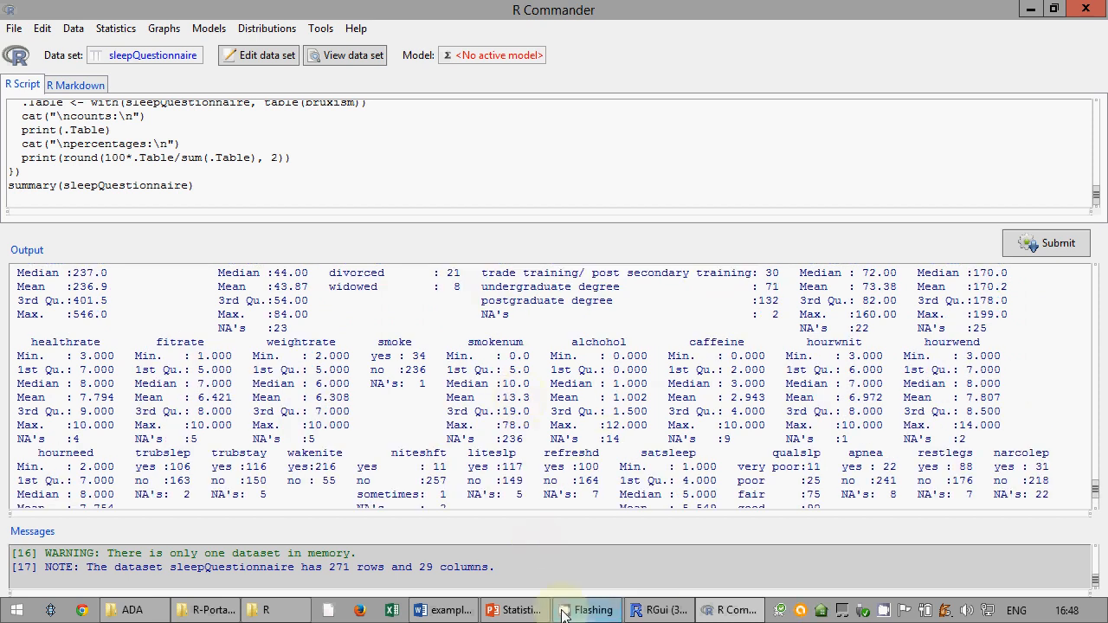
# Switch to PowerPoint, start the slide show and advance to the slide "Graphs for one nominal variable"
pyautogui.click(517, 610)
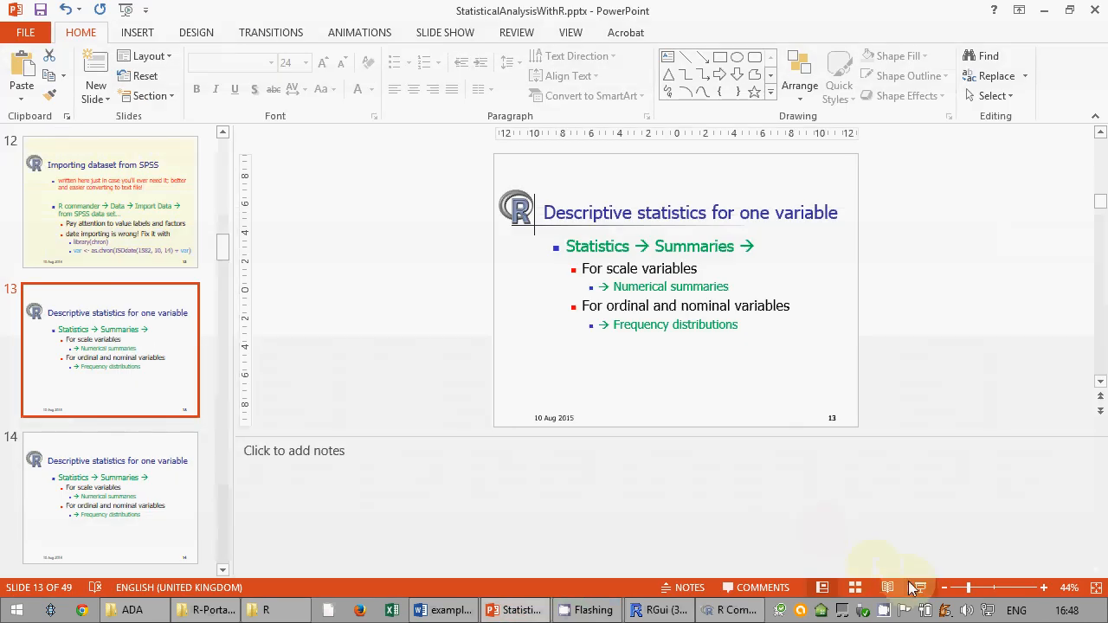
pyautogui.click(921, 588)
pyautogui.click(730, 329)
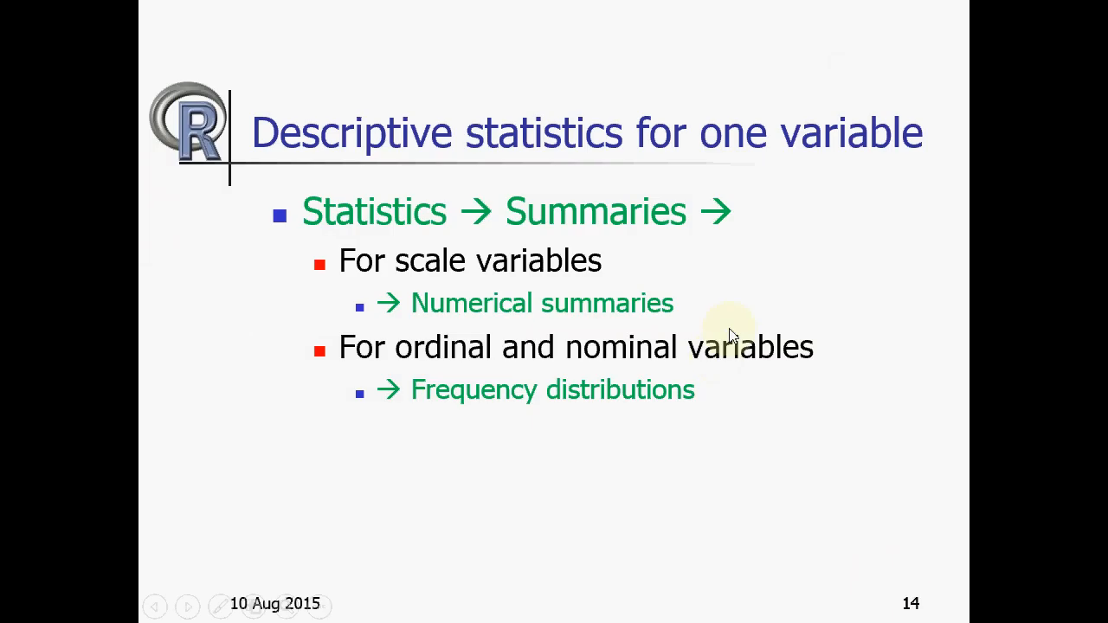
pyautogui.scroll(-1, 730, 329)
pyautogui.scroll(1, 730, 329)
pyautogui.scroll(-1, 730, 329)
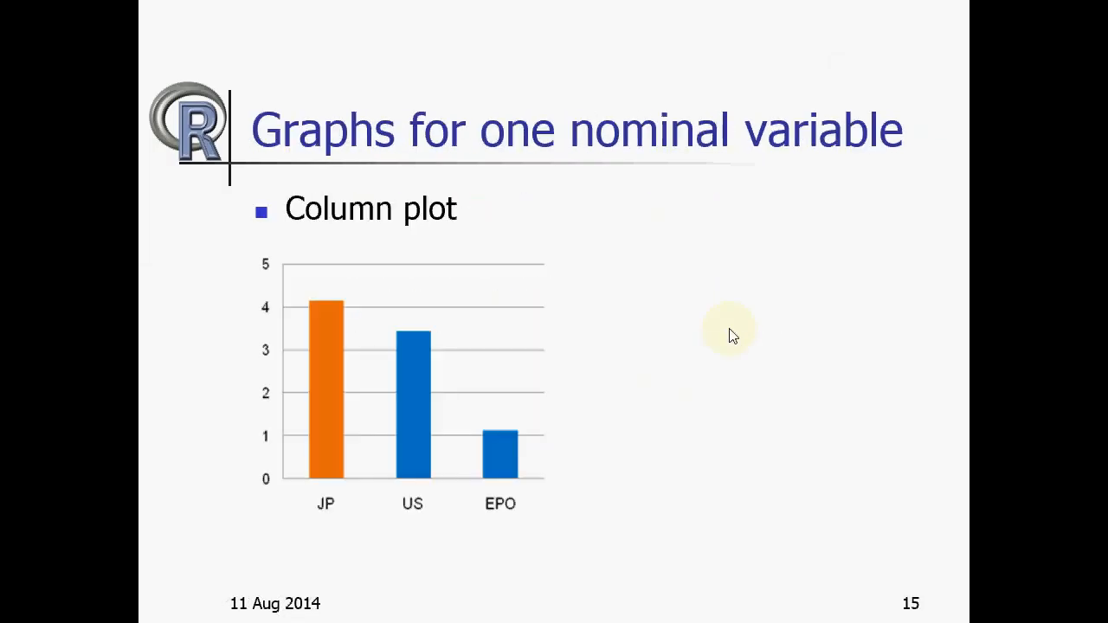
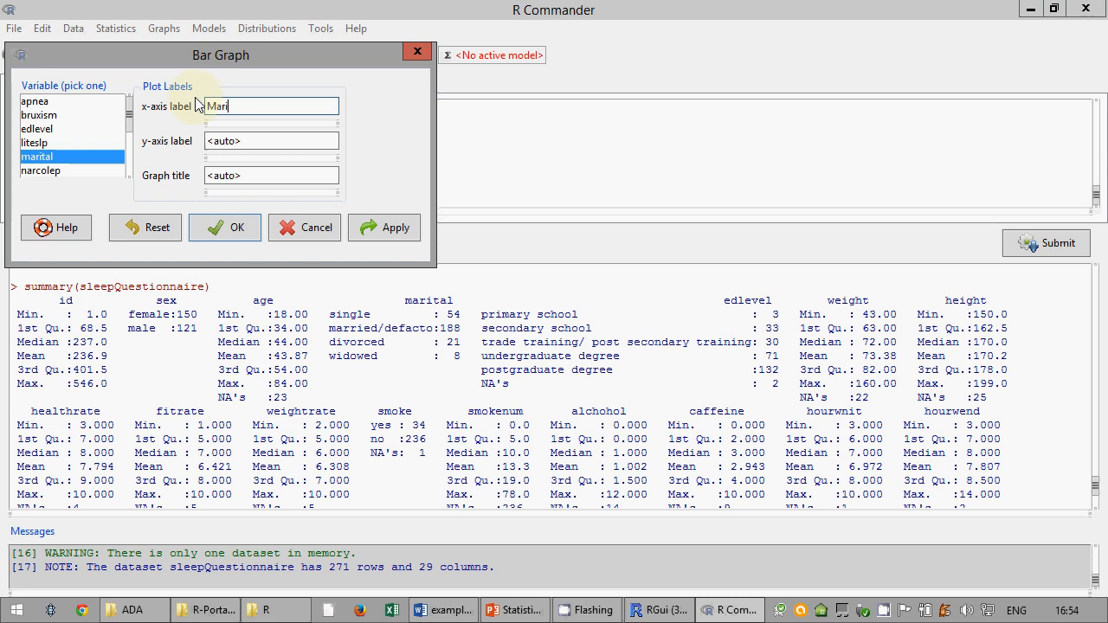
# Label the marital bar graph's x-axis "Maritial status" and y-axis "Frequency", title it "Maritial", and draw the graph
pyautogui.write('us')
pyautogui.press('Tab')
pyautogui.write('Frequency')
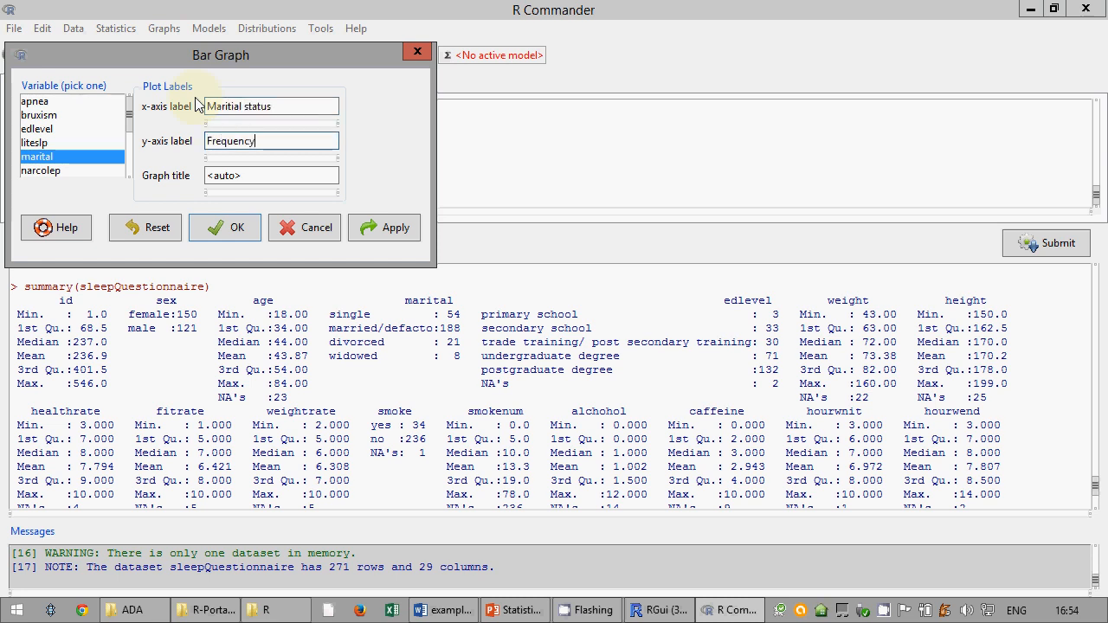
pyautogui.press('Tab')
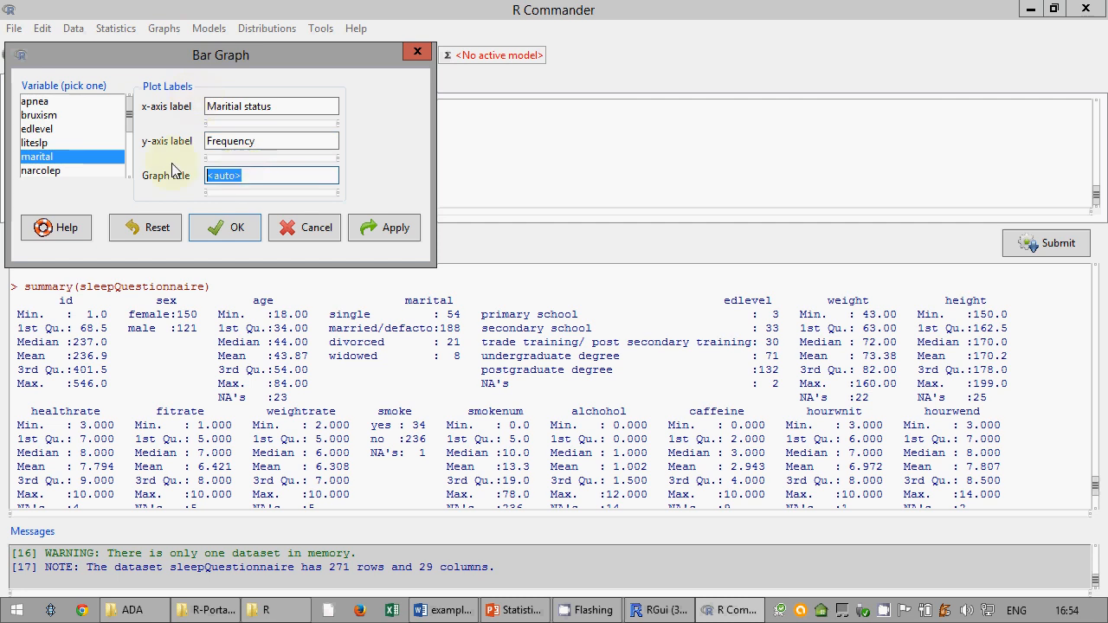
pyautogui.write('Maritial')
pyautogui.click(209, 228)
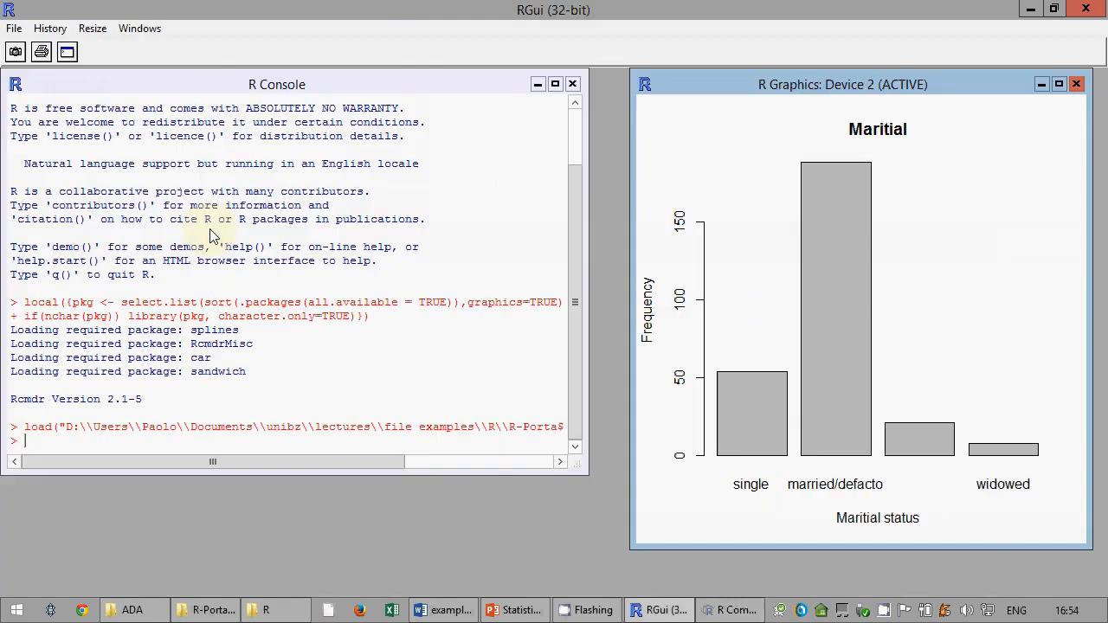
# Move the bar graph window over the R console, glance at R Commander, and return to RGui to examine the graph
pyautogui.moveTo(816, 84); pyautogui.dragTo(567, 100)
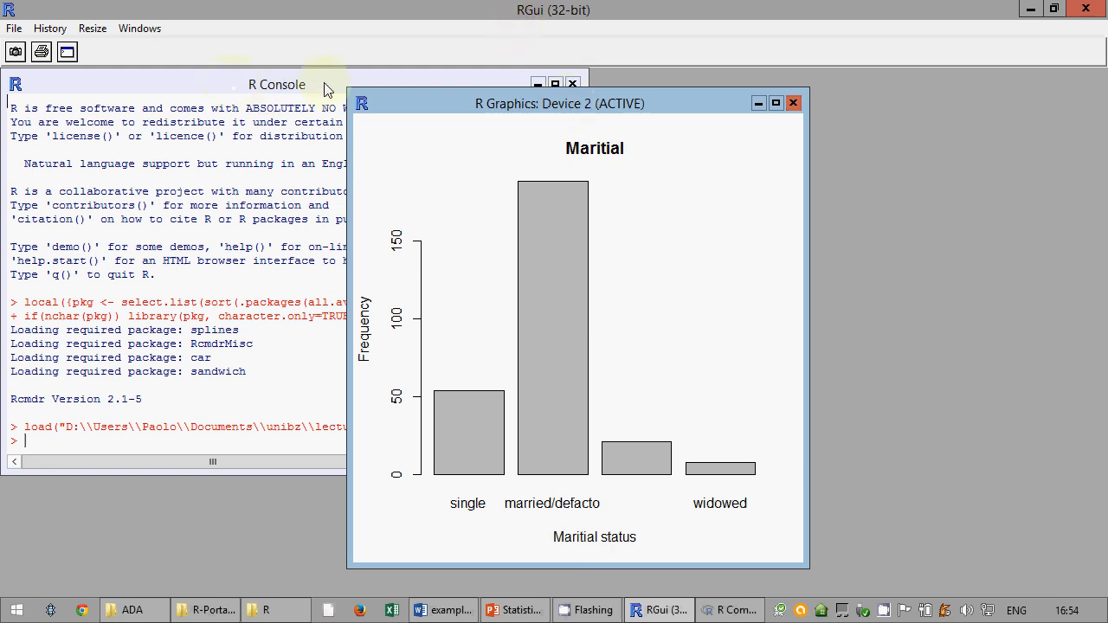
pyautogui.click(714, 613)
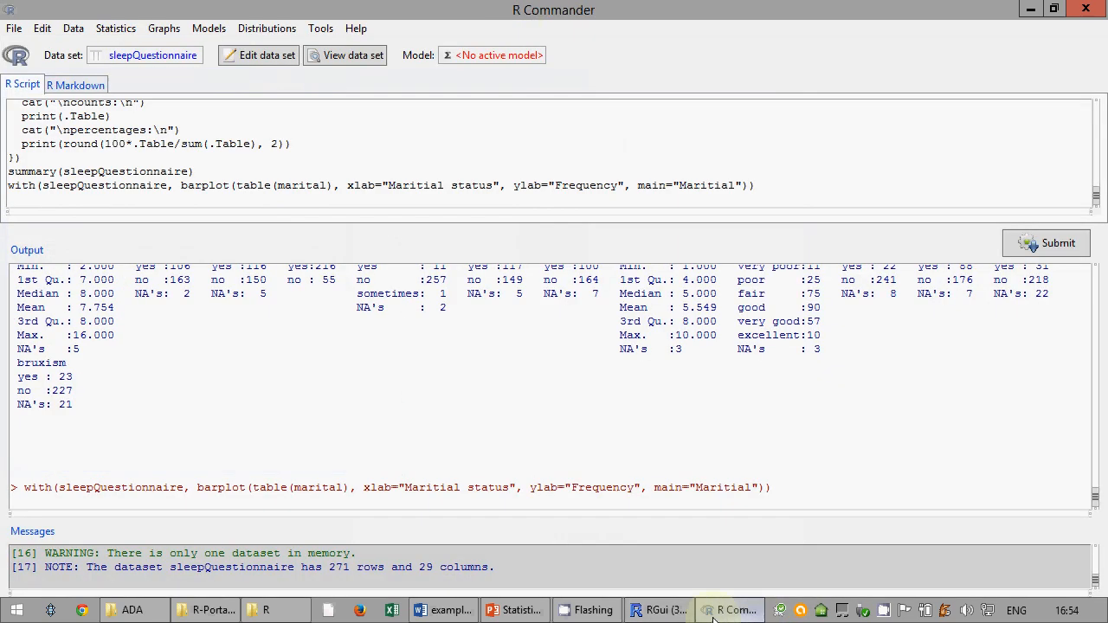
pyautogui.click(660, 610)
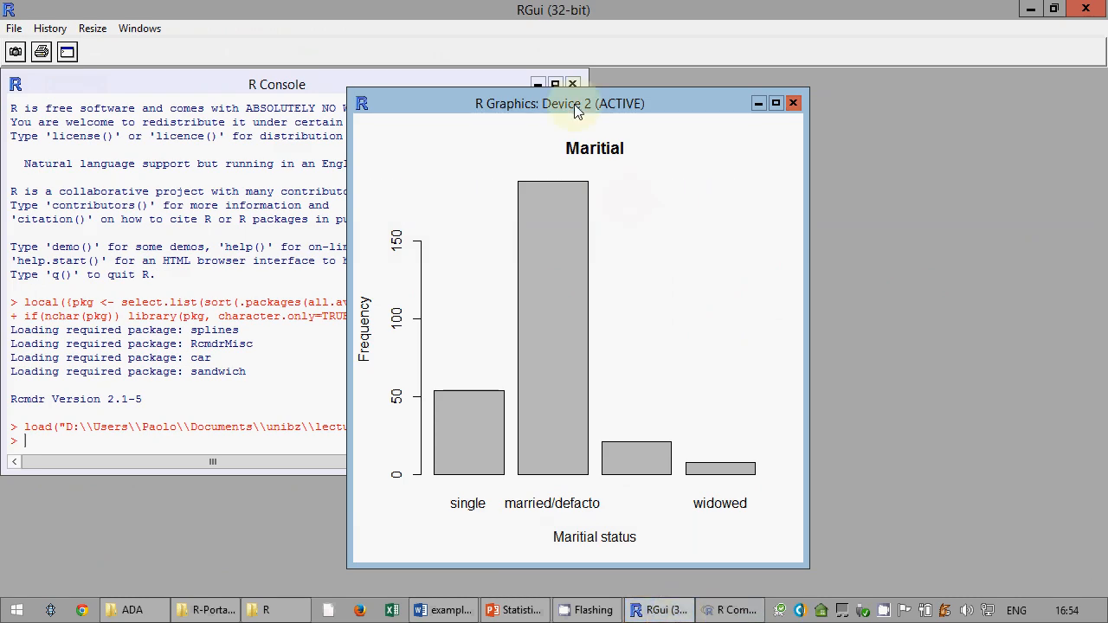
pyautogui.moveTo(575, 110); pyautogui.dragTo(499, 114)
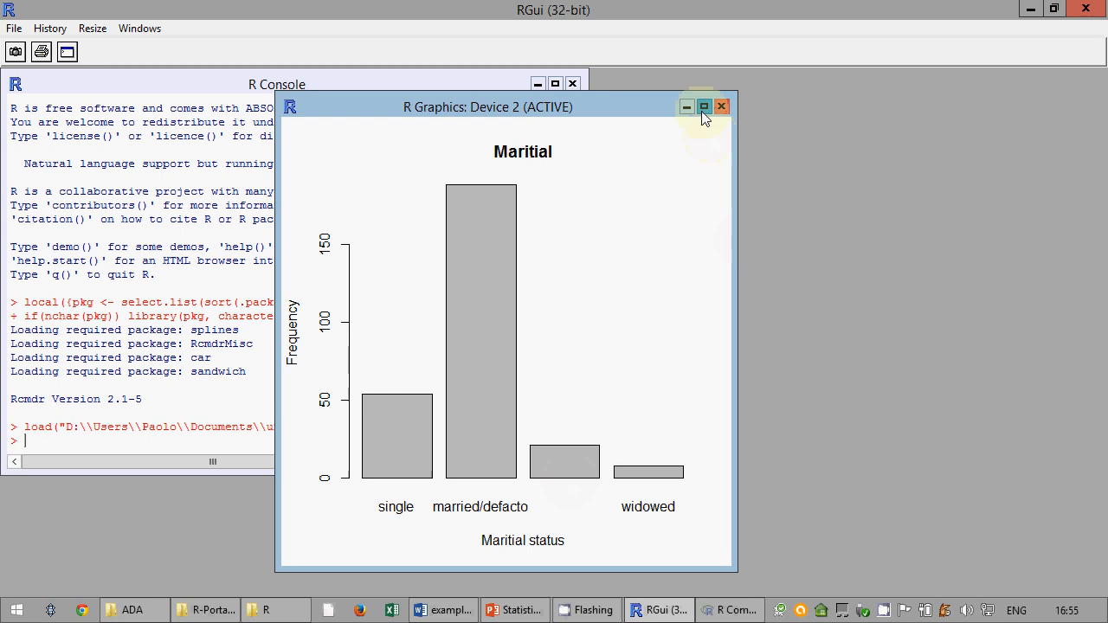
pyautogui.moveTo(578, 106); pyautogui.dragTo(607, 105)
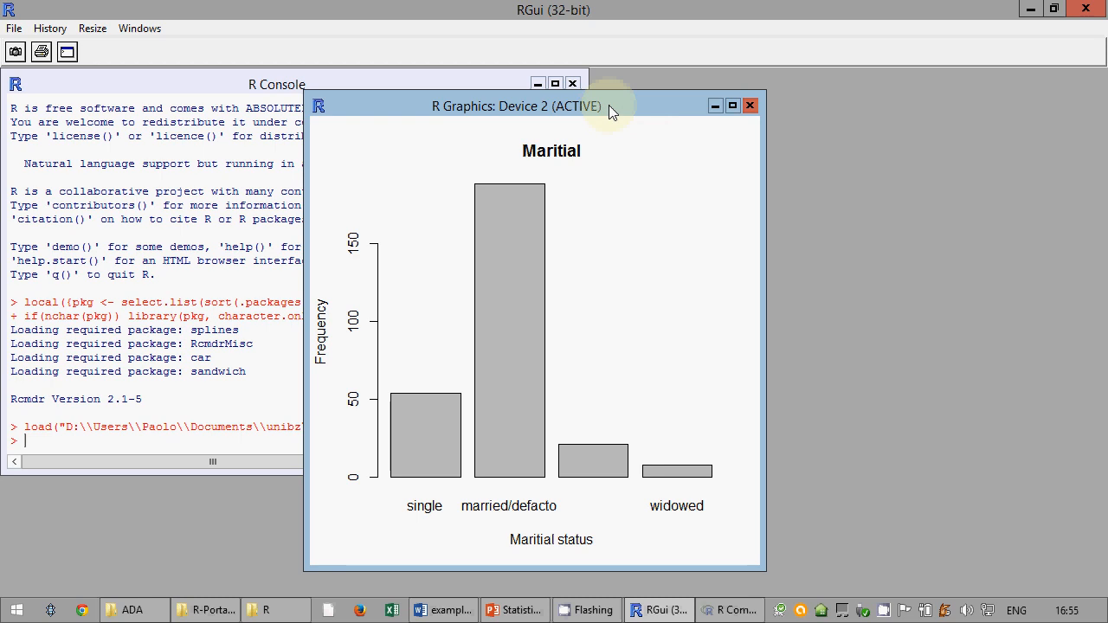
pyautogui.click(49, 28)
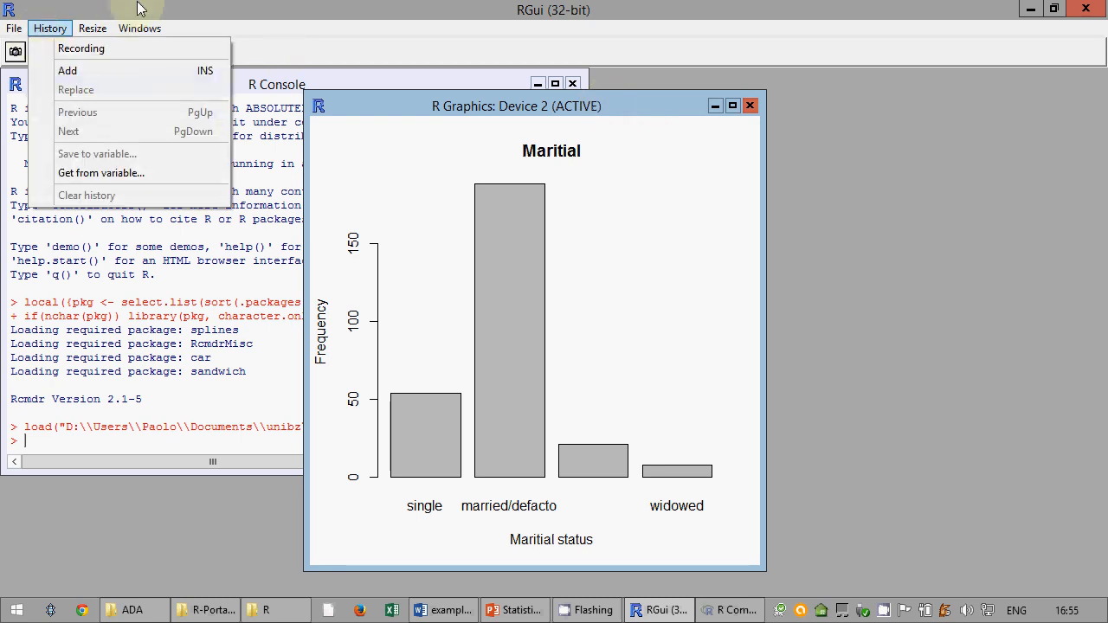
pyautogui.doubleClick(106, 11)
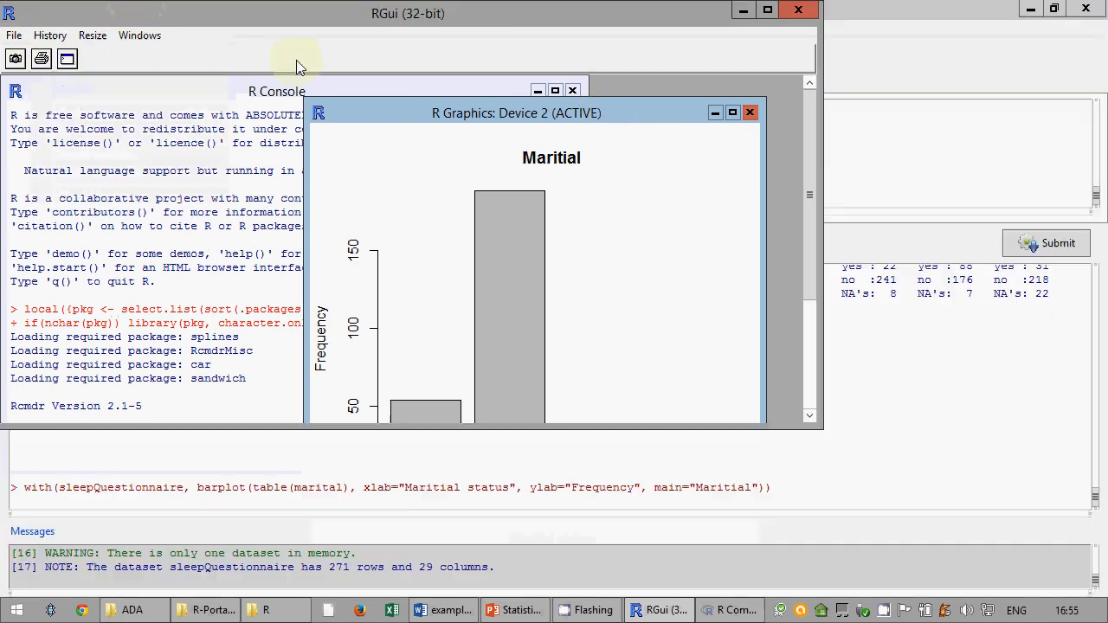
pyautogui.click(767, 10)
# Copy the bar graph as a bitmap, switch to Word and create a new blank document
pyautogui.rightClick(572, 251)
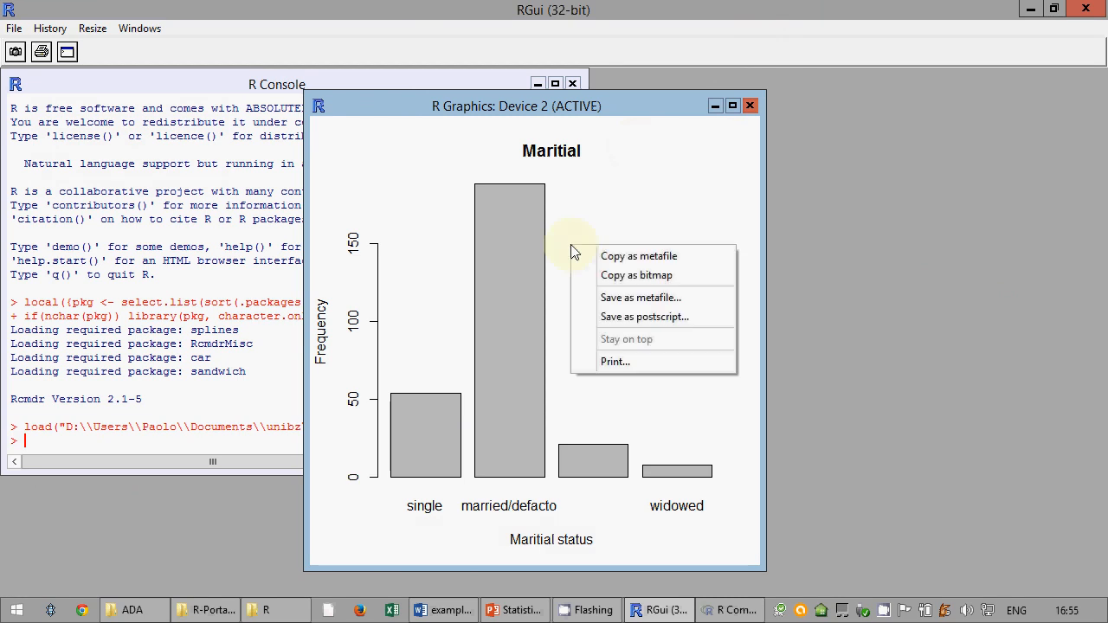
pyautogui.click(629, 277)
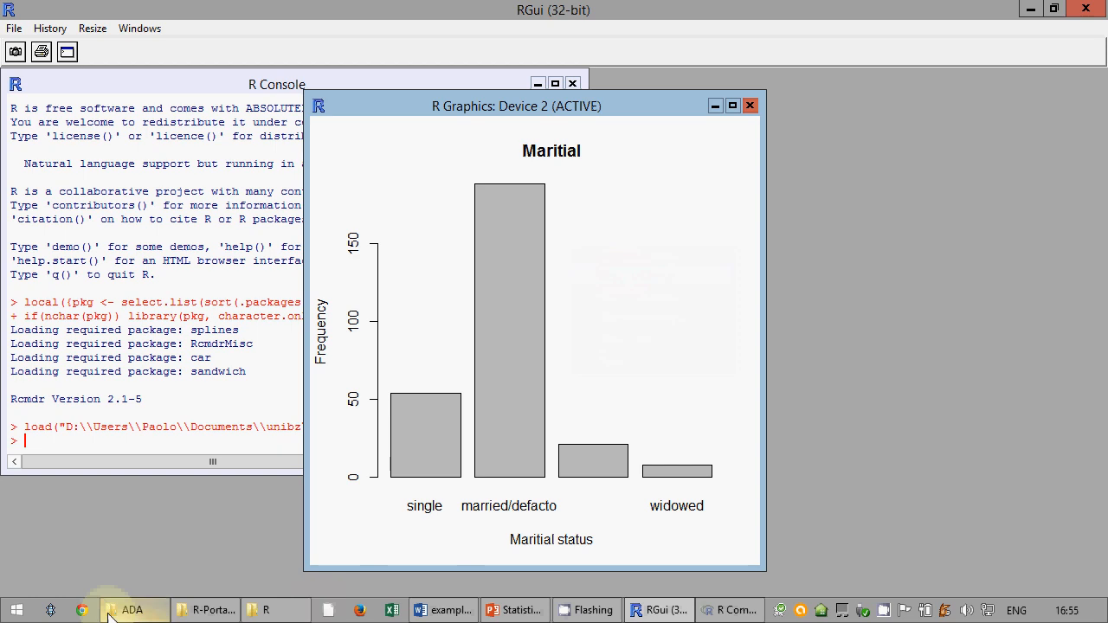
pyautogui.click(443, 609)
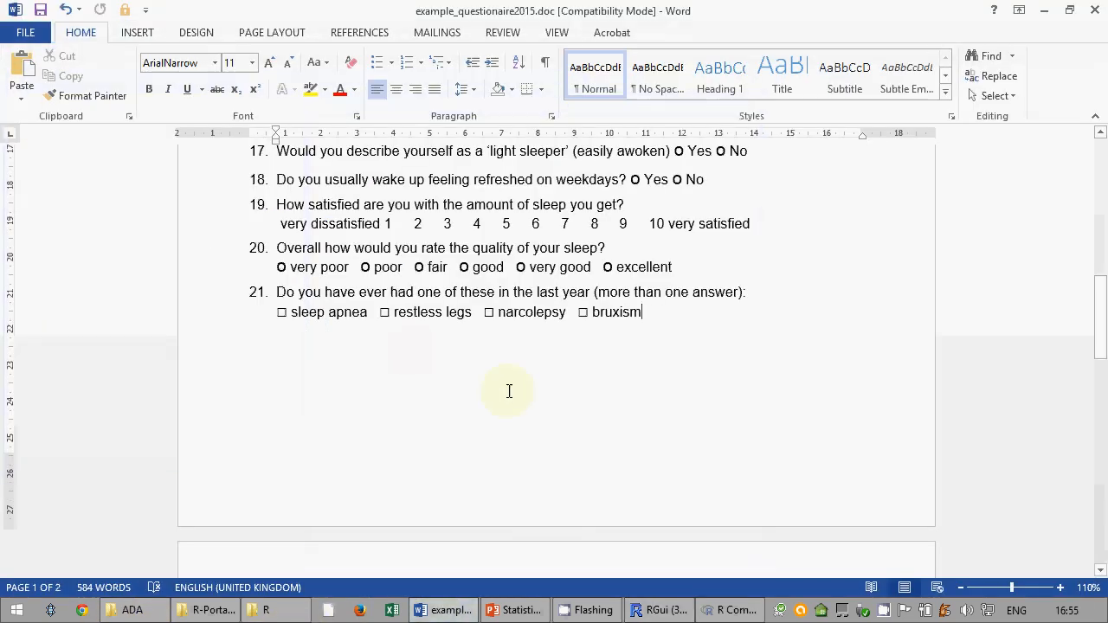
pyautogui.click(24, 32)
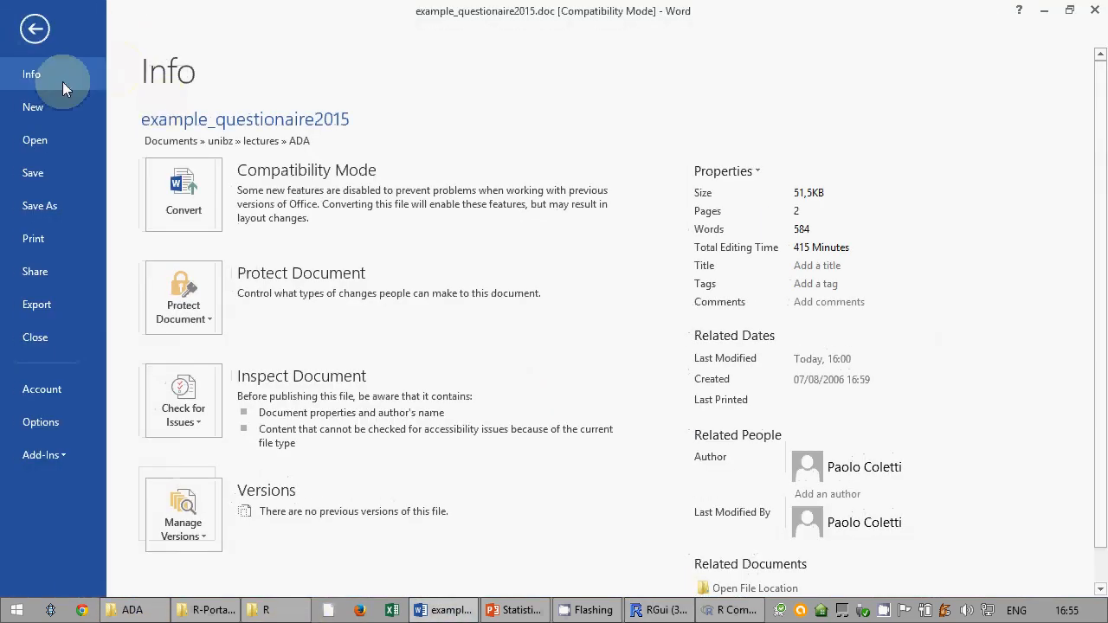
pyautogui.click(65, 106)
pyautogui.click(241, 264)
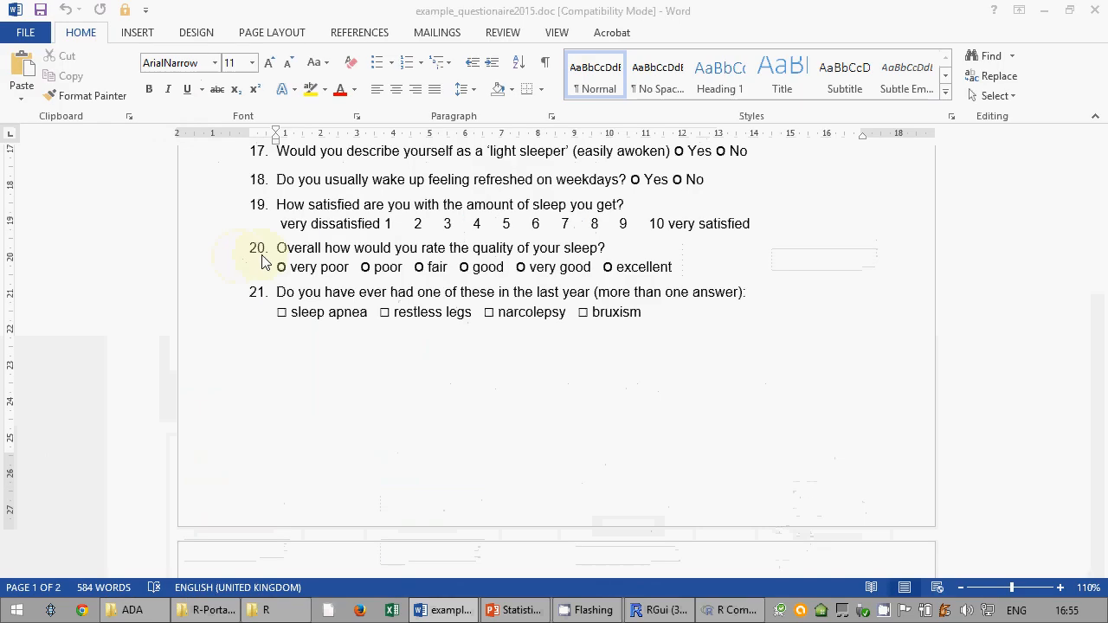
# Paste the bar graph into the blank document, delete it, paste it again and inspect the picture from title to axis labels
pyautogui.hotkey('ctrl', 'v')
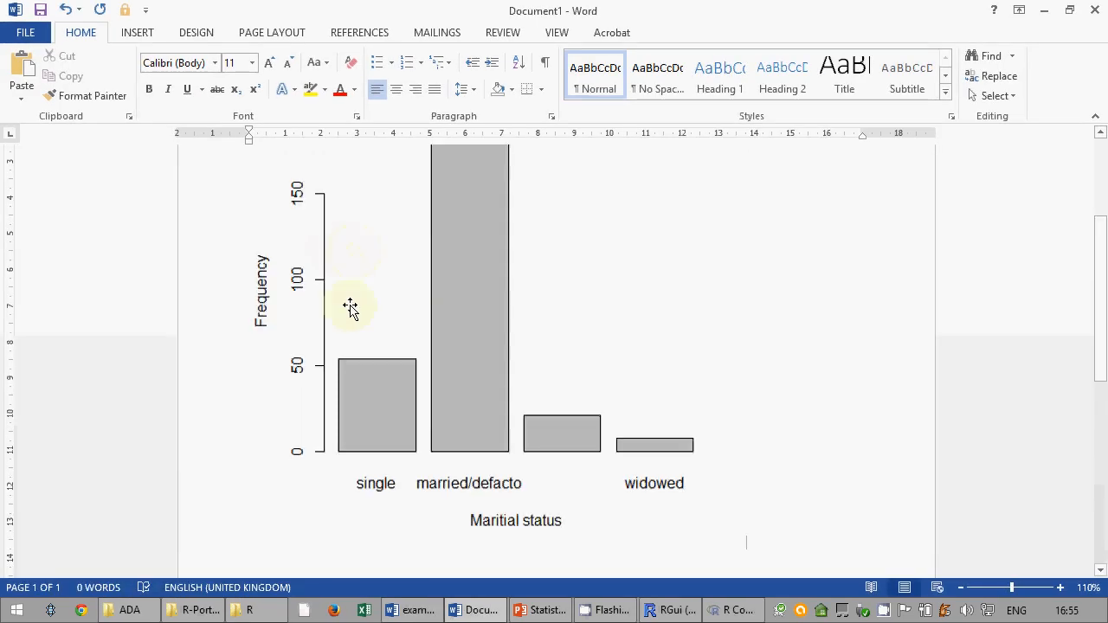
pyautogui.click(476, 279)
pyautogui.press('Delete')
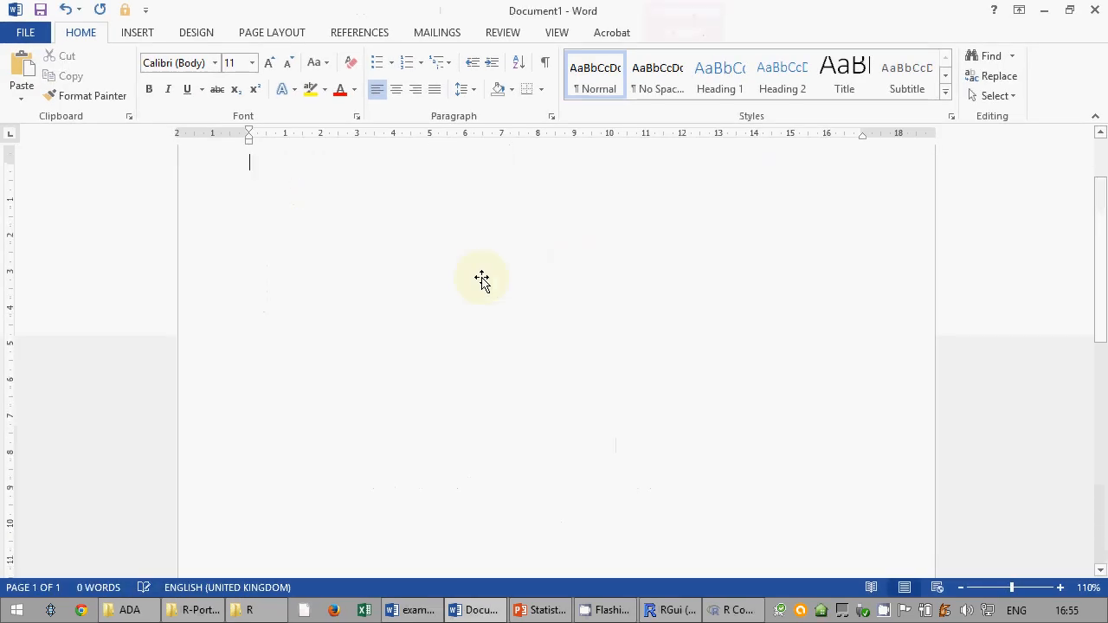
pyautogui.rightClick(459, 296)
pyautogui.click(496, 371)
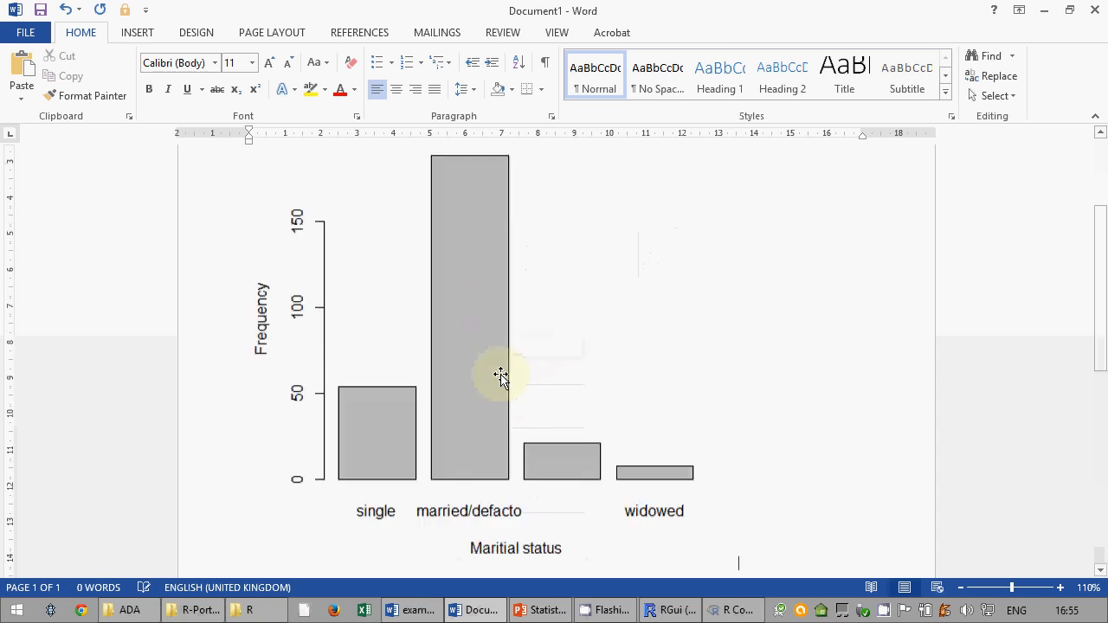
pyautogui.scroll(3, 451, 372)
pyautogui.click(433, 392)
pyautogui.scroll(-4, 506, 390)
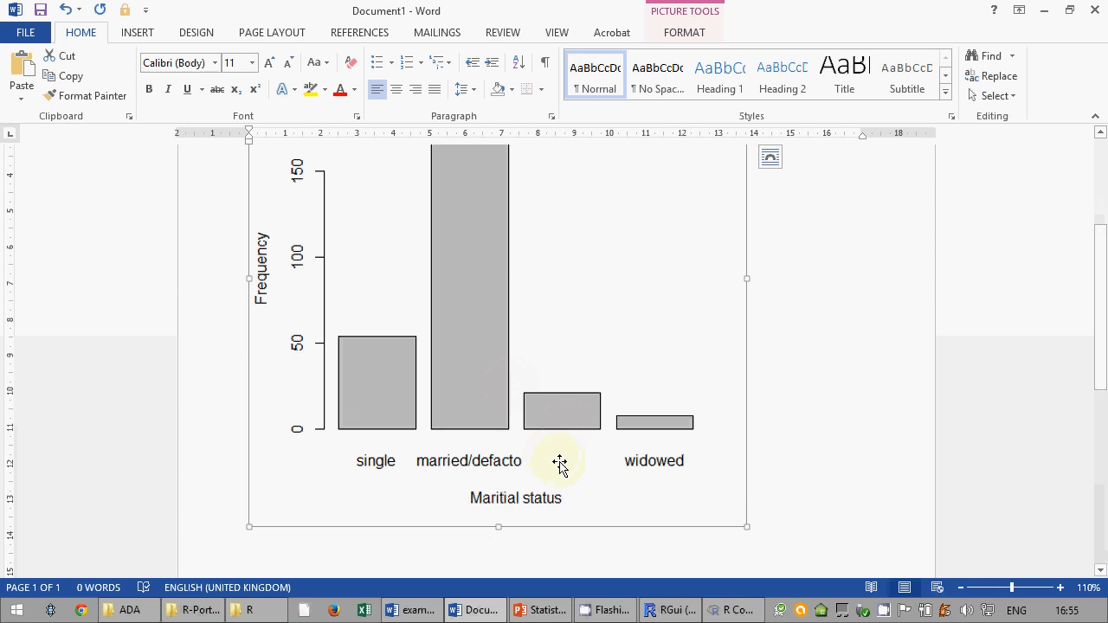
# Apply the thick metallic frame picture style to the pasted bar graph, then delete the picture from the document
pyautogui.click(684, 32)
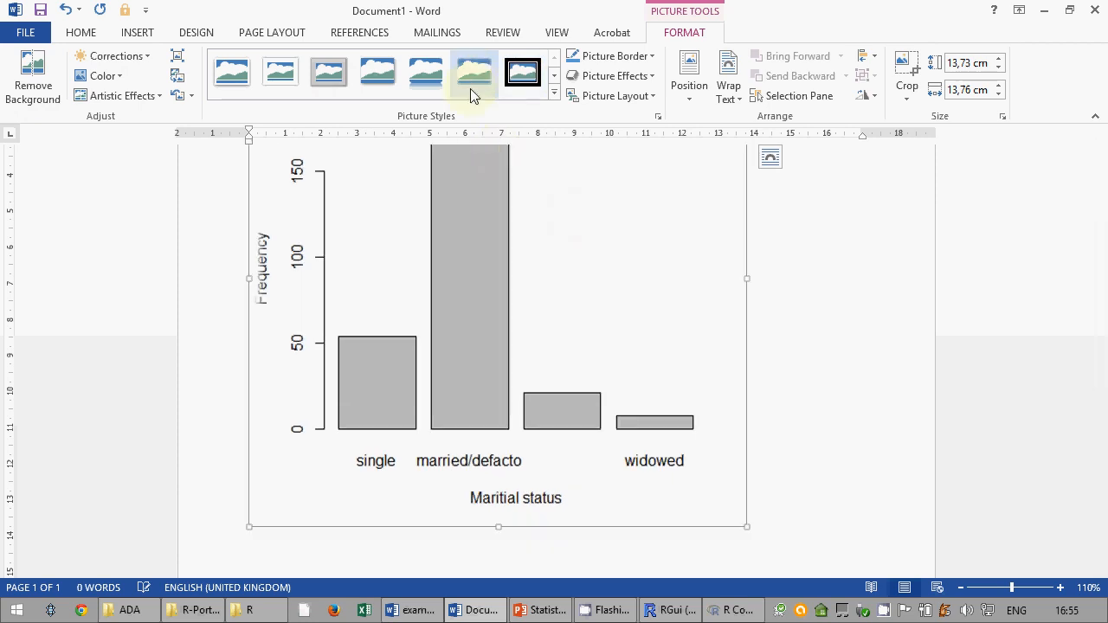
pyautogui.click(329, 73)
pyautogui.click(779, 359)
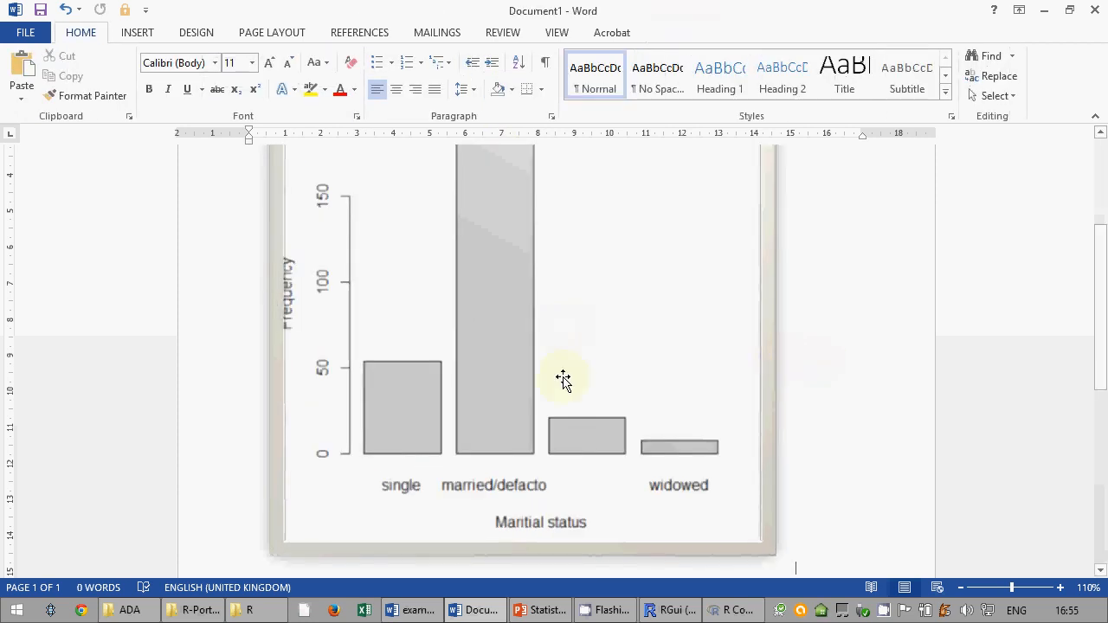
pyautogui.click(514, 355)
pyautogui.press('Delete')
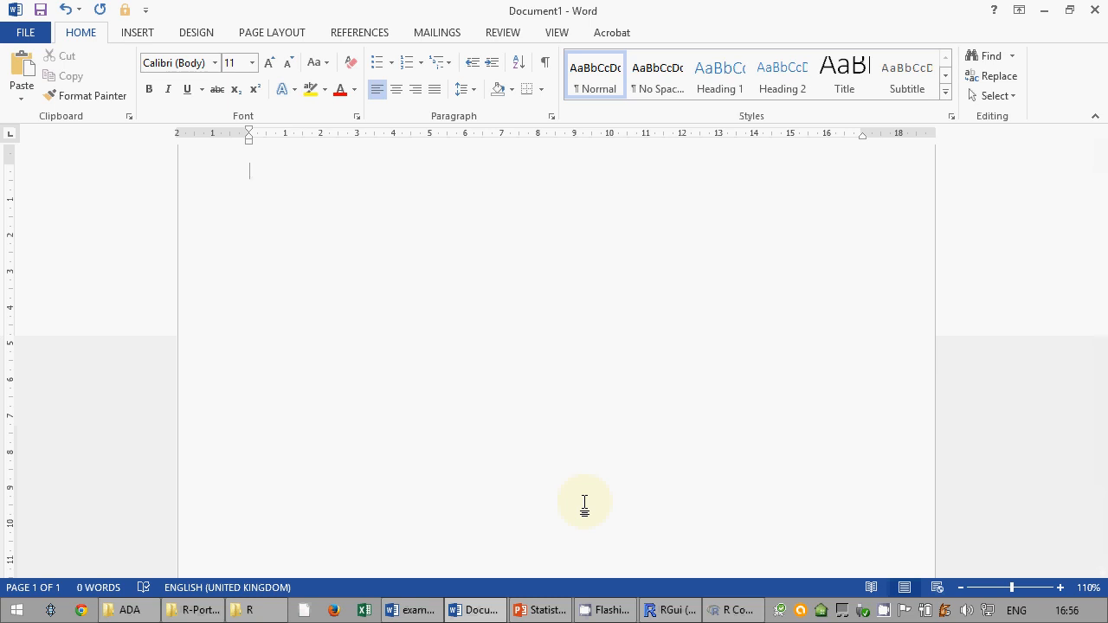
# Switch to RGui, close the bar graph window and return to R Commander
pyautogui.click(746, 610)
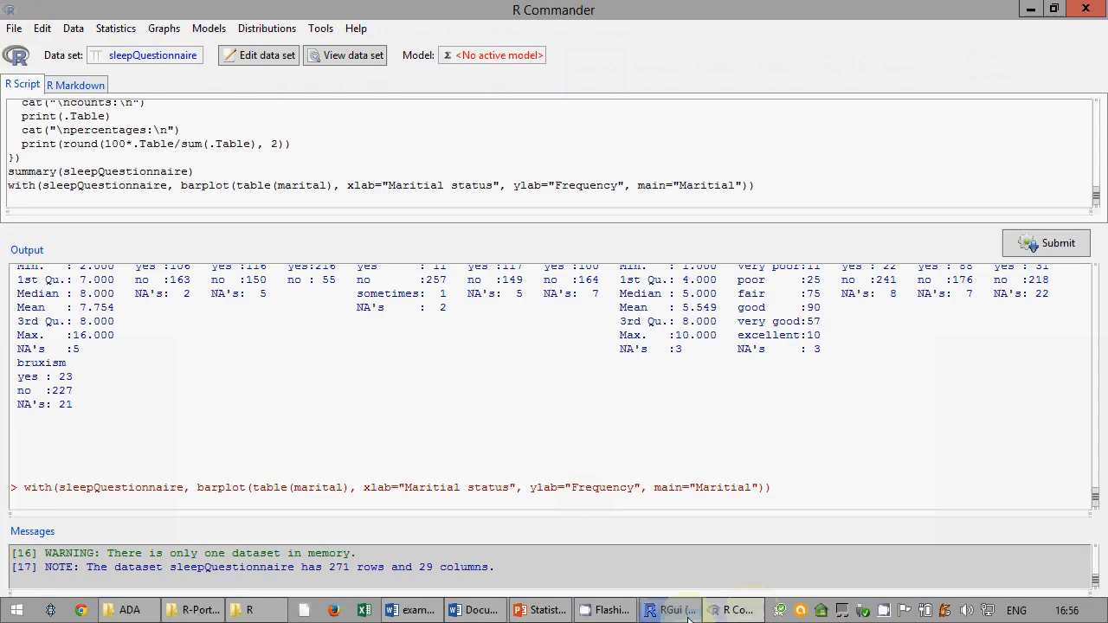
pyautogui.click(680, 611)
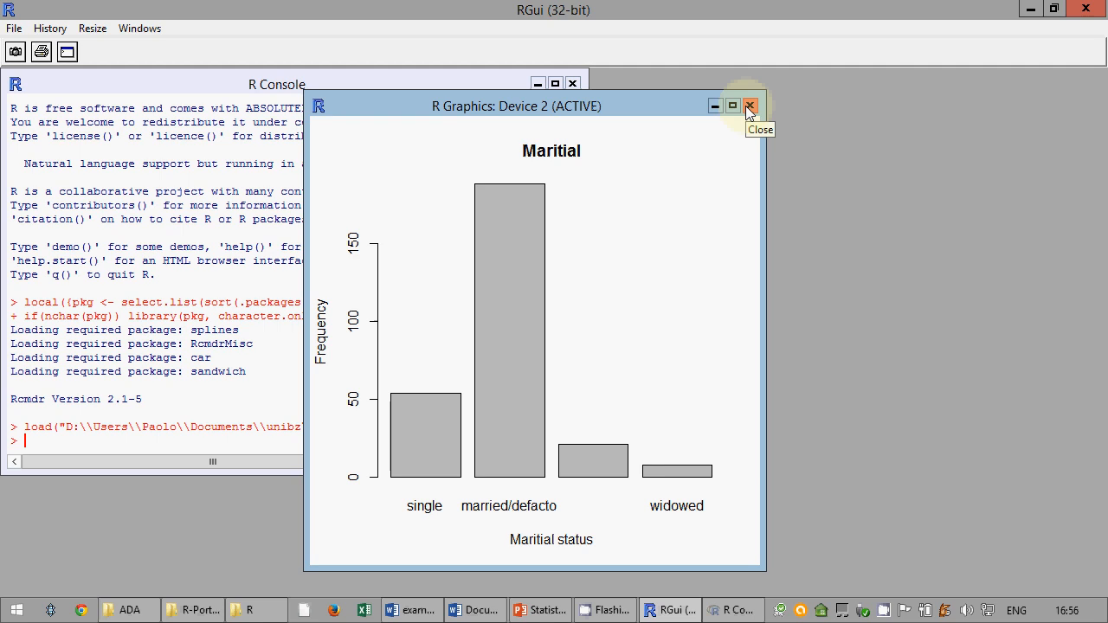
pyautogui.click(750, 105)
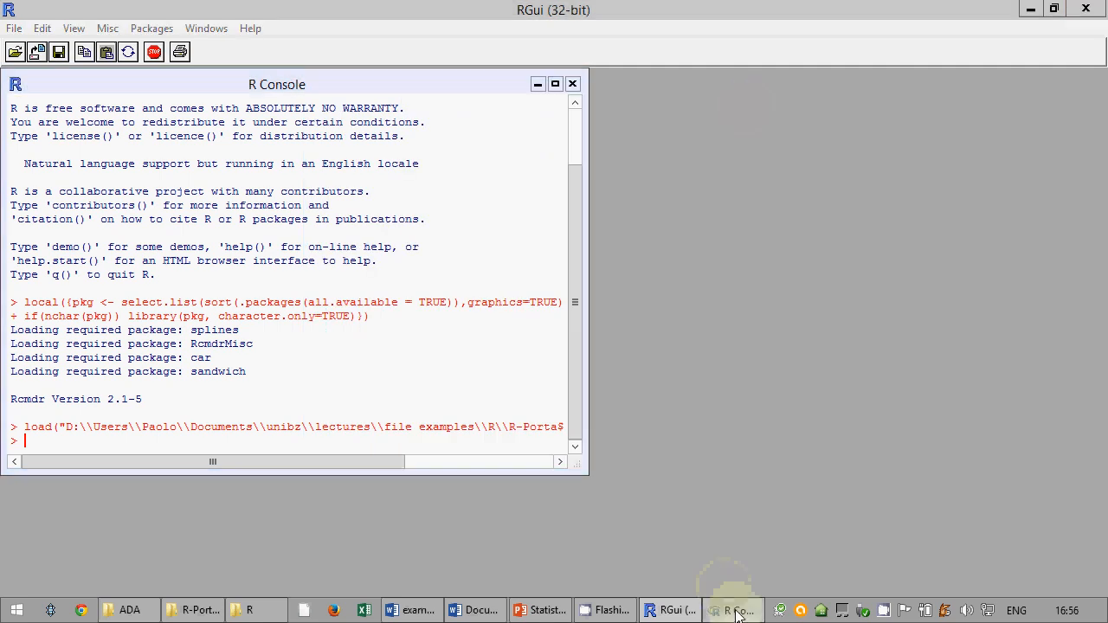
pyautogui.click(717, 596)
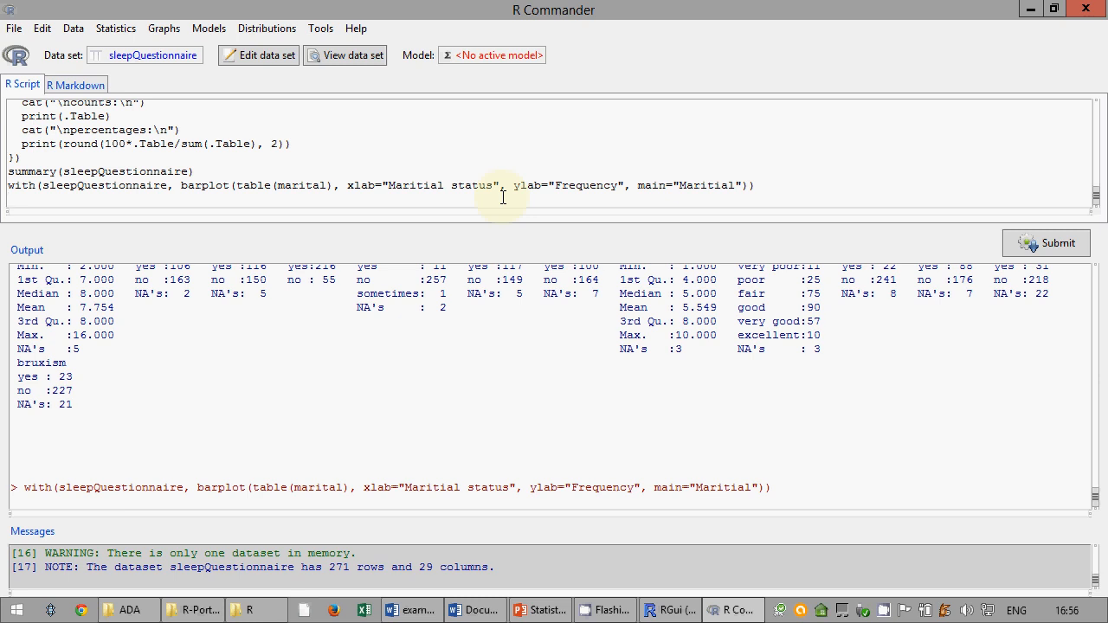
# Replace cyan with yellow #FFFF00 as the fifth colour of the graph colour palette and apply the palette
pyautogui.click(164, 28)
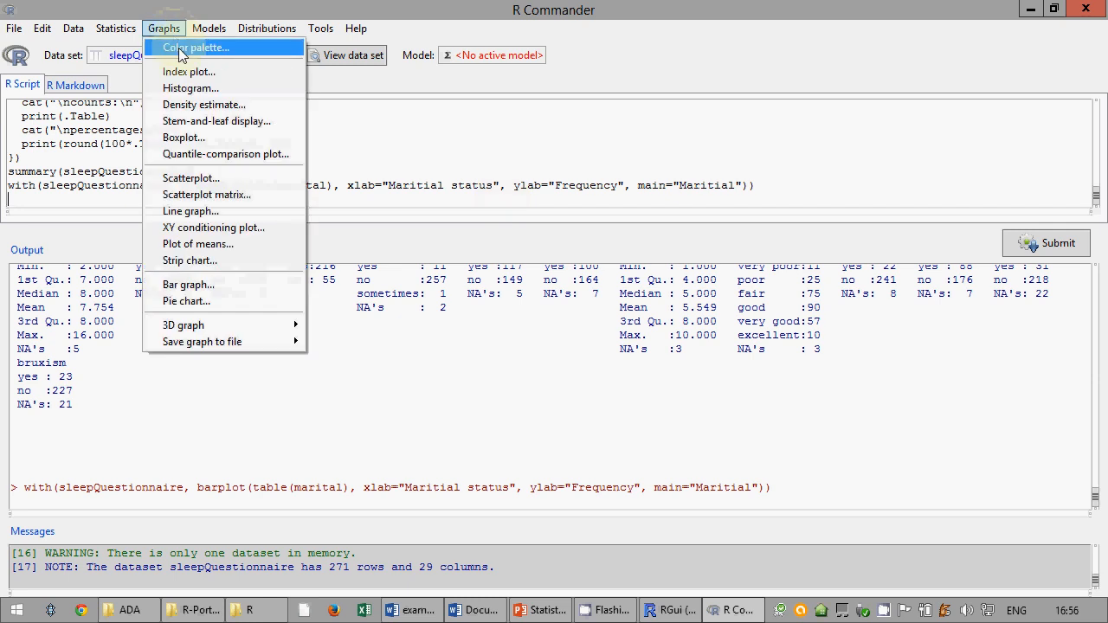
pyautogui.click(182, 48)
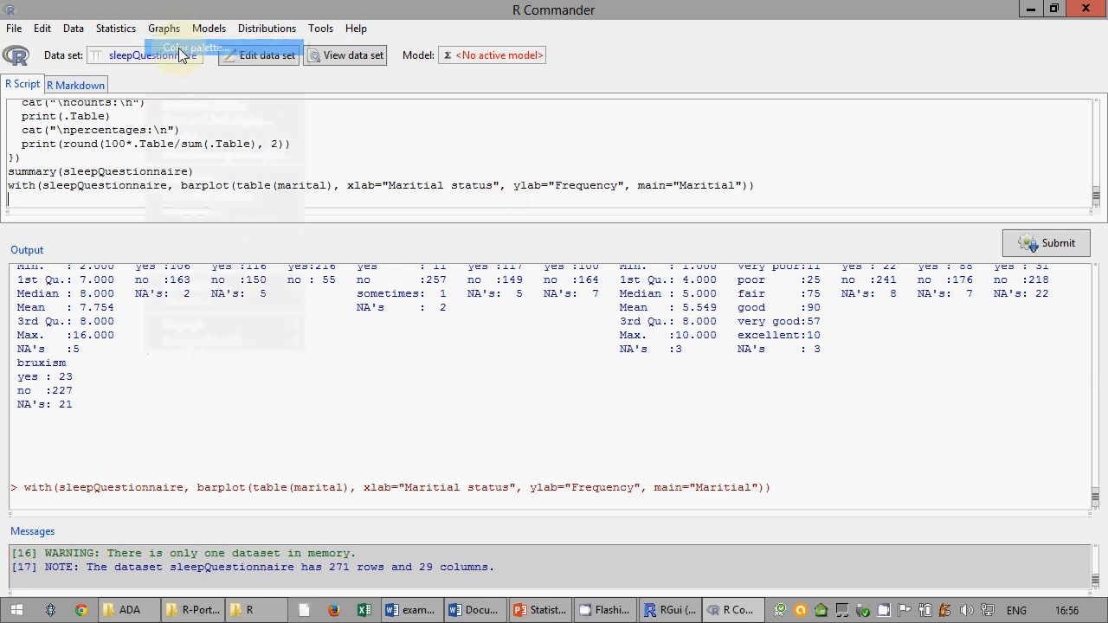
pyautogui.moveTo(252, 63); pyautogui.dragTo(540, 265)
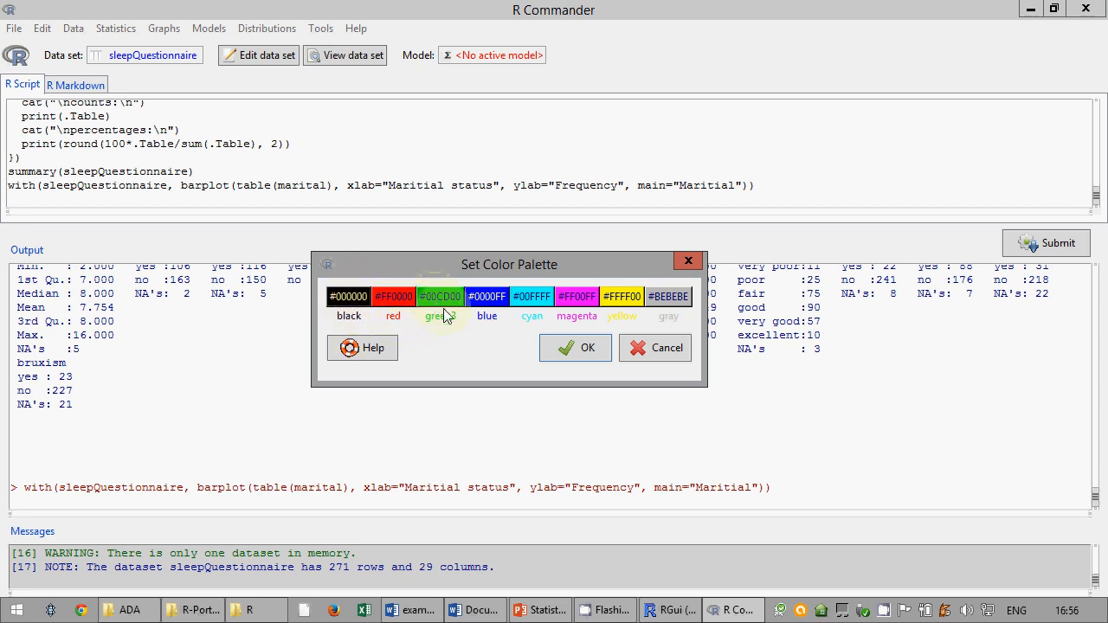
pyautogui.click(530, 299)
pyautogui.click(361, 348)
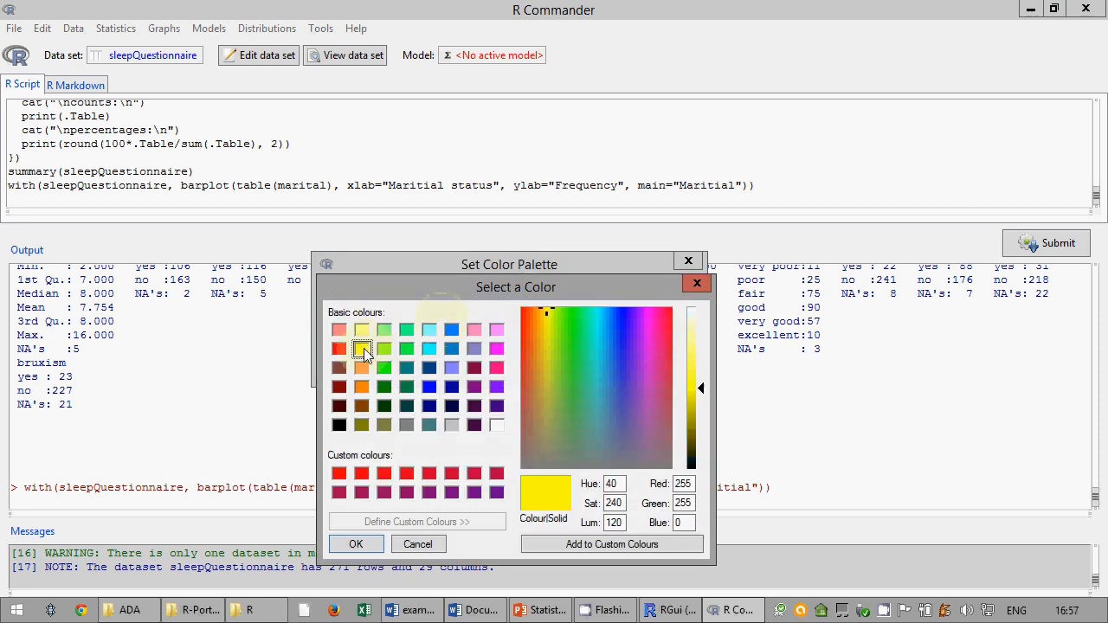
pyautogui.click(364, 544)
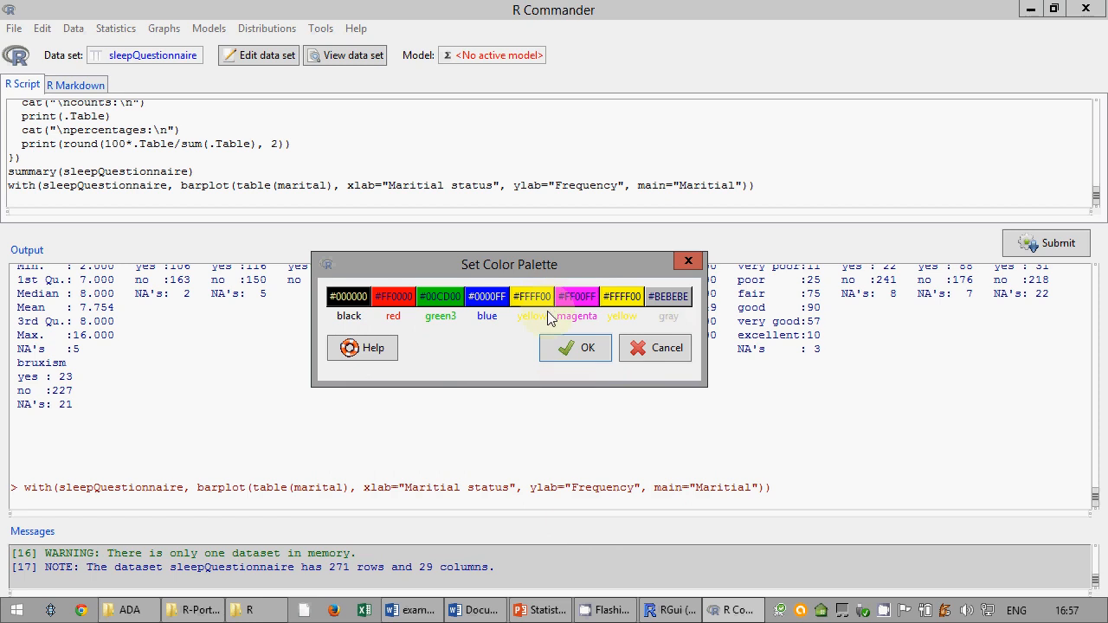
pyautogui.click(585, 353)
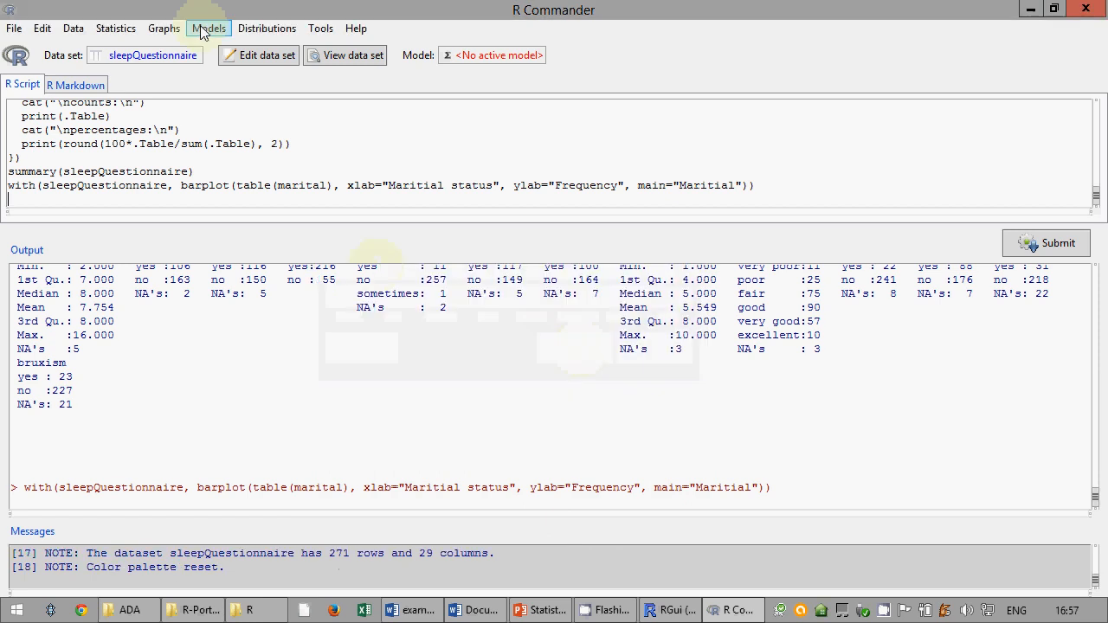
# Reopen the graph colour palette to check its colours and leave it without changes
pyautogui.click(164, 28)
pyautogui.click(195, 42)
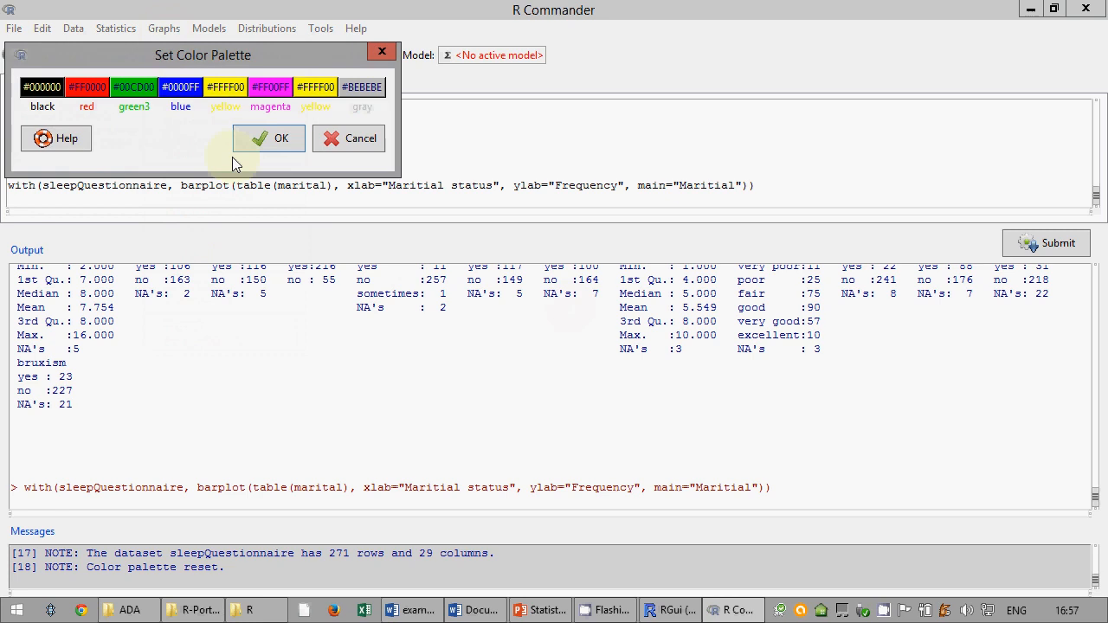
pyautogui.click(350, 138)
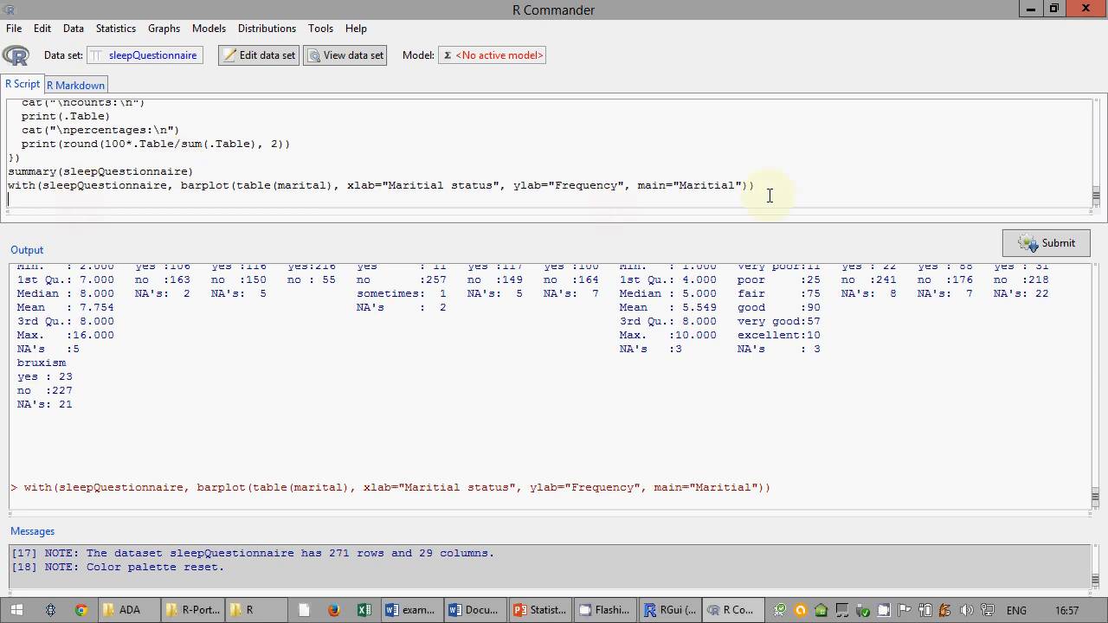
# Add the argument col=c(1) to the end of the marital barplot command in the script and run the command
pyautogui.moveTo(765, 185); pyautogui.dragTo(7, 186)
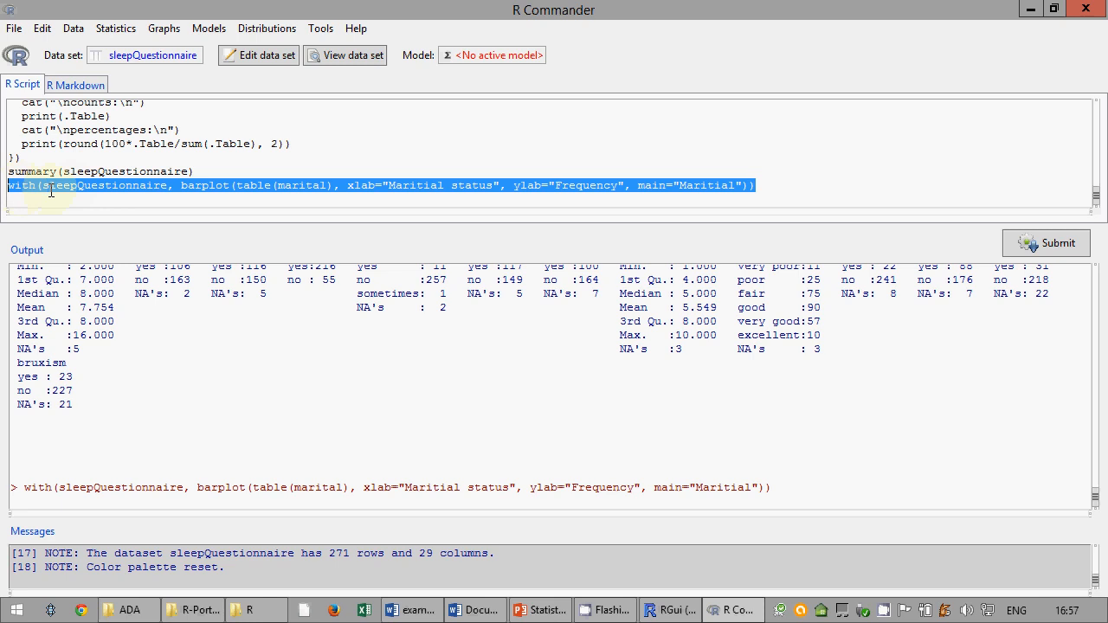
pyautogui.click(757, 189)
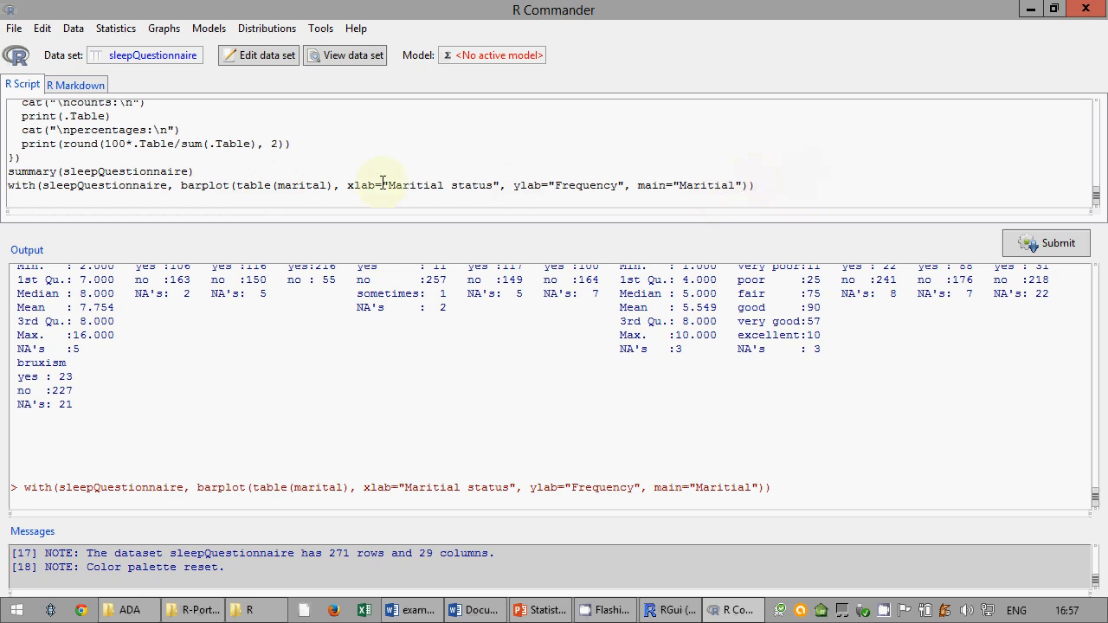
pyautogui.moveTo(181, 185); pyautogui.dragTo(238, 187)
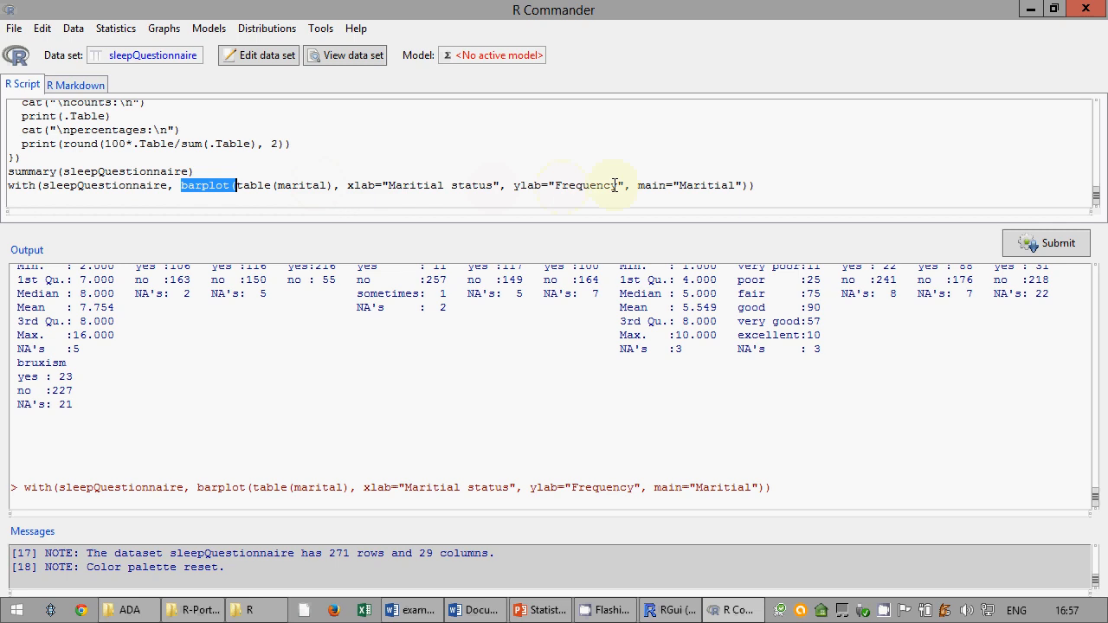
pyautogui.click(744, 187)
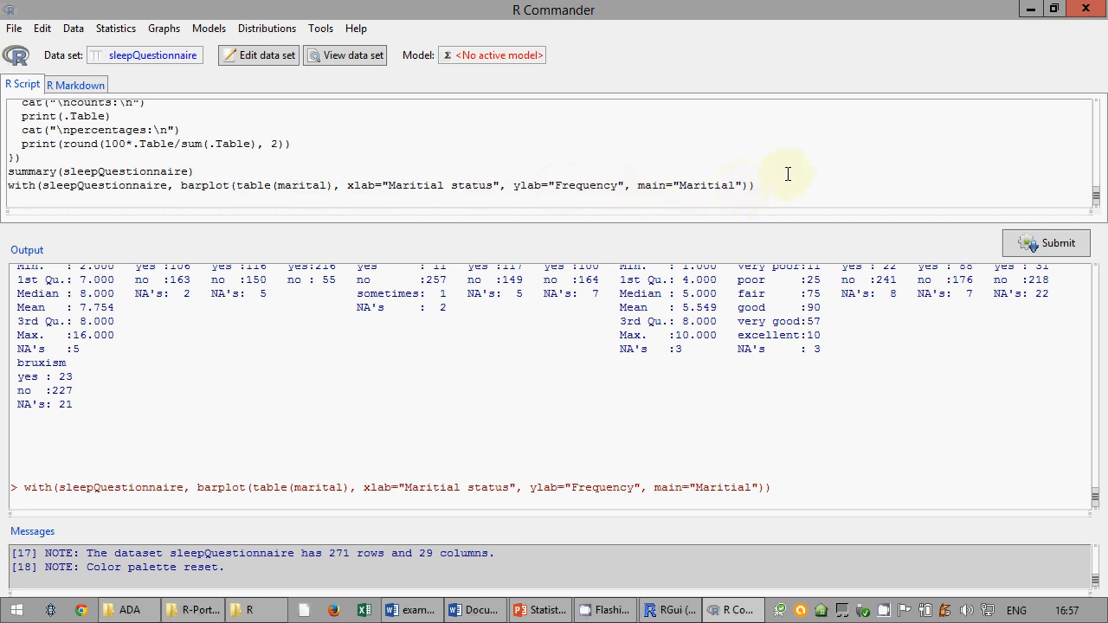
pyautogui.write(', col=c(1)')
pyautogui.doubleClick(789, 187)
pyautogui.click(804, 188)
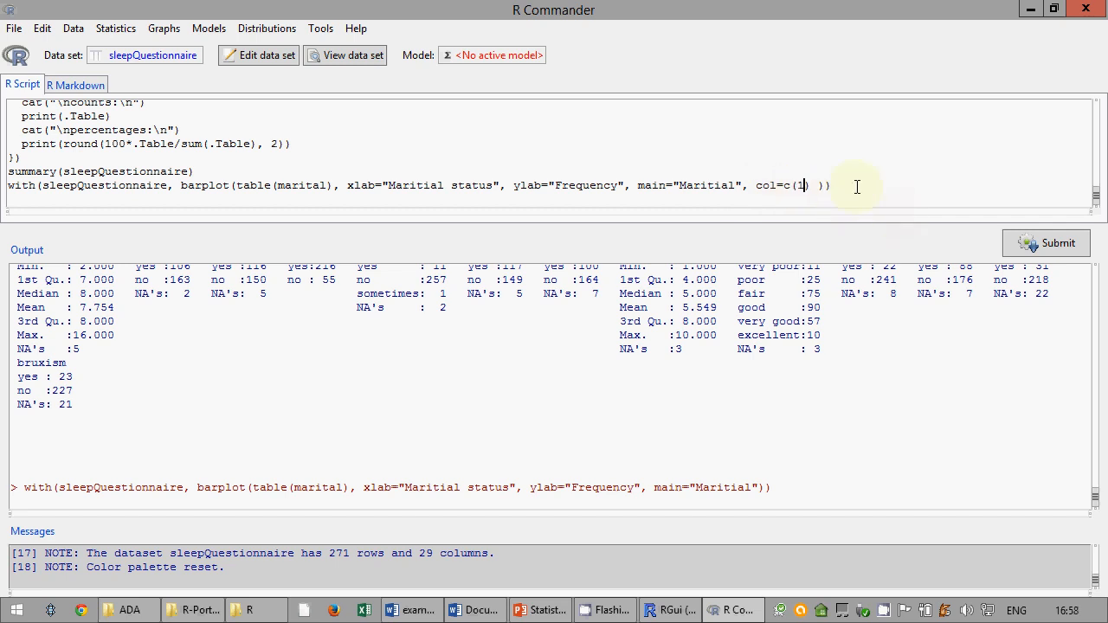
pyautogui.moveTo(857, 187); pyautogui.dragTo(8, 185)
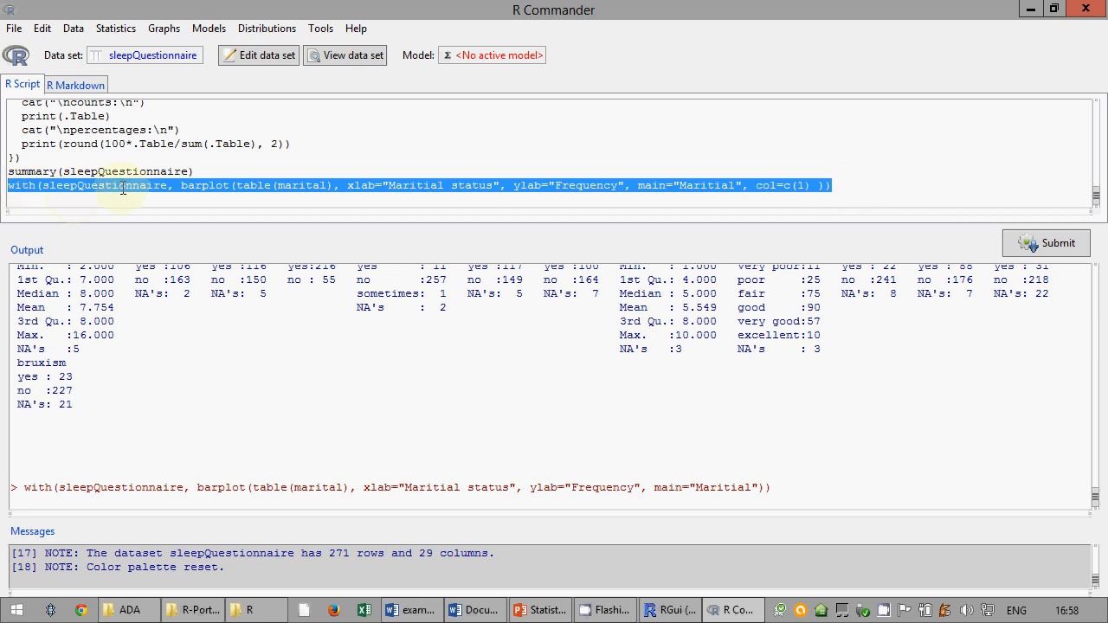
pyautogui.click(1032, 245)
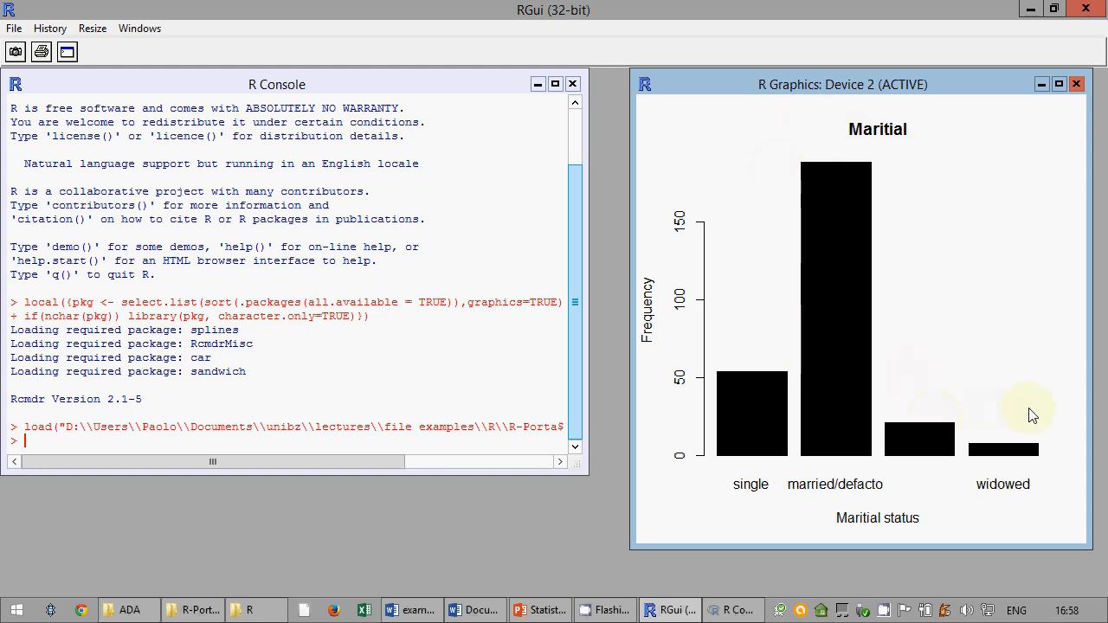
# Inspect the bar graph at full size and in a widened window, then close it and return to R Commander
pyautogui.click(1055, 85)
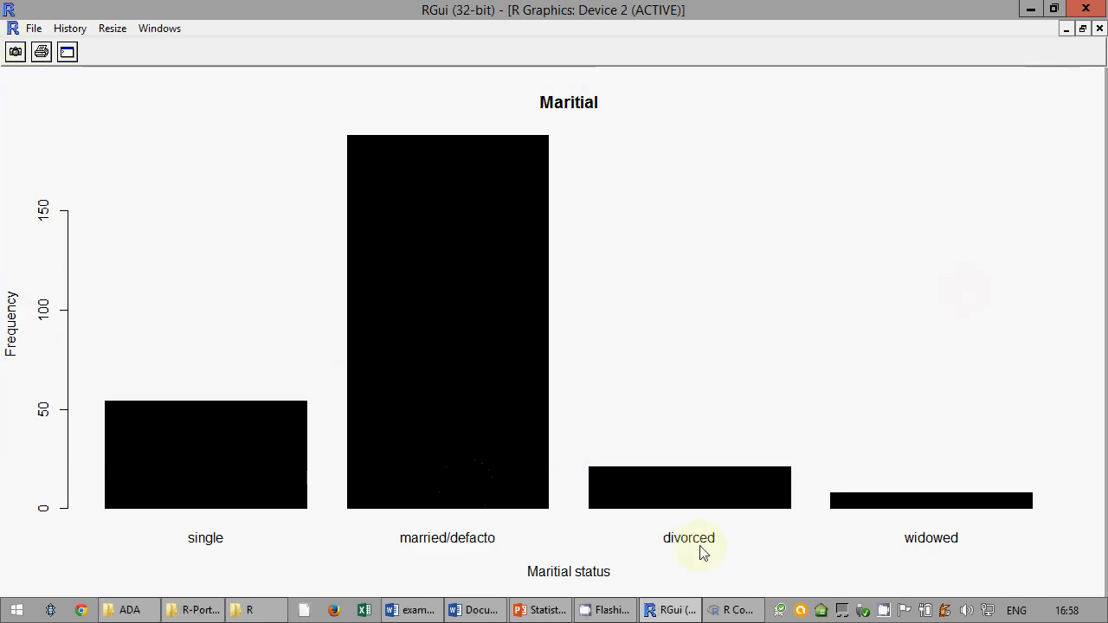
pyautogui.click(1083, 30)
pyautogui.moveTo(991, 80); pyautogui.dragTo(664, 83)
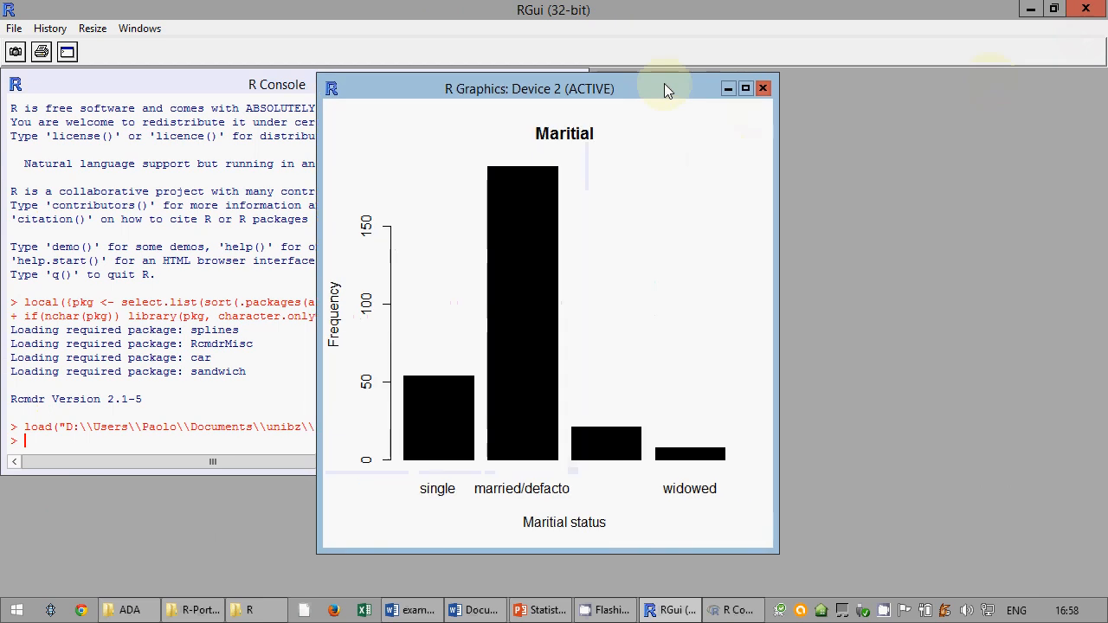
pyautogui.moveTo(777, 148); pyautogui.dragTo(952, 147)
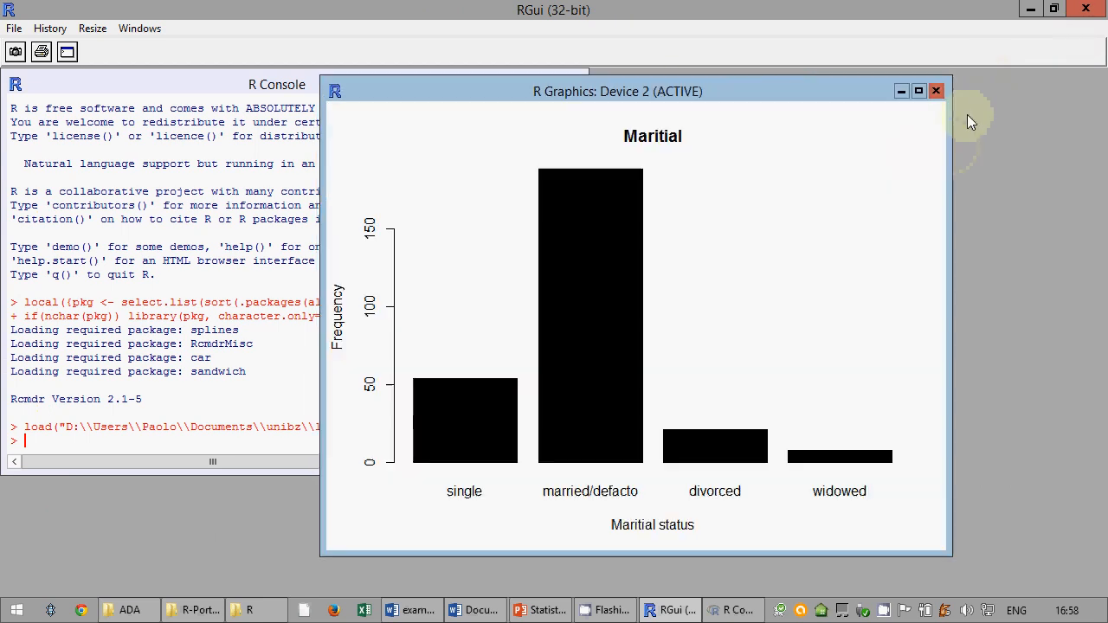
pyautogui.click(936, 91)
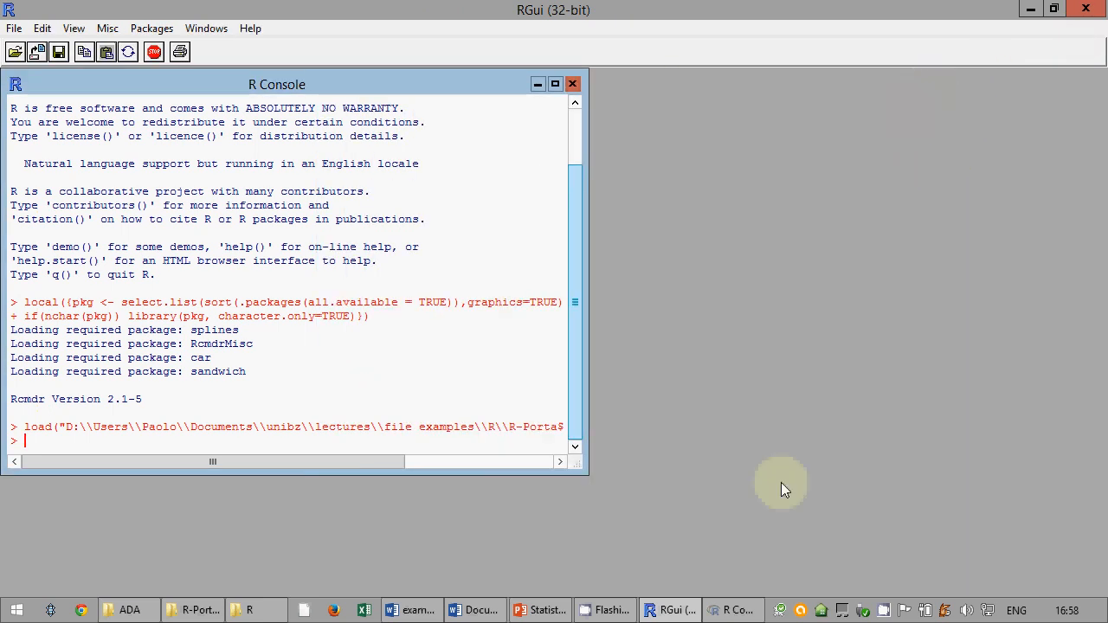
pyautogui.hotkey('alt', 'Tab')
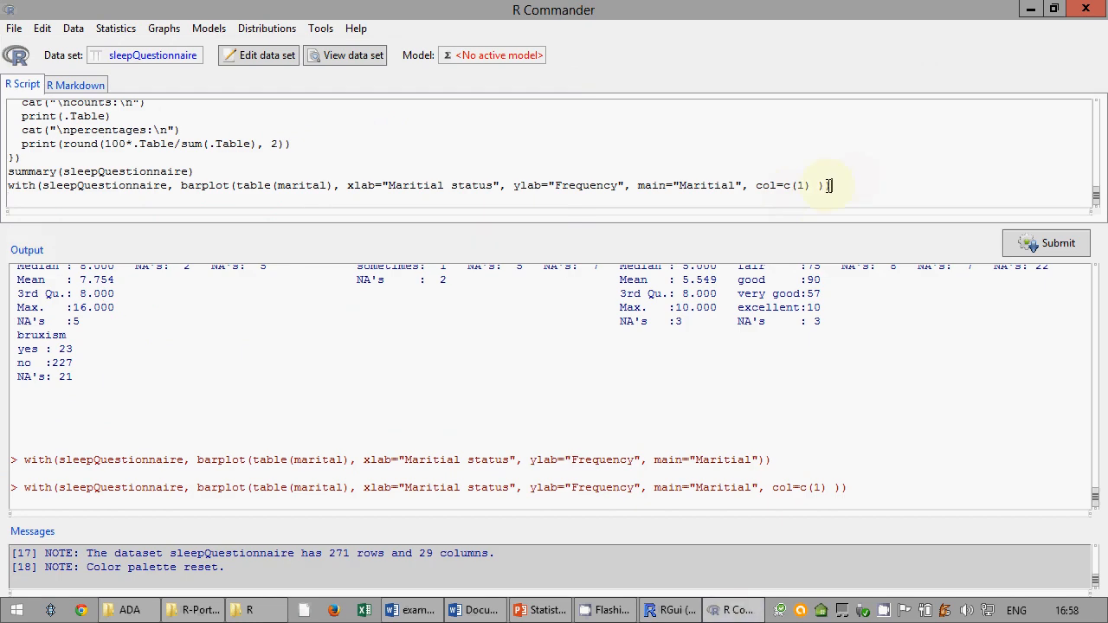
# Extend the barplot colours to col=c(1,3,2,5), run the command and close the resulting graph window
pyautogui.click(804, 186)
pyautogui.write(',3,2,5')
pyautogui.moveTo(898, 186); pyautogui.dragTo(8, 184)
pyautogui.click(1033, 244)
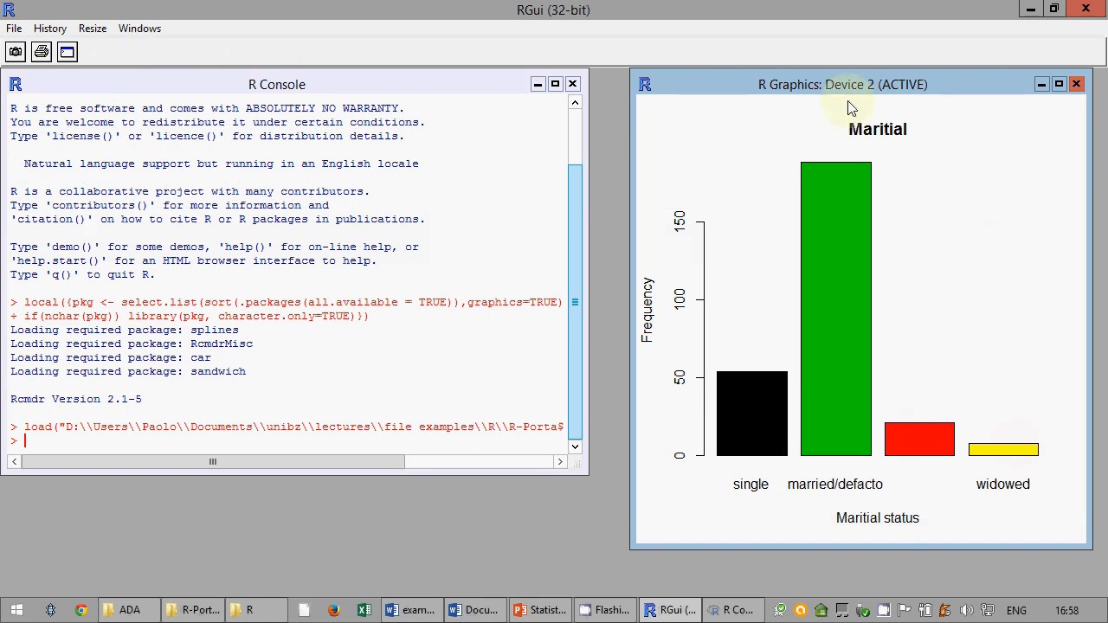
pyautogui.moveTo(844, 84); pyautogui.dragTo(639, 105)
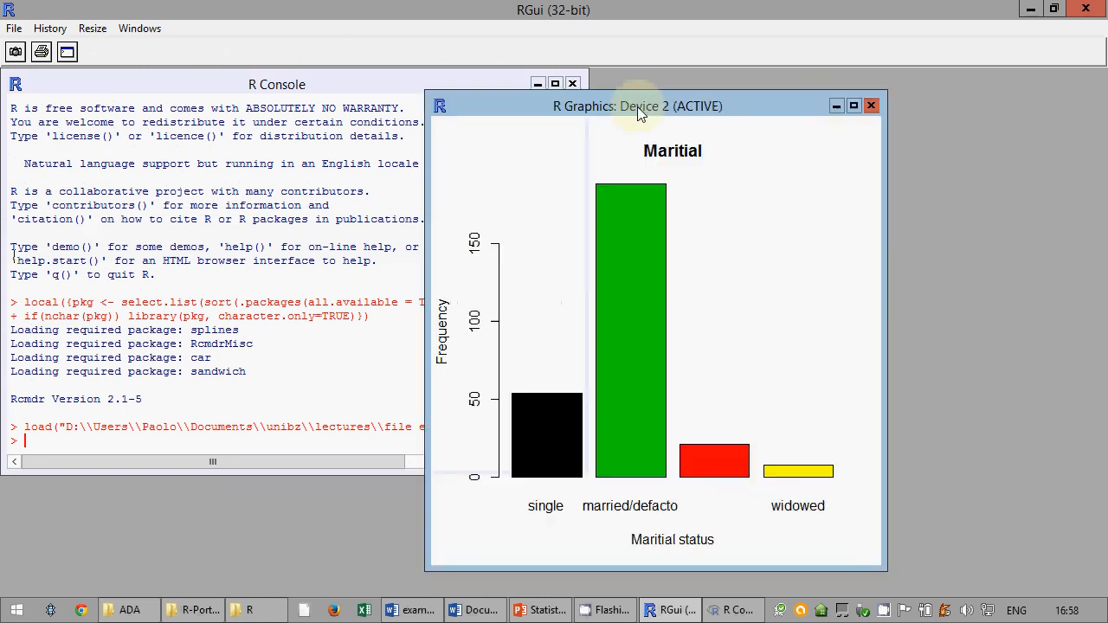
pyautogui.click(873, 106)
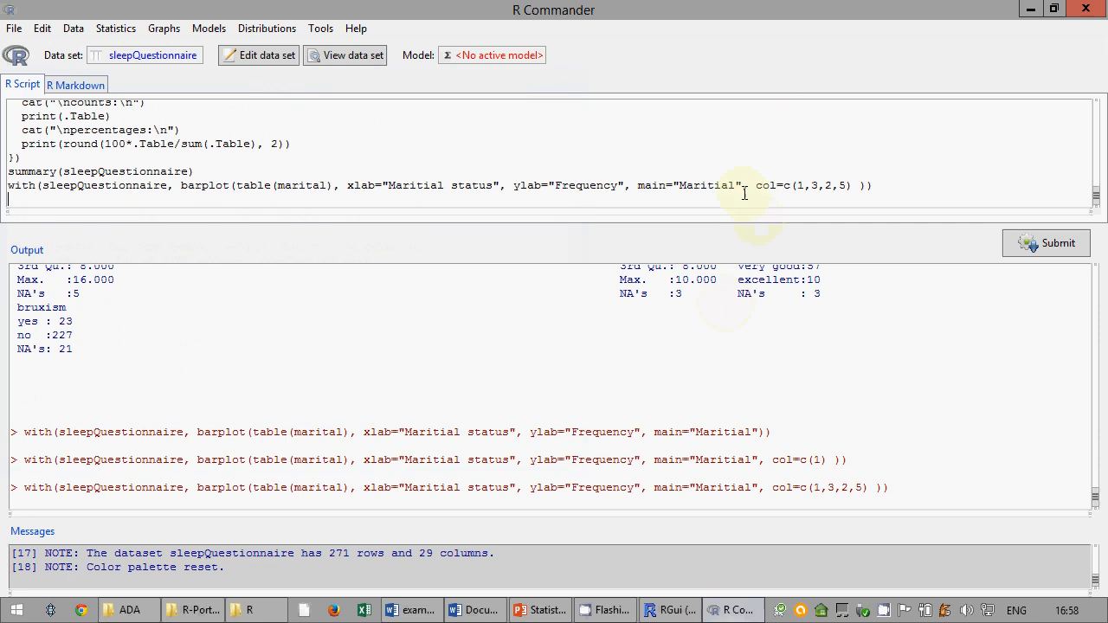
pyautogui.moveTo(749, 186); pyautogui.dragTo(752, 193)
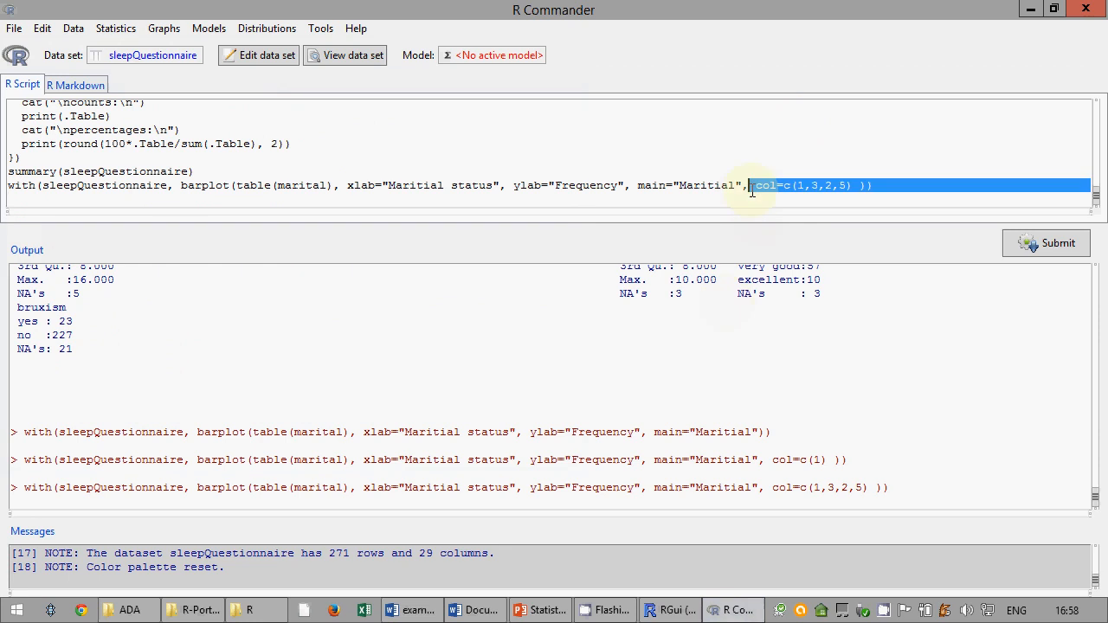
pyautogui.moveTo(857, 187); pyautogui.dragTo(746, 186)
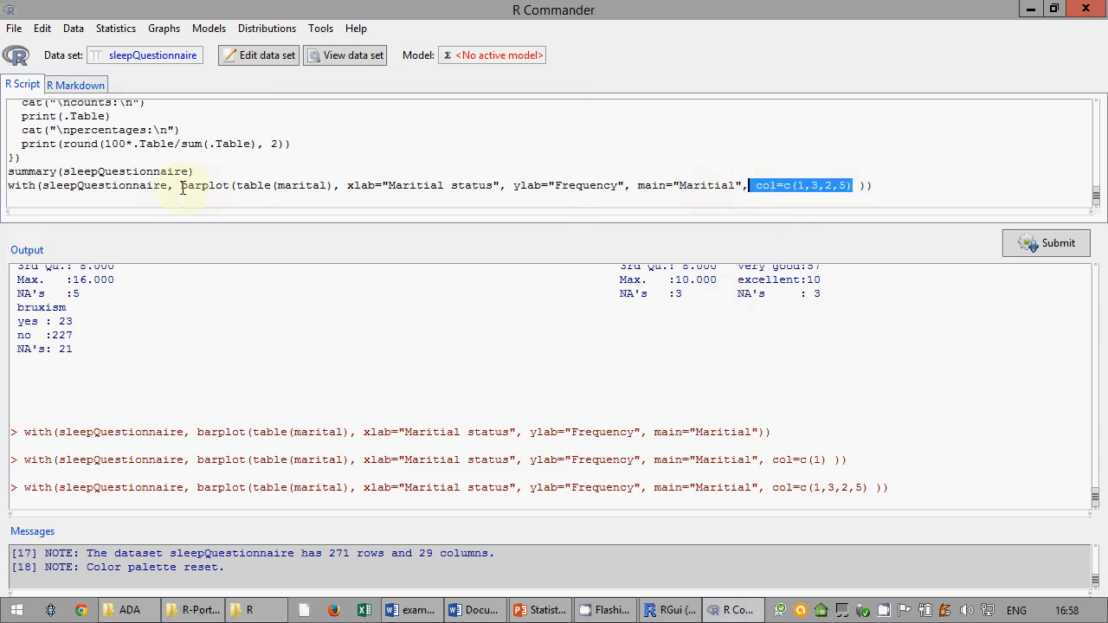
pyautogui.moveTo(182, 187); pyautogui.dragTo(230, 186)
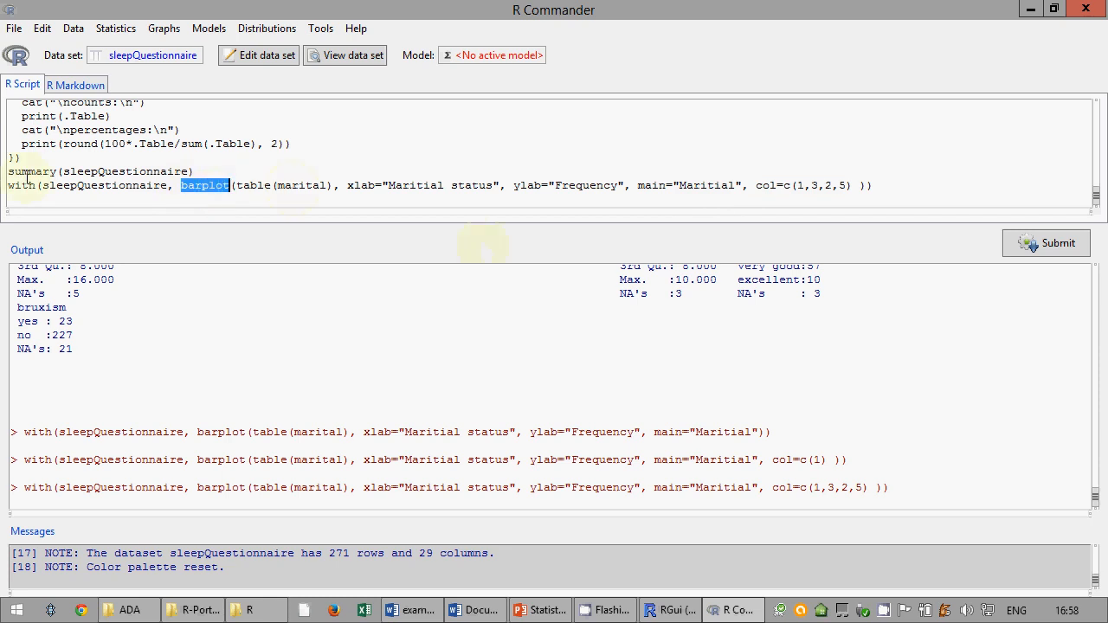
pyautogui.moveTo(9, 185); pyautogui.dragTo(884, 189)
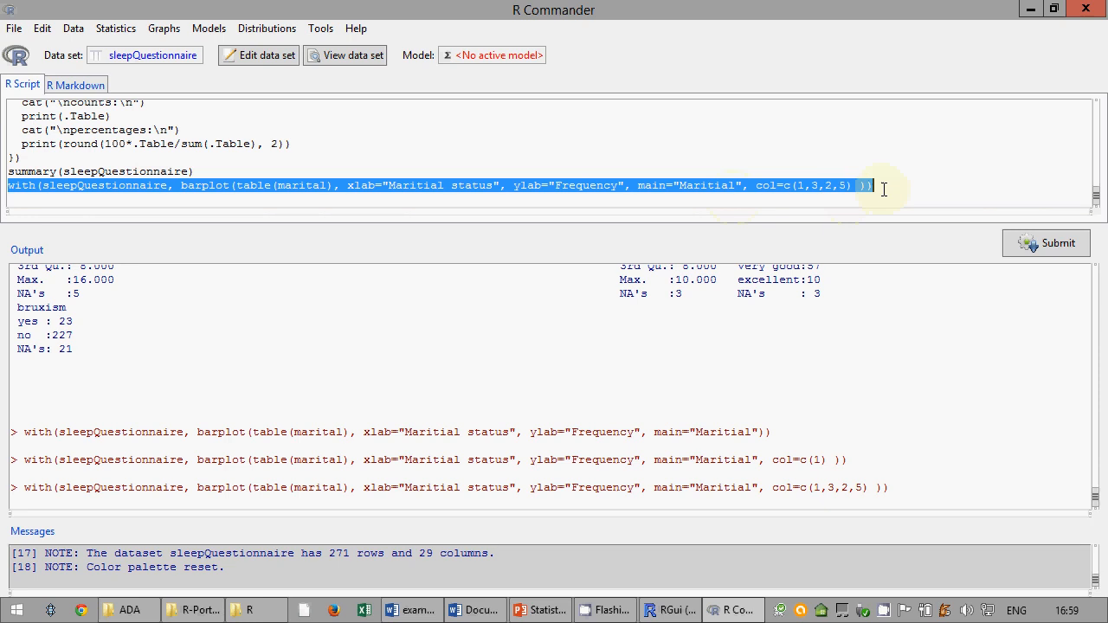
pyautogui.moveTo(181, 185); pyautogui.dragTo(229, 186)
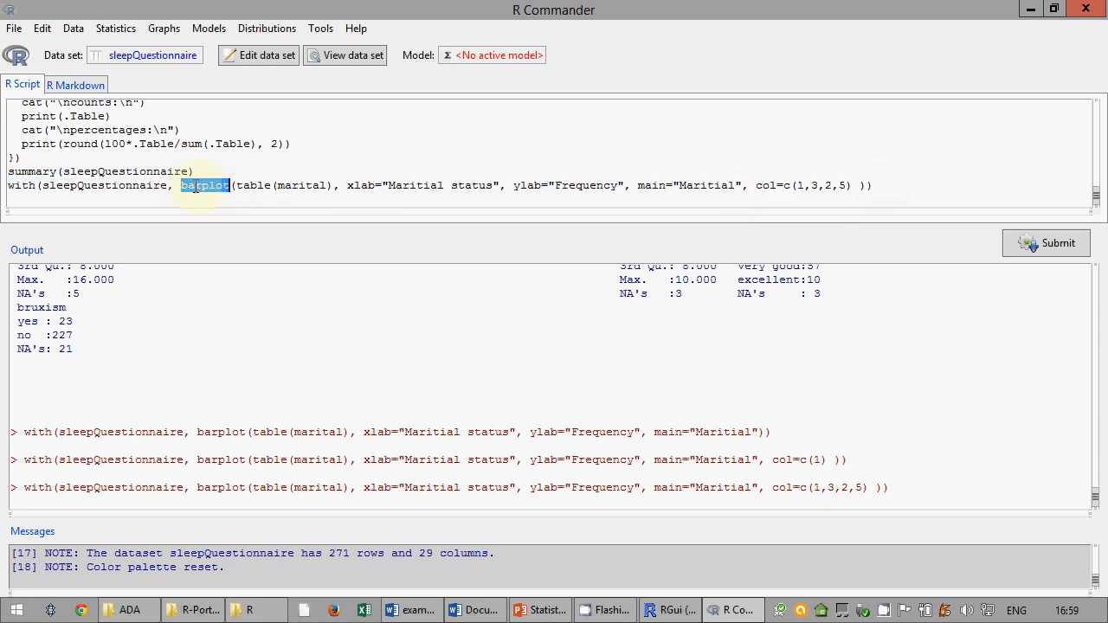
# Add a blank line after the barplot command and draw a pie chart of marital with automatic labels and title
pyautogui.click(875, 167)
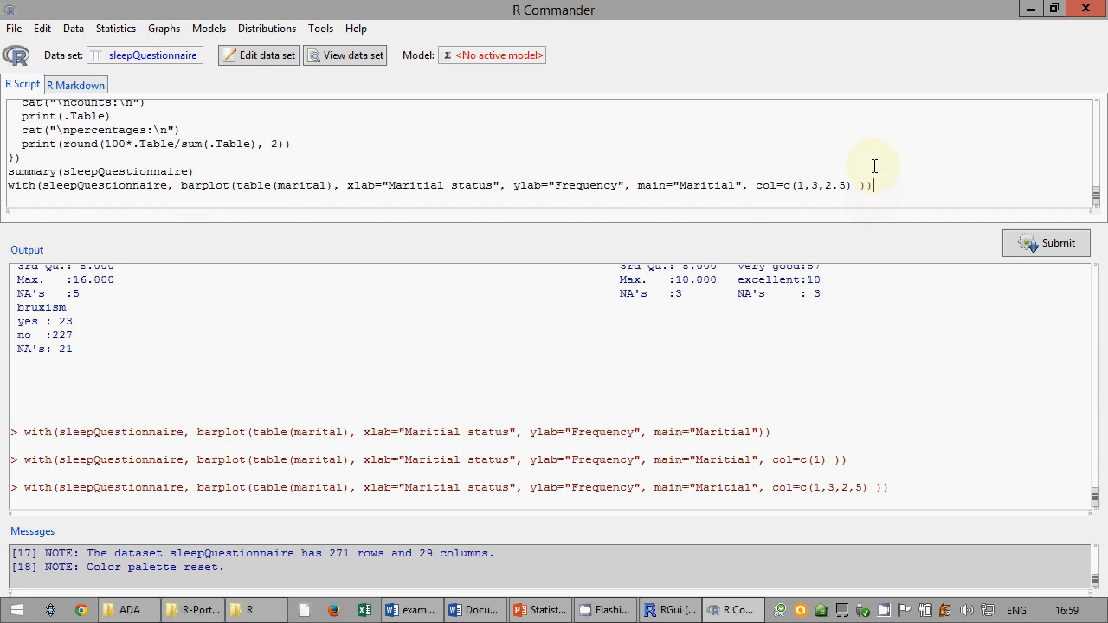
pyautogui.press('Return')
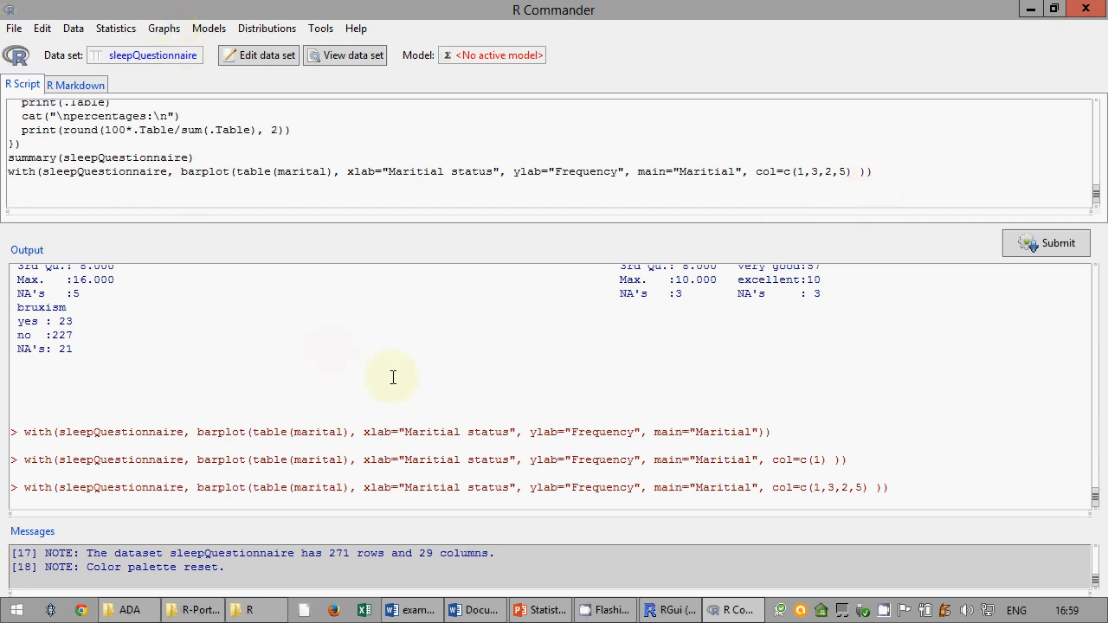
pyautogui.click(164, 28)
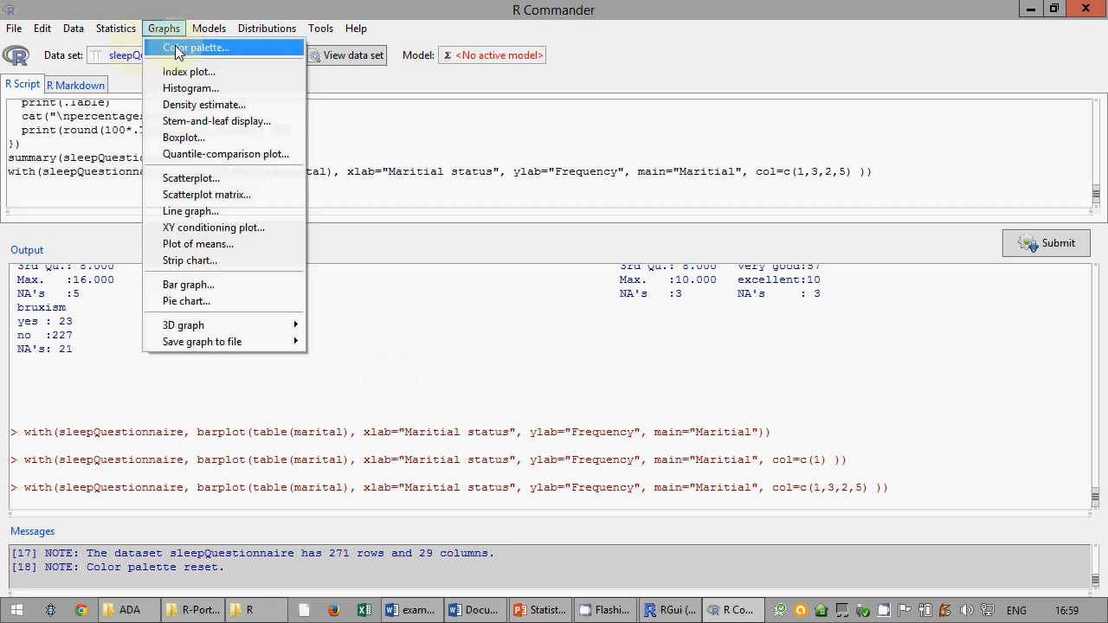
pyautogui.click(220, 303)
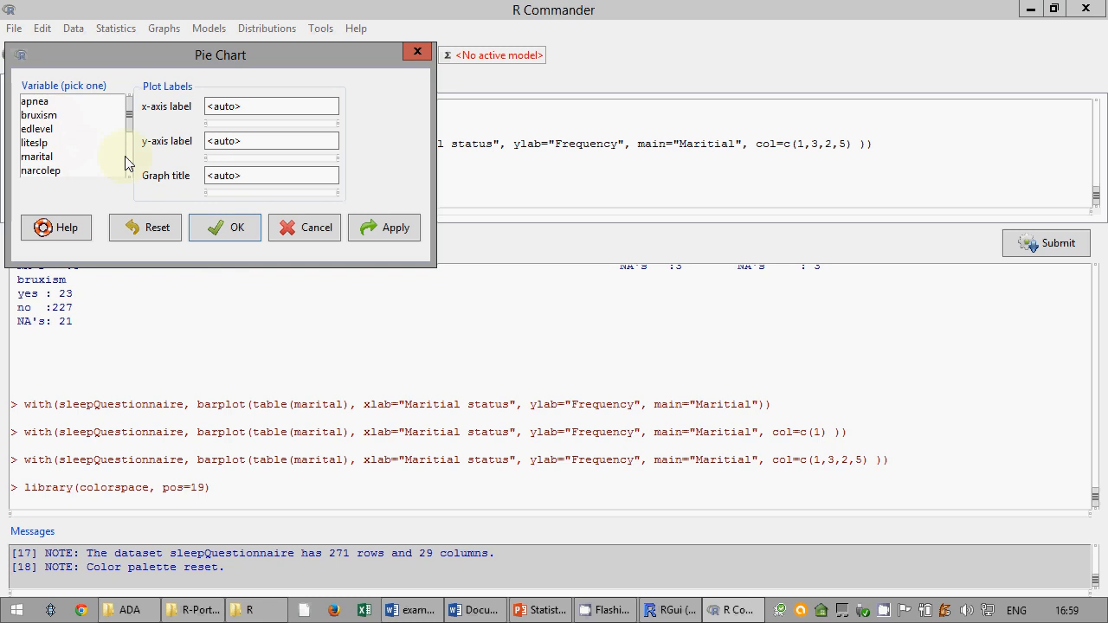
pyautogui.scroll(-4, 125, 156)
pyautogui.moveTo(134, 164); pyautogui.dragTo(130, 108)
pyautogui.click(38, 144)
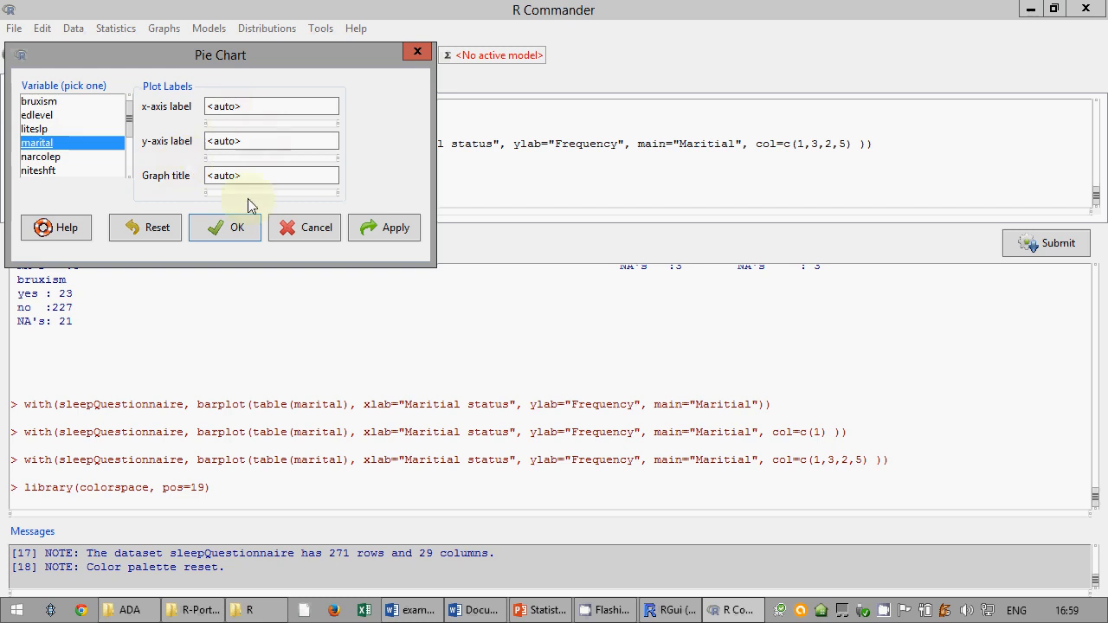
pyautogui.click(226, 228)
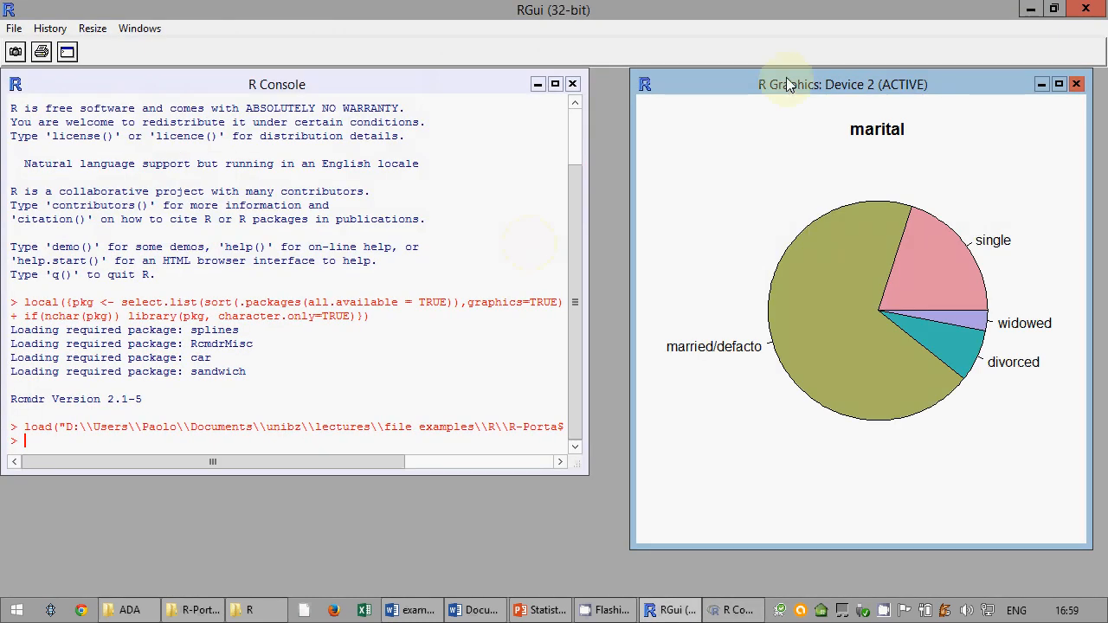
# View the pie chart, close its window and return to R Commander
pyautogui.moveTo(787, 81); pyautogui.dragTo(389, 95)
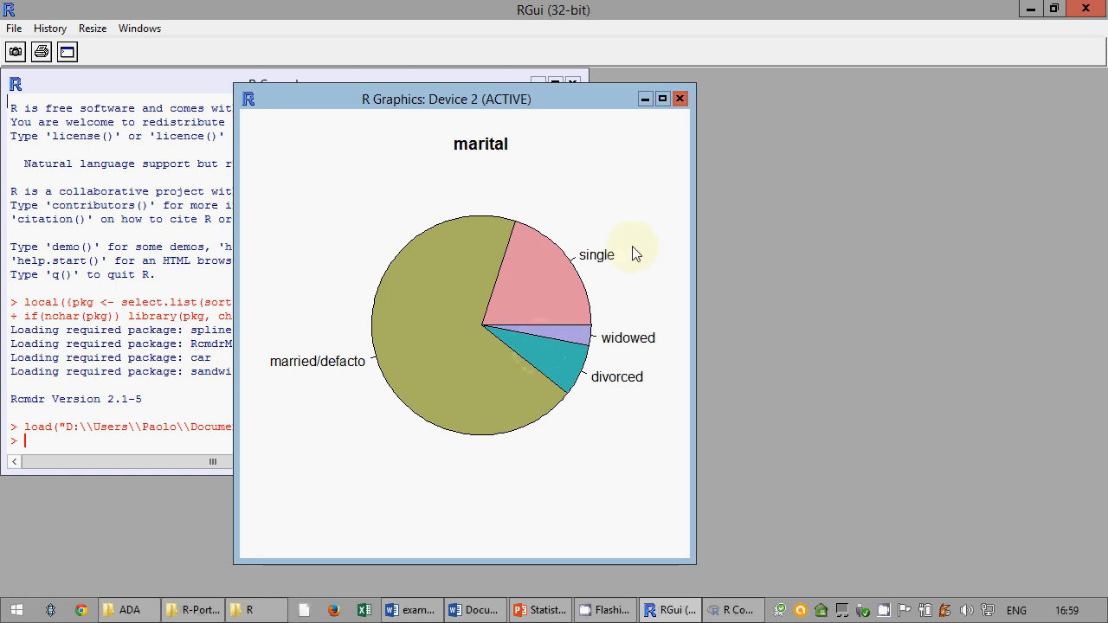
pyautogui.click(679, 99)
pyautogui.click(737, 610)
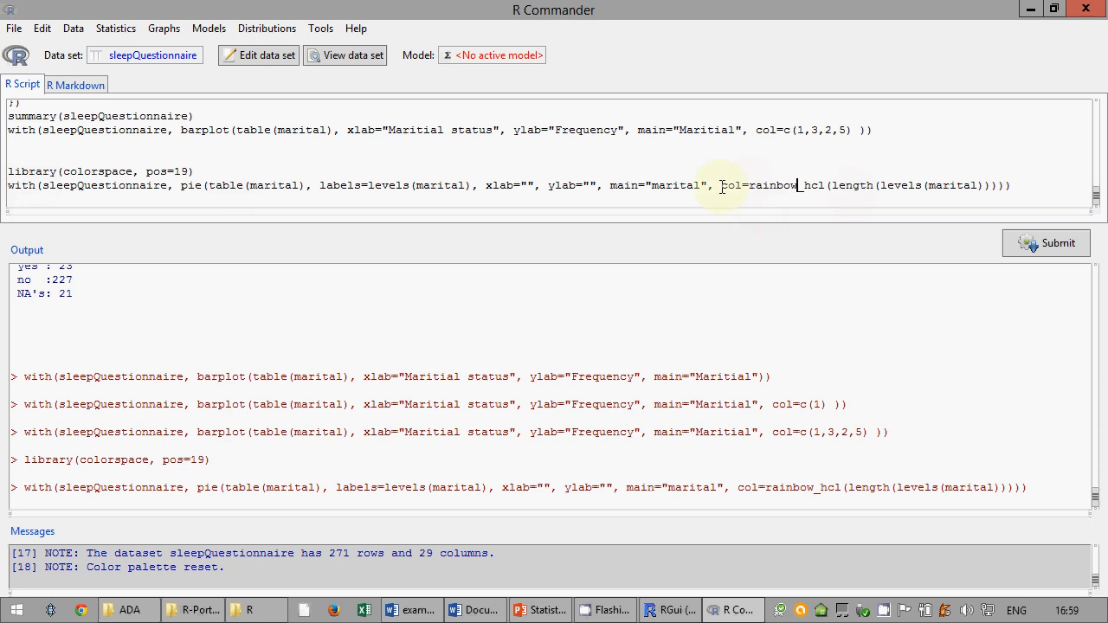
# Replace the rainbow_hcl expression in the pie command's col argument with c(1,3,2,5)
pyautogui.moveTo(721, 185); pyautogui.dragTo(989, 189)
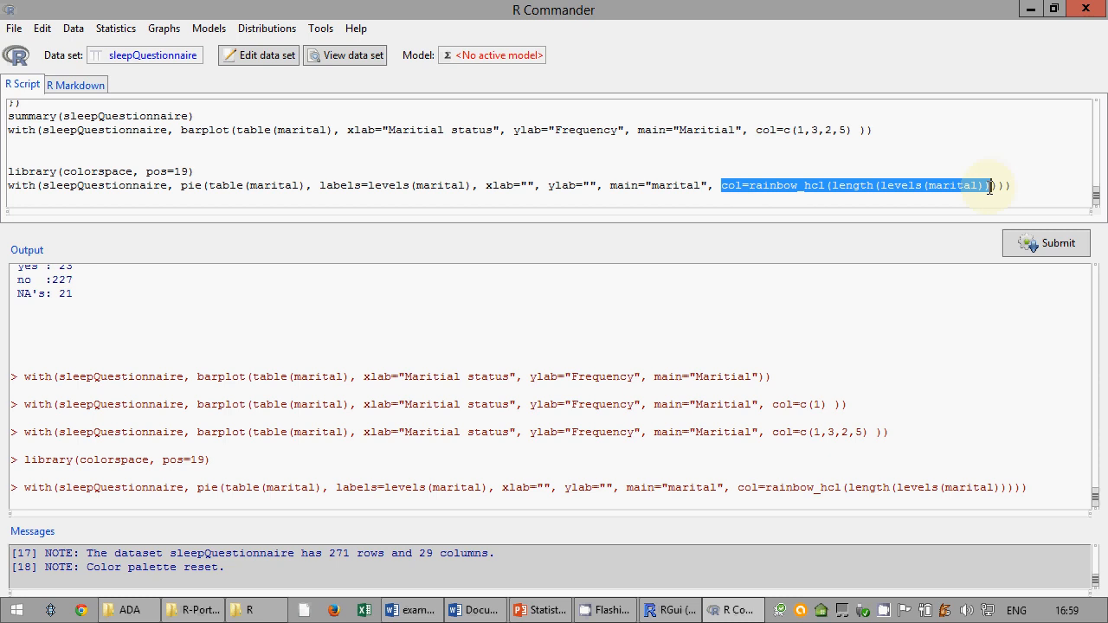
pyautogui.click(990, 188)
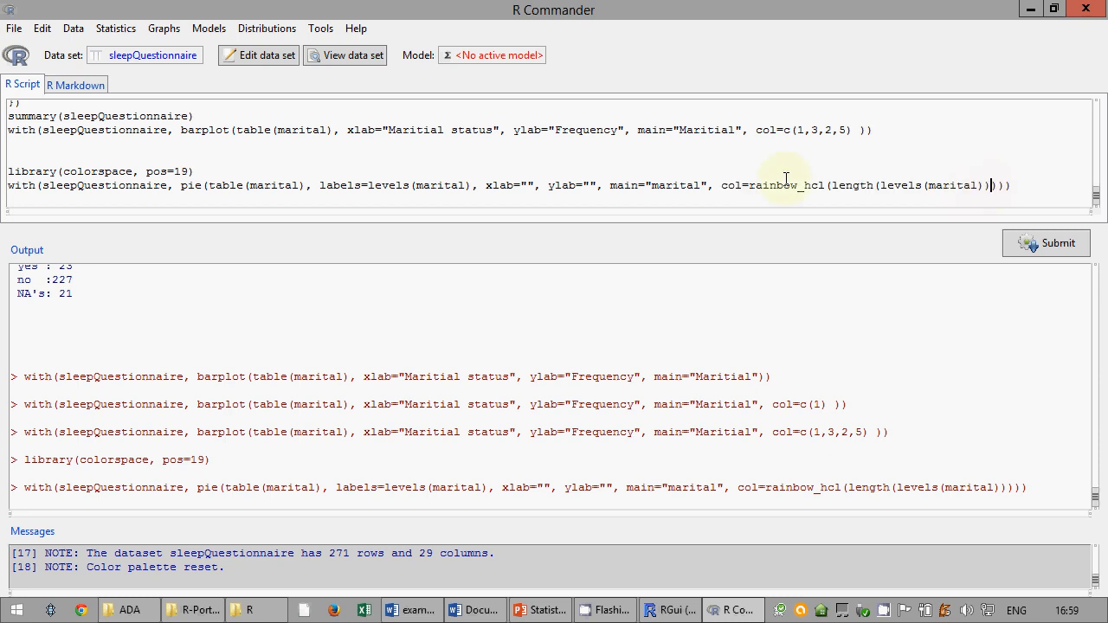
pyautogui.moveTo(750, 186)
pyautogui.mouseDown()
pyautogui.moveTo(861, 186)
pyautogui.moveTo(866, 201)
pyautogui.moveTo(909, 199)
pyautogui.moveTo(993, 189)
pyautogui.moveTo(1010, 167)
pyautogui.moveTo(1001, 186)
pyautogui.moveTo(749, 185)
pyautogui.mouseUp()
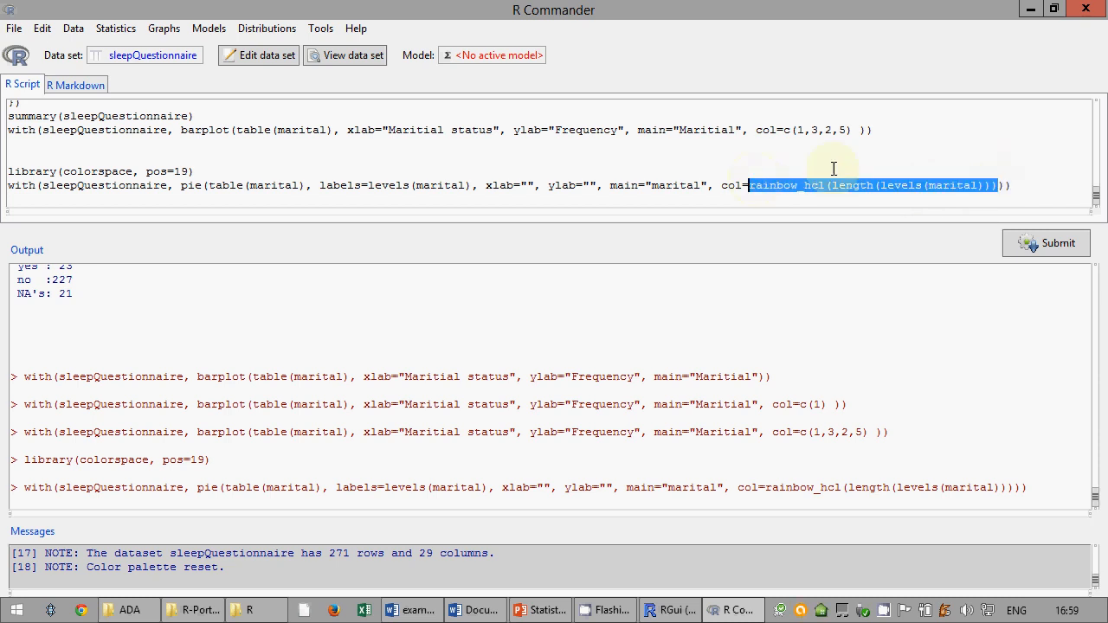
pyautogui.press('BackSpace')
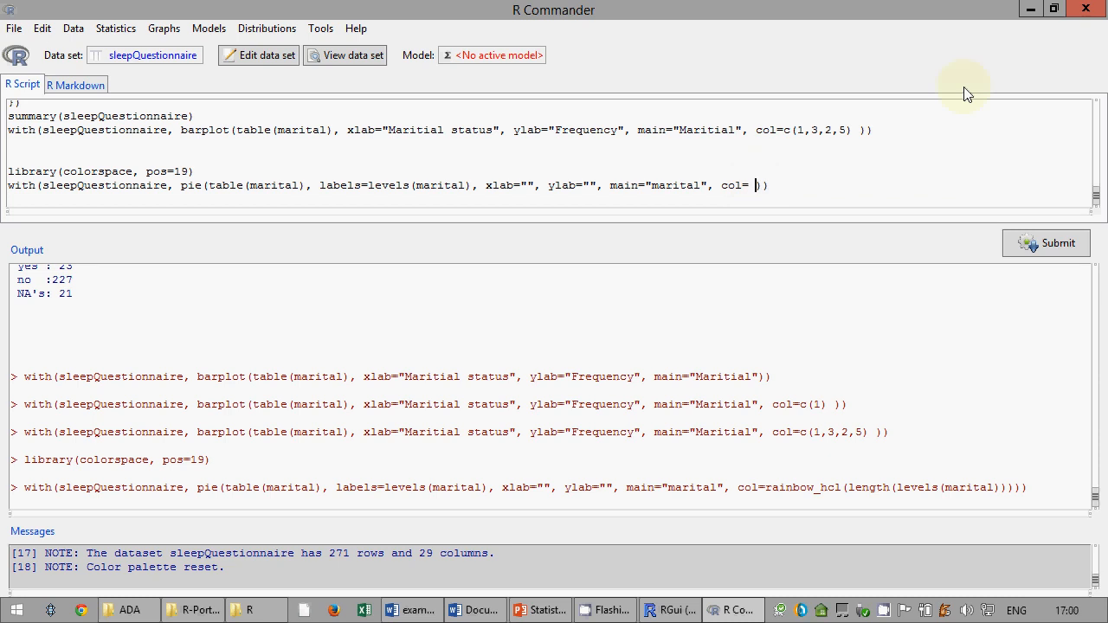
pyautogui.write('c(1,')
pyautogui.write('4,')
pyautogui.press('BackSpace')
pyautogui.write('3,2,5)')
# Run the edited pie command, view the chart maximised and restore its window size
pyautogui.moveTo(849, 186); pyautogui.dragTo(7, 173)
pyautogui.click(845, 176)
pyautogui.moveTo(860, 185); pyautogui.dragTo(7, 186)
pyautogui.click(1051, 245)
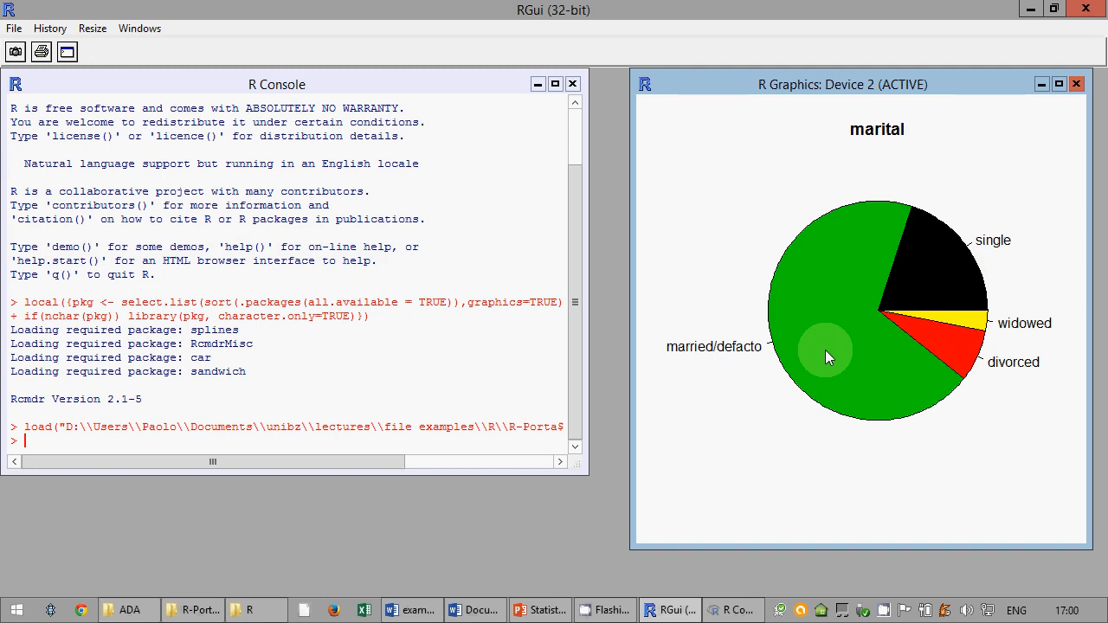
pyautogui.click(1059, 84)
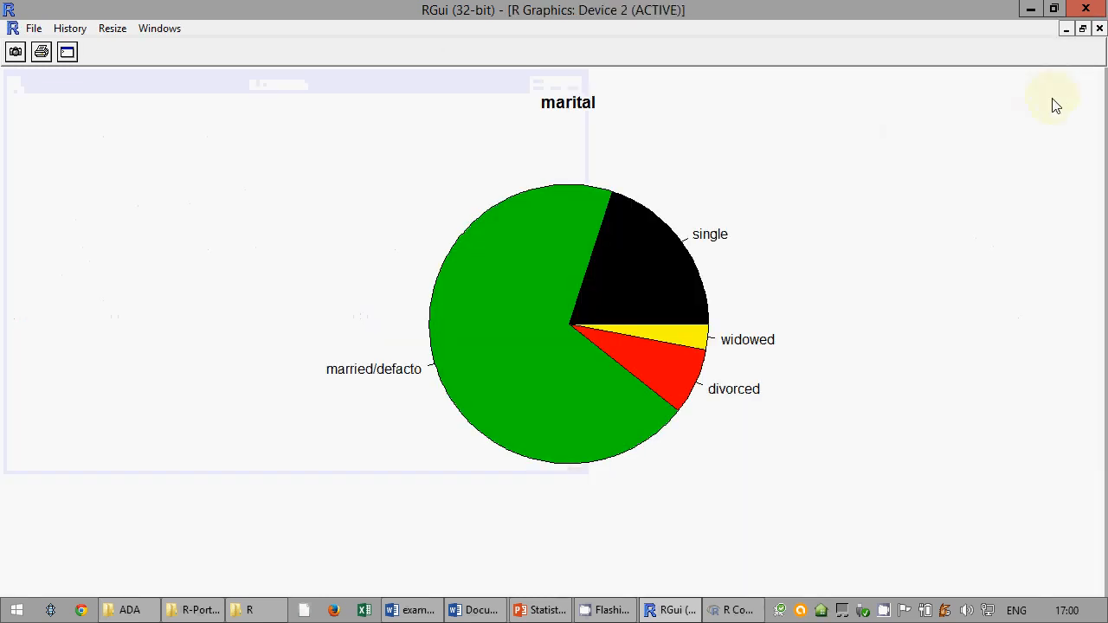
pyautogui.click(1082, 28)
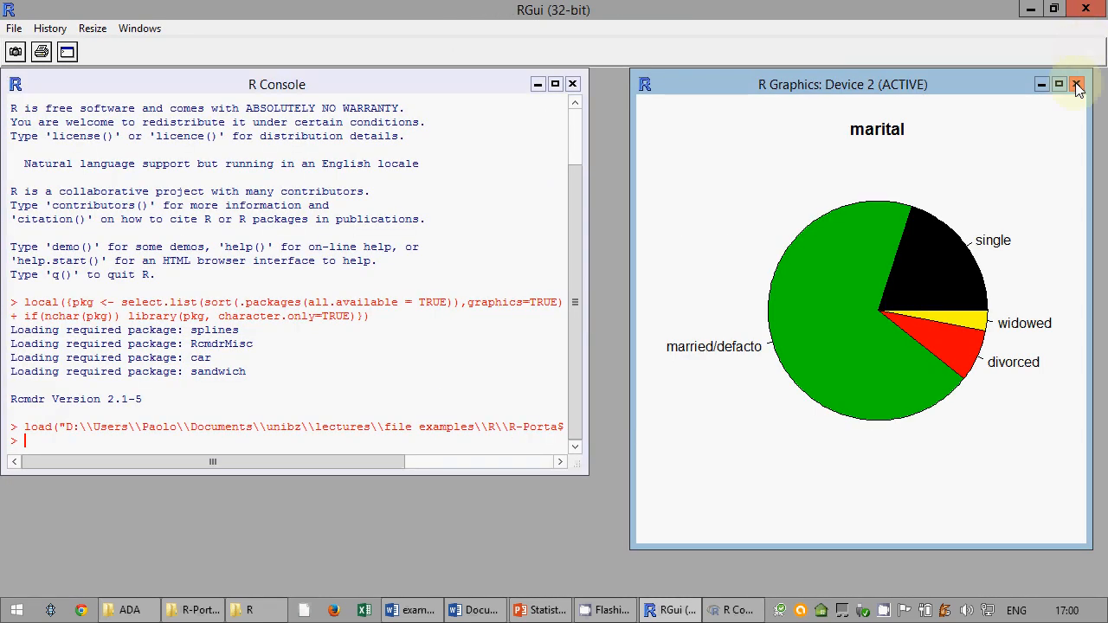
# Copy the recoloured marital pie chart as a bitmap, paste it into the Word document Document1 and check the picture
pyautogui.rightClick(874, 180)
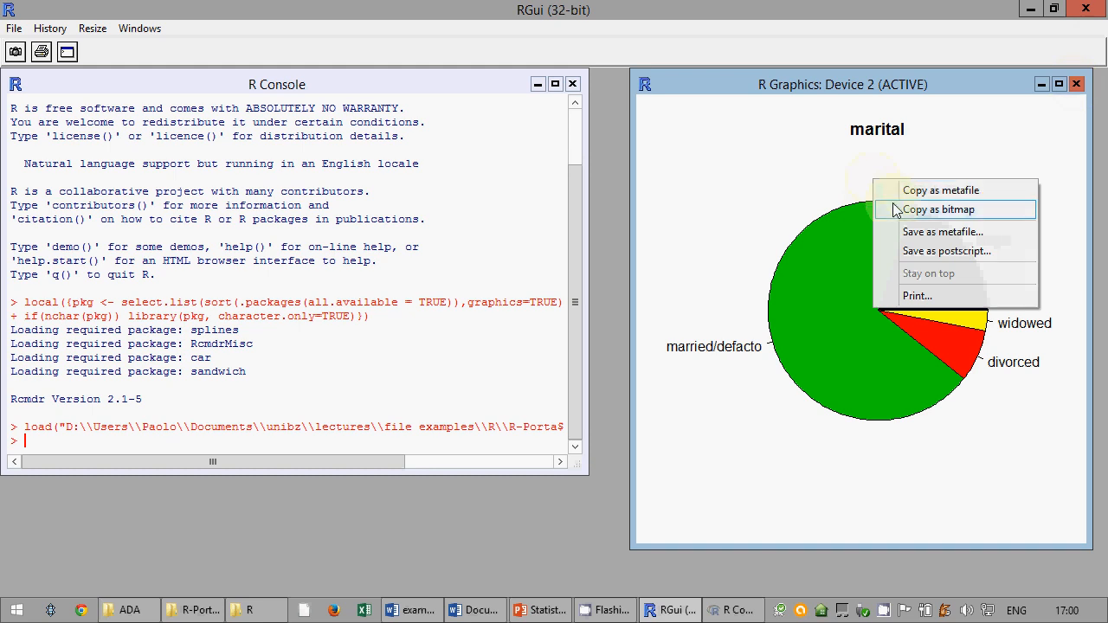
pyautogui.click(938, 210)
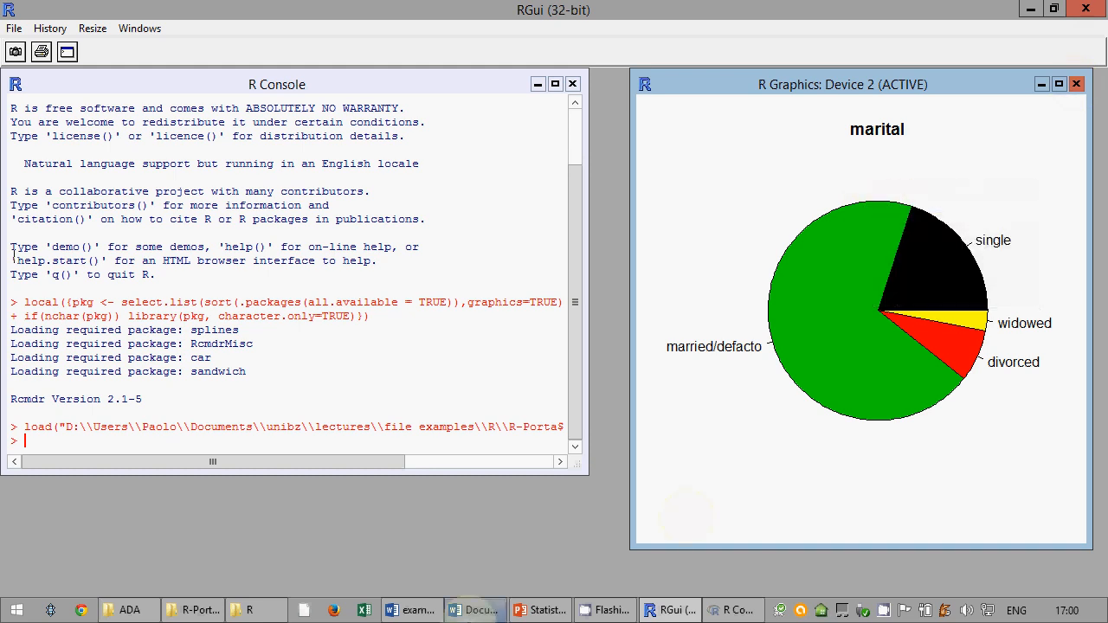
pyautogui.click(474, 611)
pyautogui.hotkey('ctrl', 'v')
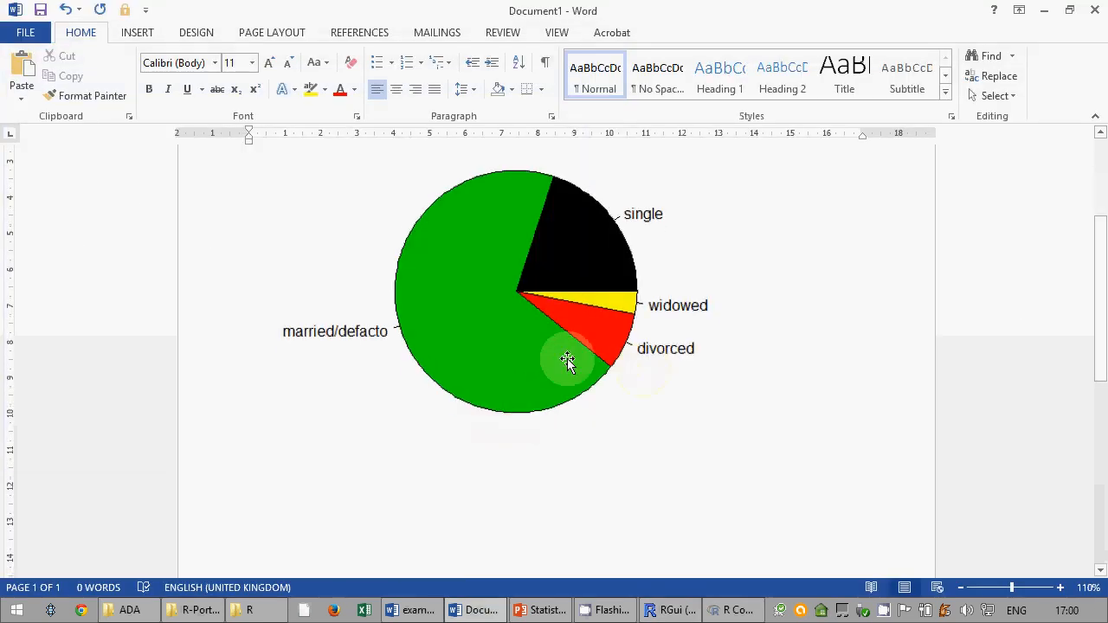
pyautogui.click(567, 359)
pyautogui.scroll(5, 606, 373)
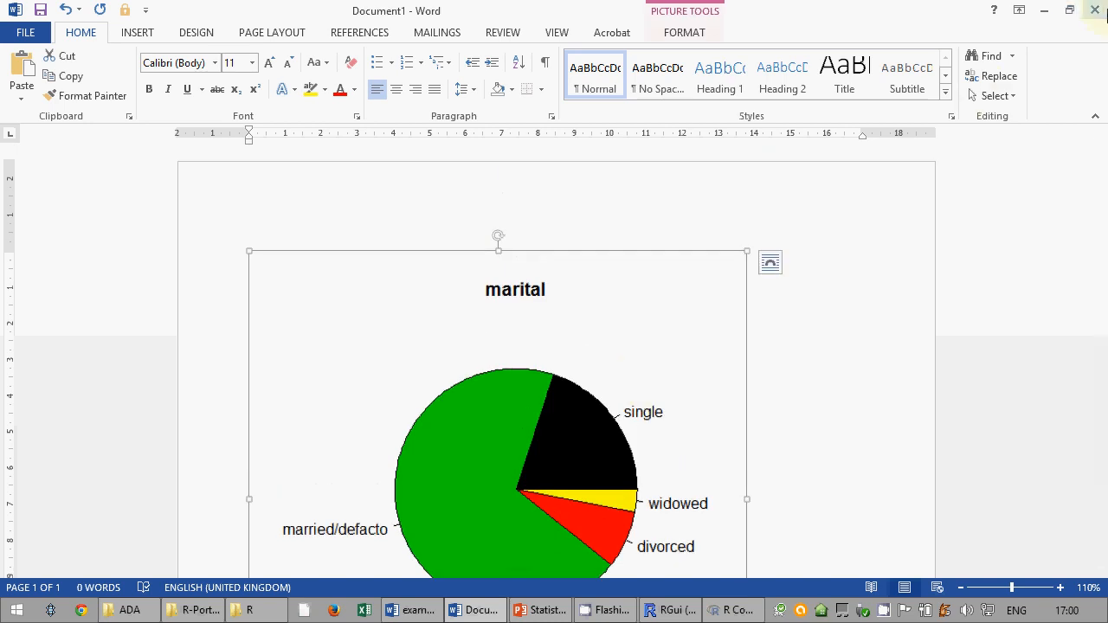
# Close the pie chart's graphics window in RGui and return to R Commander
pyautogui.click(736, 610)
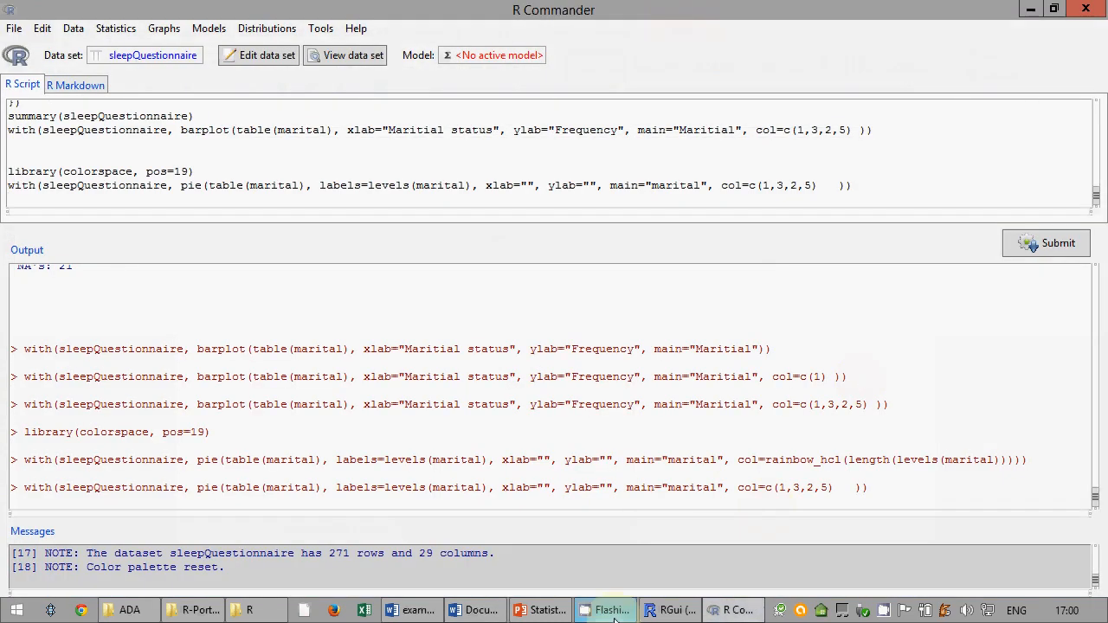
pyautogui.click(651, 610)
pyautogui.click(1074, 81)
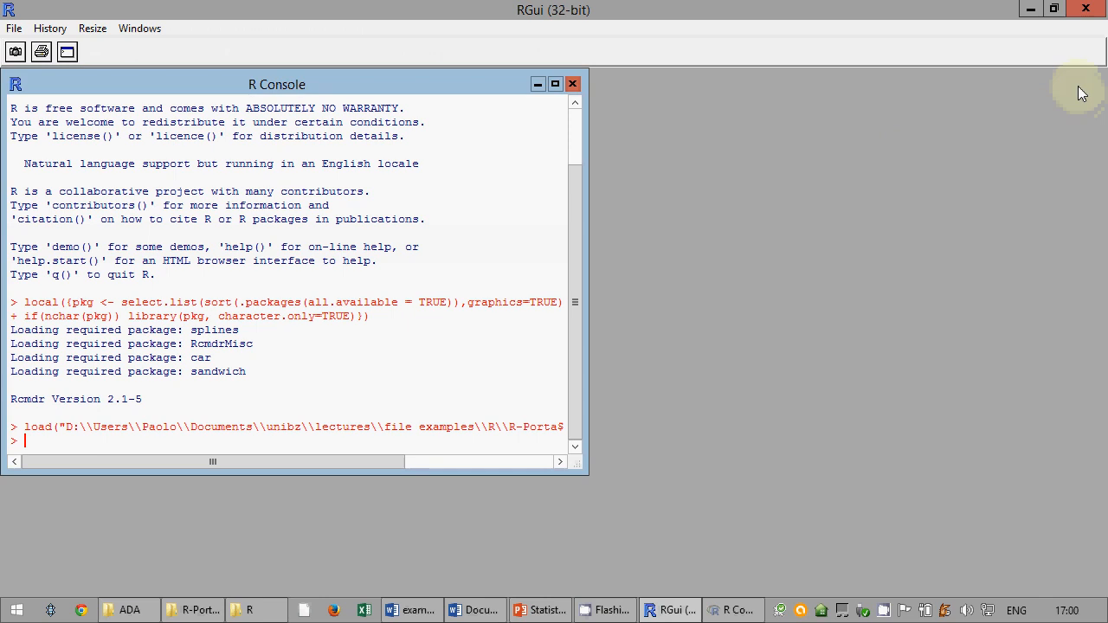
pyautogui.click(732, 611)
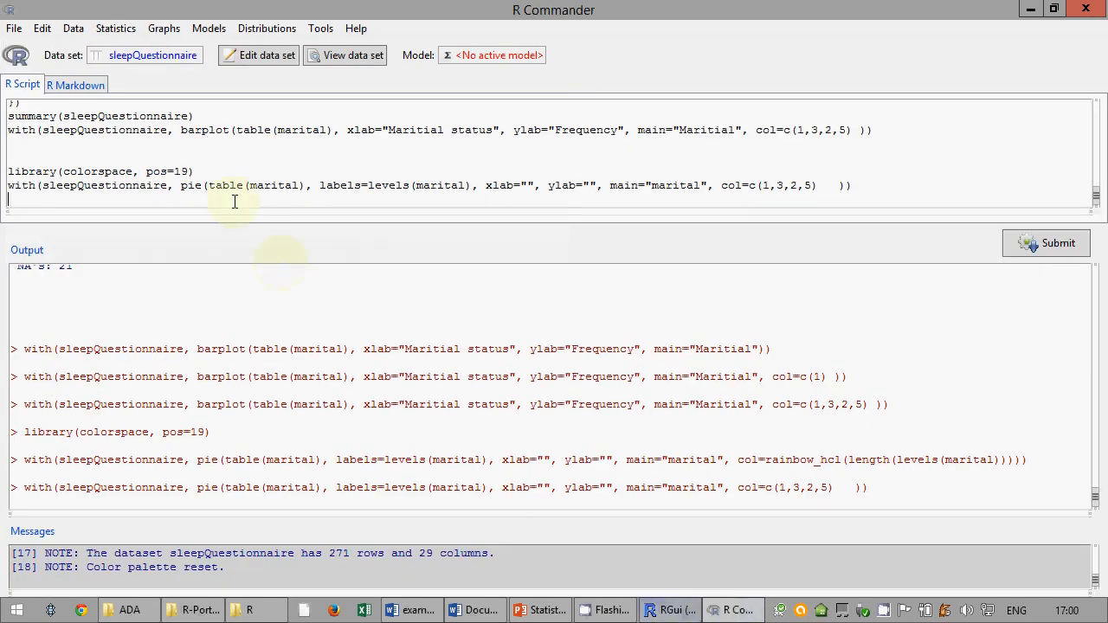
# Switch to the StatisticalAnalysisWithR presentation in PowerPoint, view slides 19 and 20 as a slide show and end the show
pyautogui.click(544, 611)
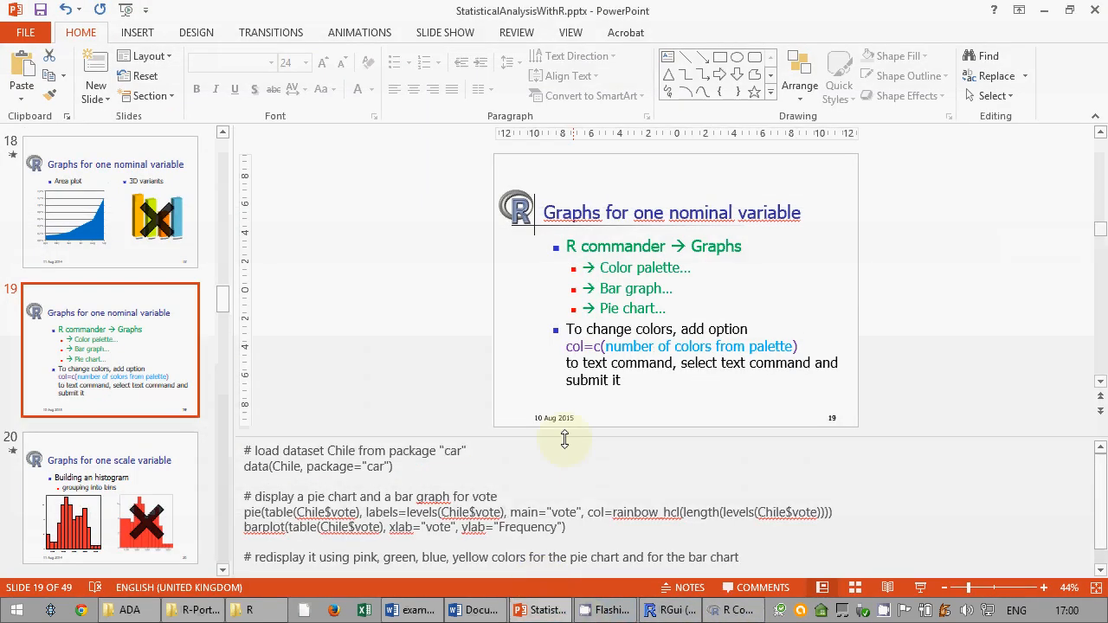
pyautogui.click(922, 588)
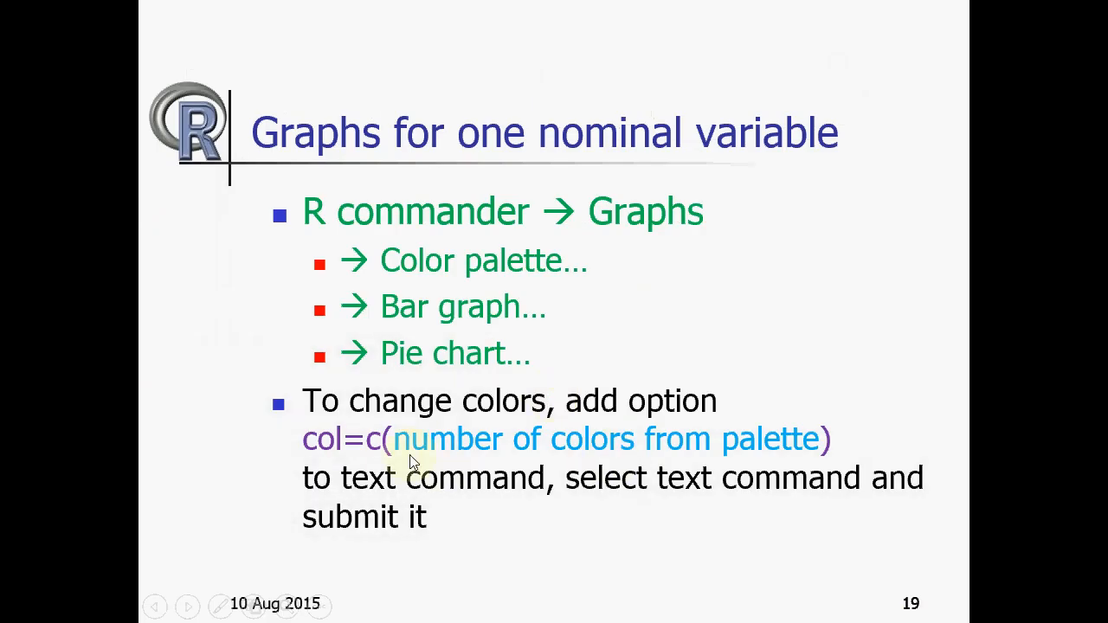
pyautogui.press('Right')
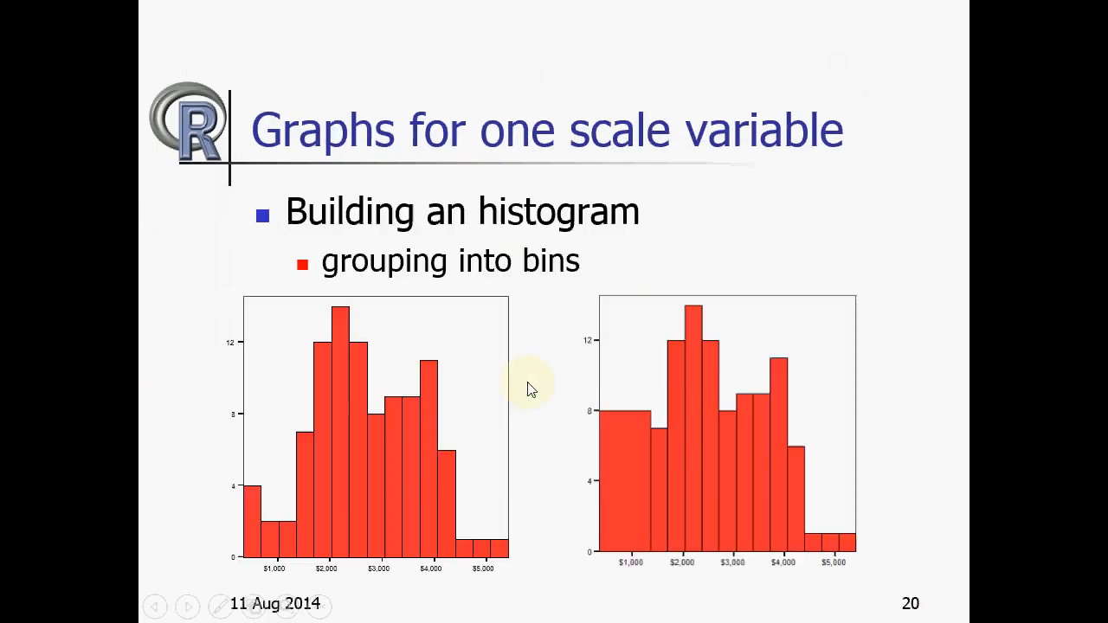
pyautogui.press('Left')
pyautogui.press('Escape')
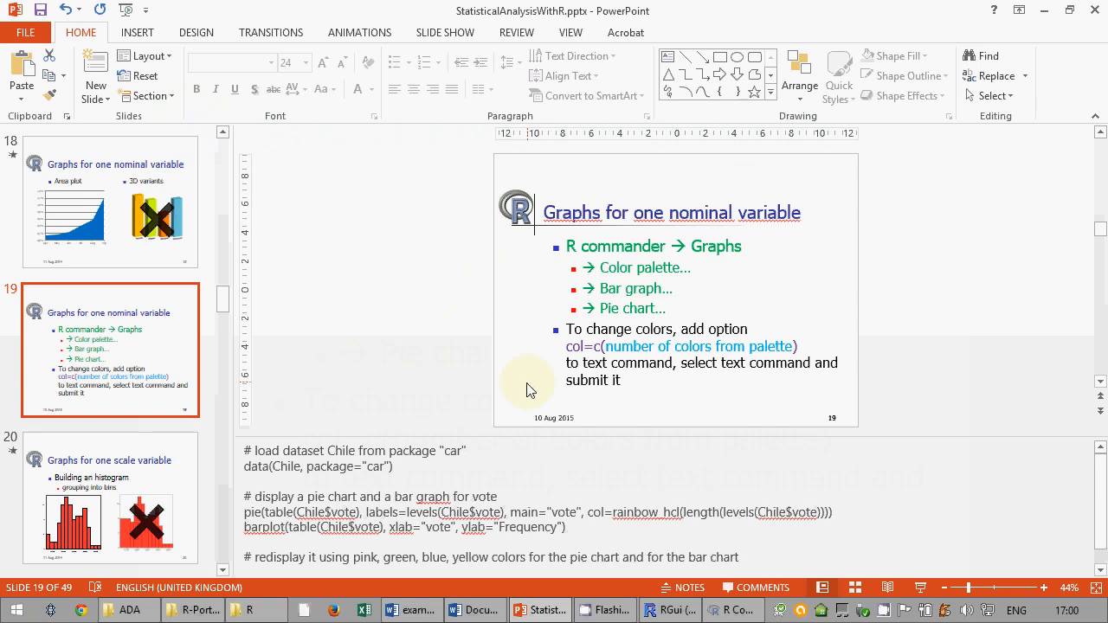
# Read through the notes of slide 19 on graphs for one nominal variable and go to slide 20 on histograms
pyautogui.click(194, 512)
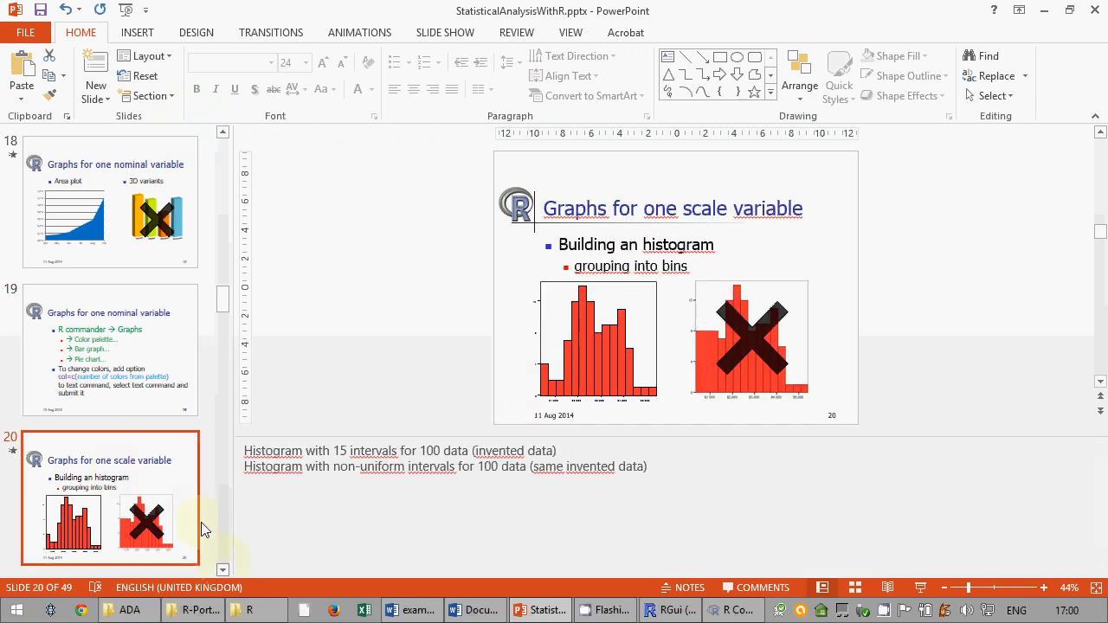
pyautogui.click(143, 346)
pyautogui.scroll(-1, 348, 476)
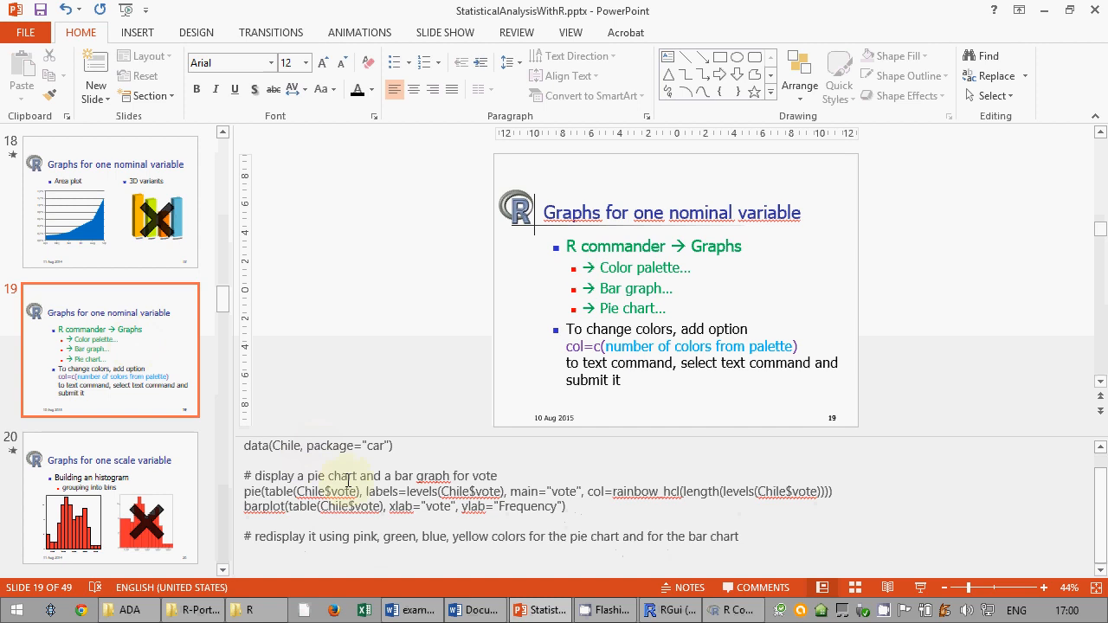
pyautogui.scroll(1, 348, 476)
pyautogui.click(348, 476)
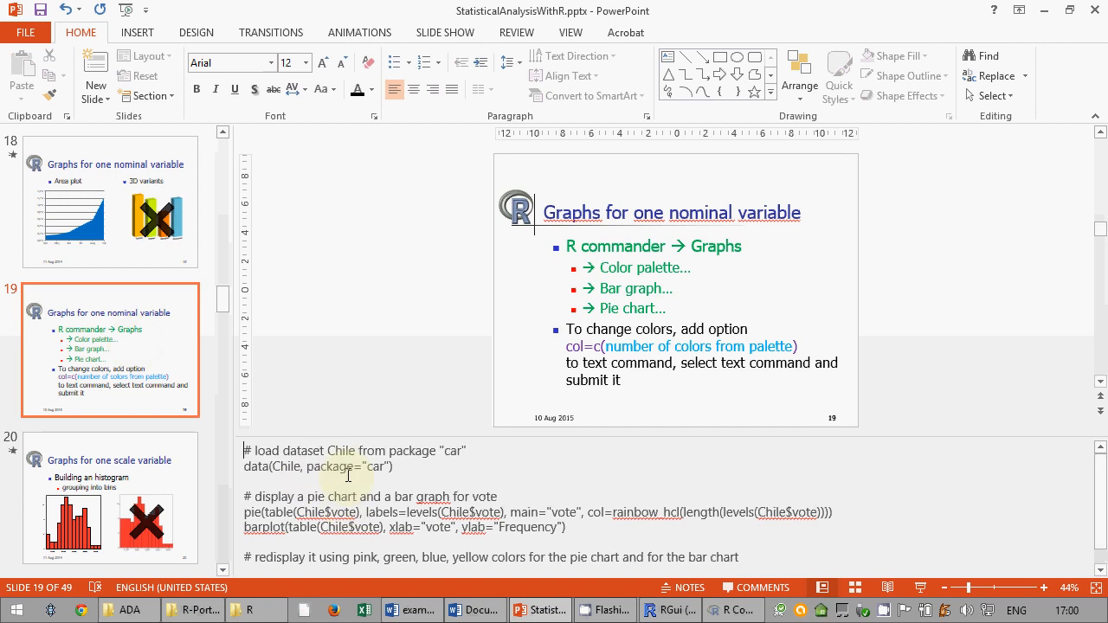
pyautogui.click(130, 511)
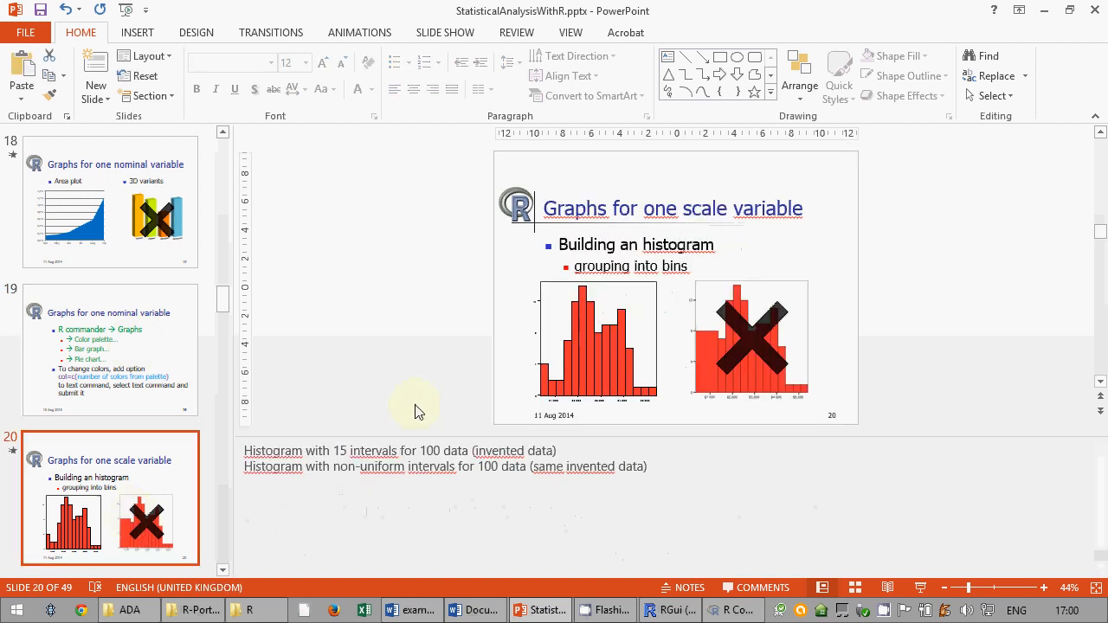